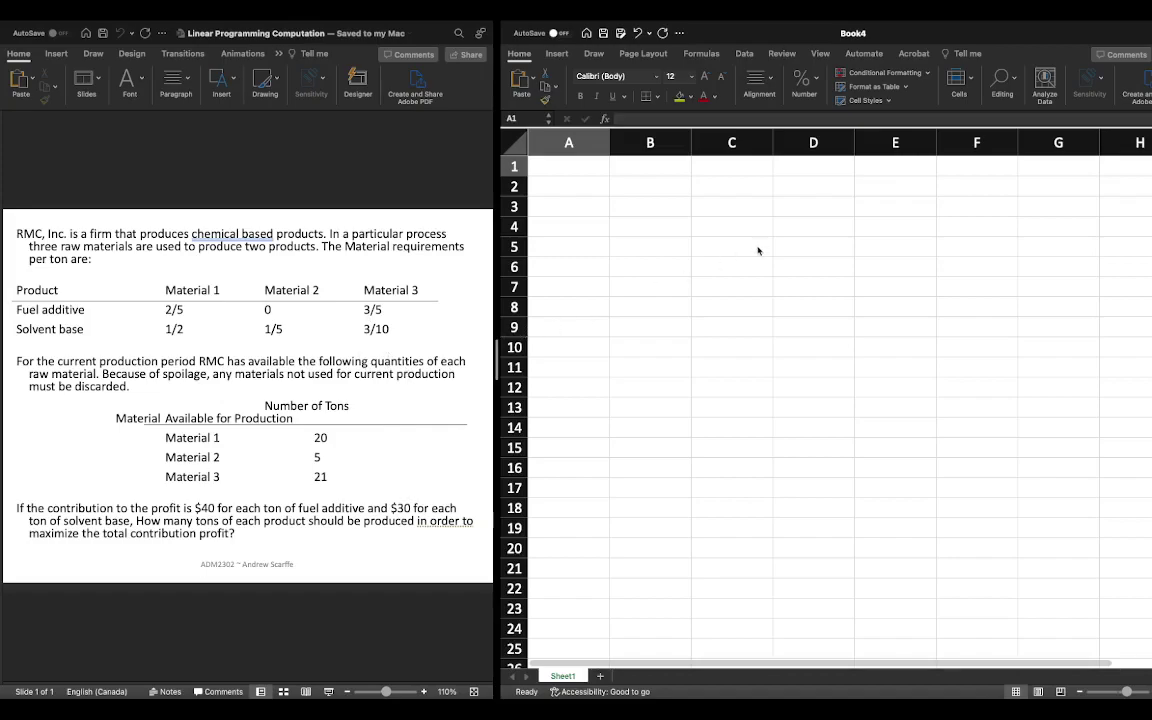
Enter the row label "Solution" in cell A3
{"action": "left_click", "coordinate": [555, 208]}
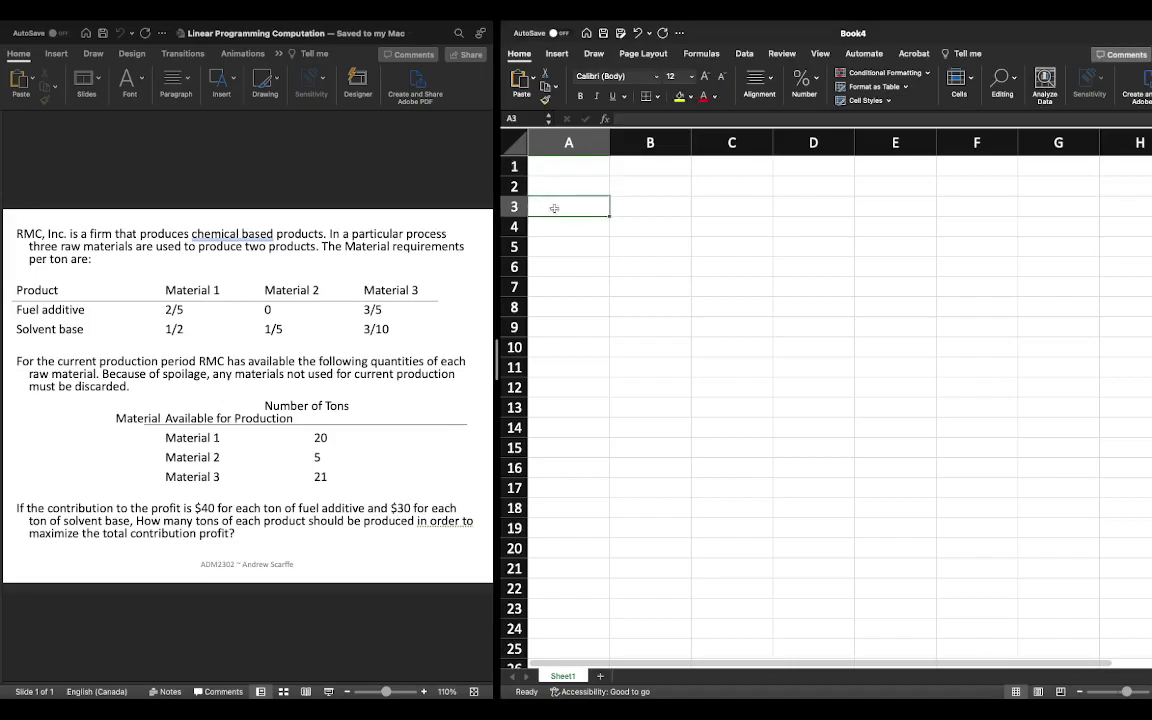
{"action": "type", "text": "Solution"}
{"action": "key", "text": "Tab"}
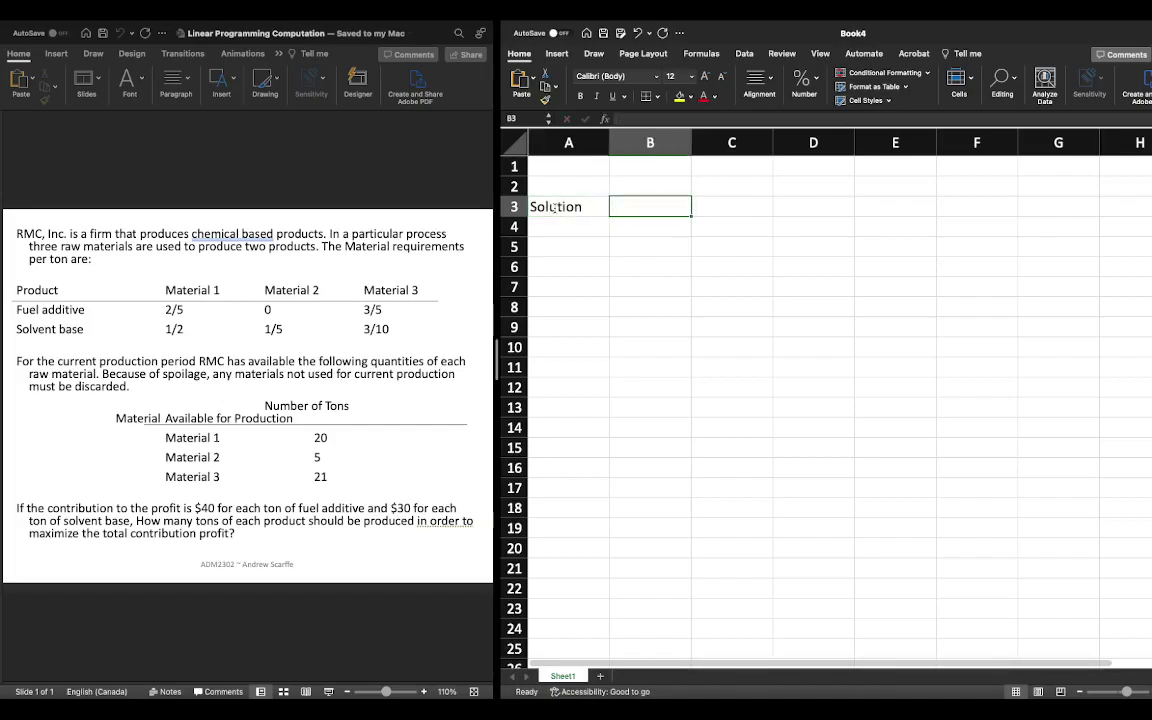
Enter the column headings "Fuel Additive (x1)" in B2 and "Solvent Base (x2)" in C2
{"action": "key", "text": "Up"}
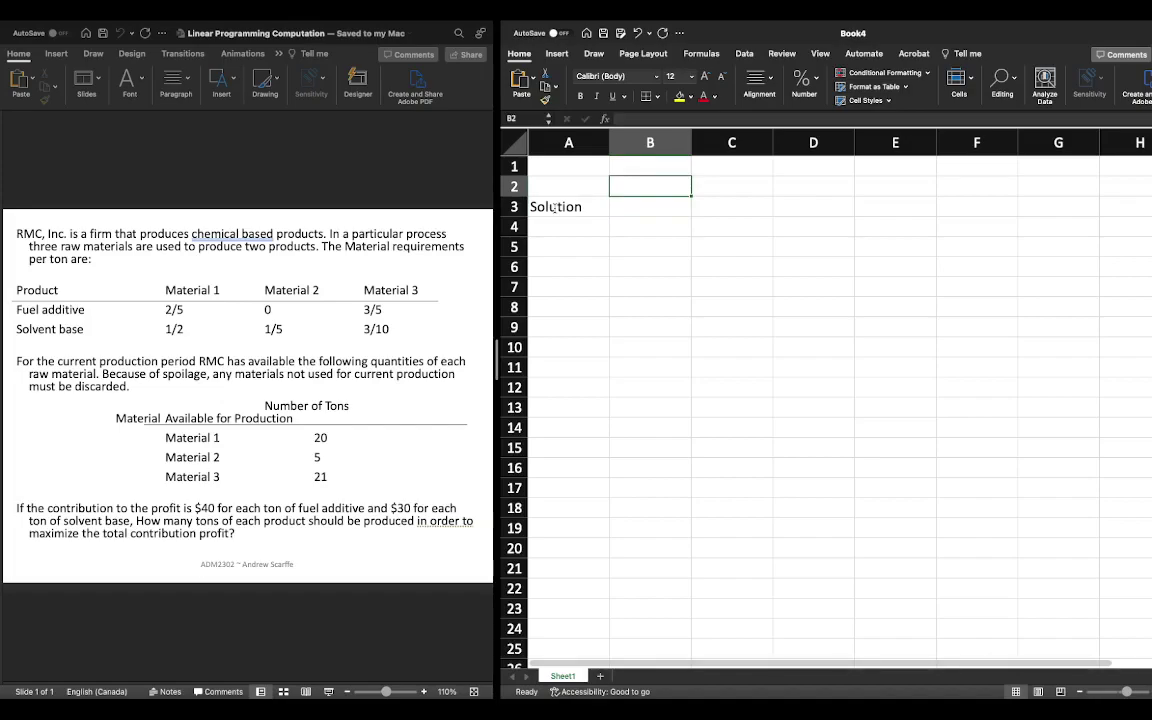
{"action": "type", "text": "Fuel Add"}
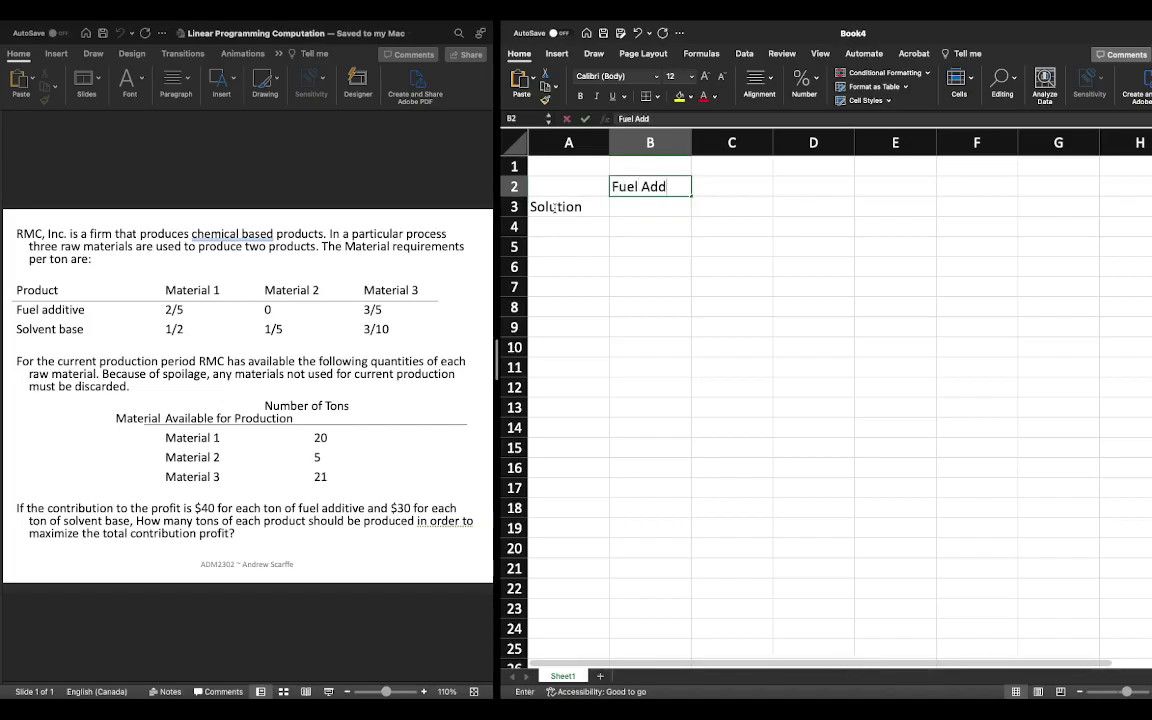
{"action": "type", "text": "itive (x1)"}
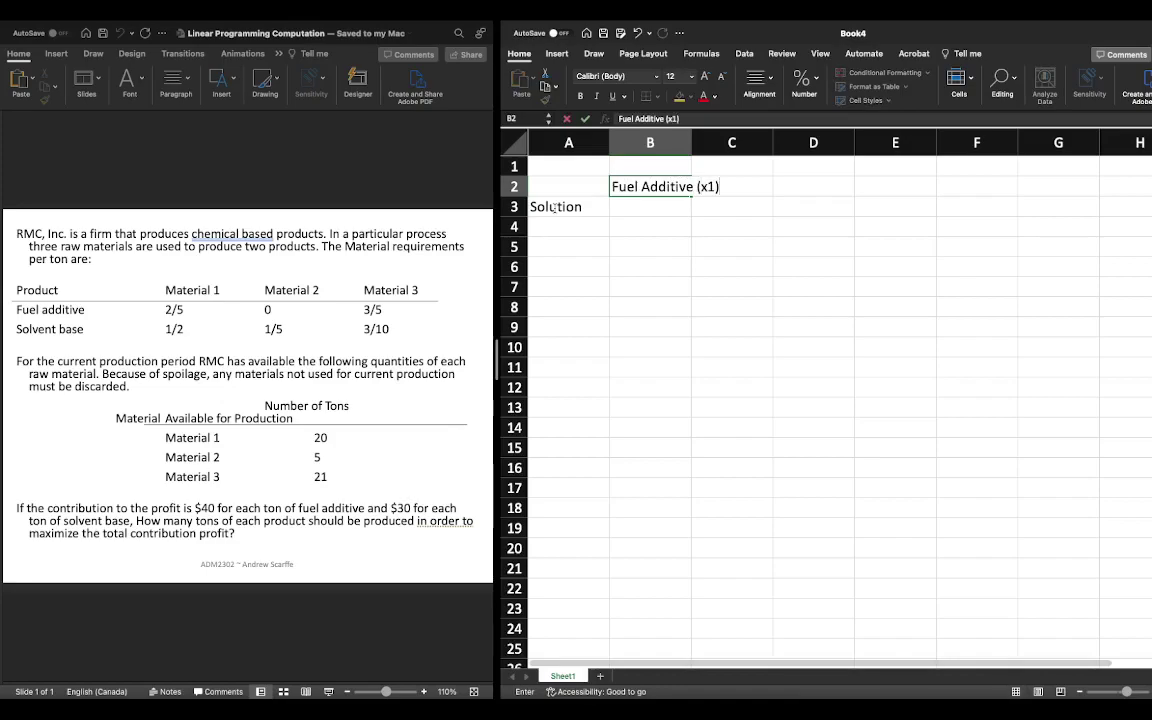
{"action": "key", "text": "Return"}
{"action": "key", "text": "Up"}
{"action": "key", "text": "Right"}
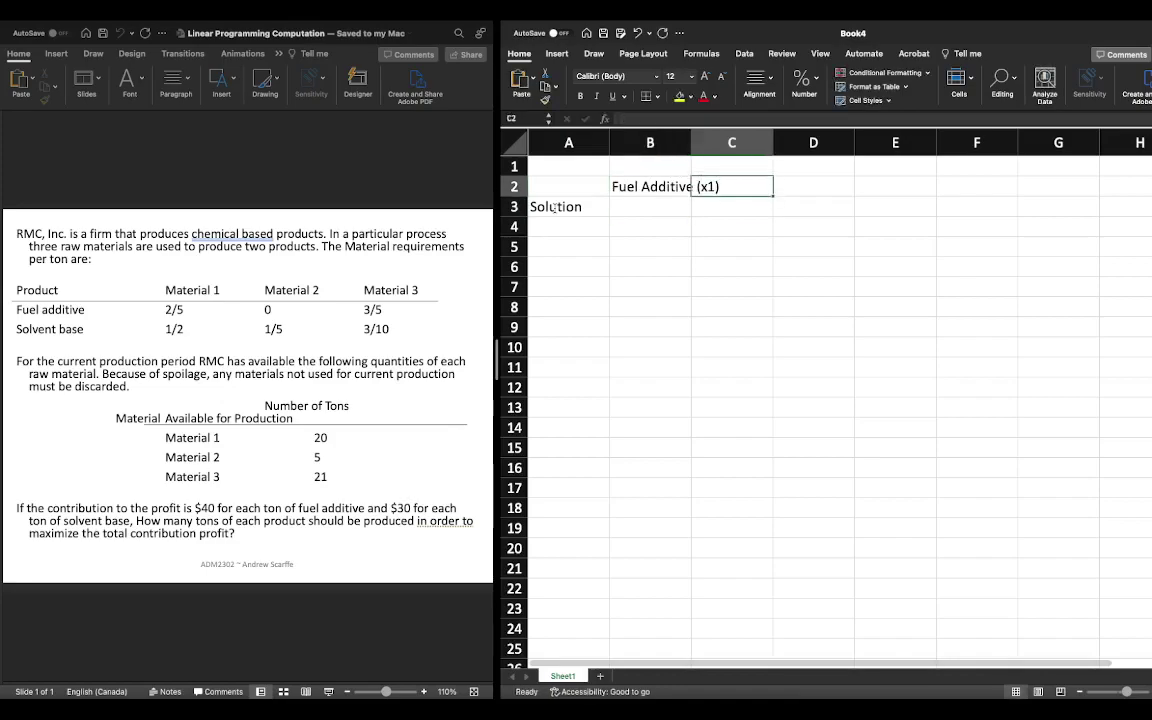
{"action": "type", "text": "Solvent Base (x2)"}
{"action": "key", "text": "Return"}
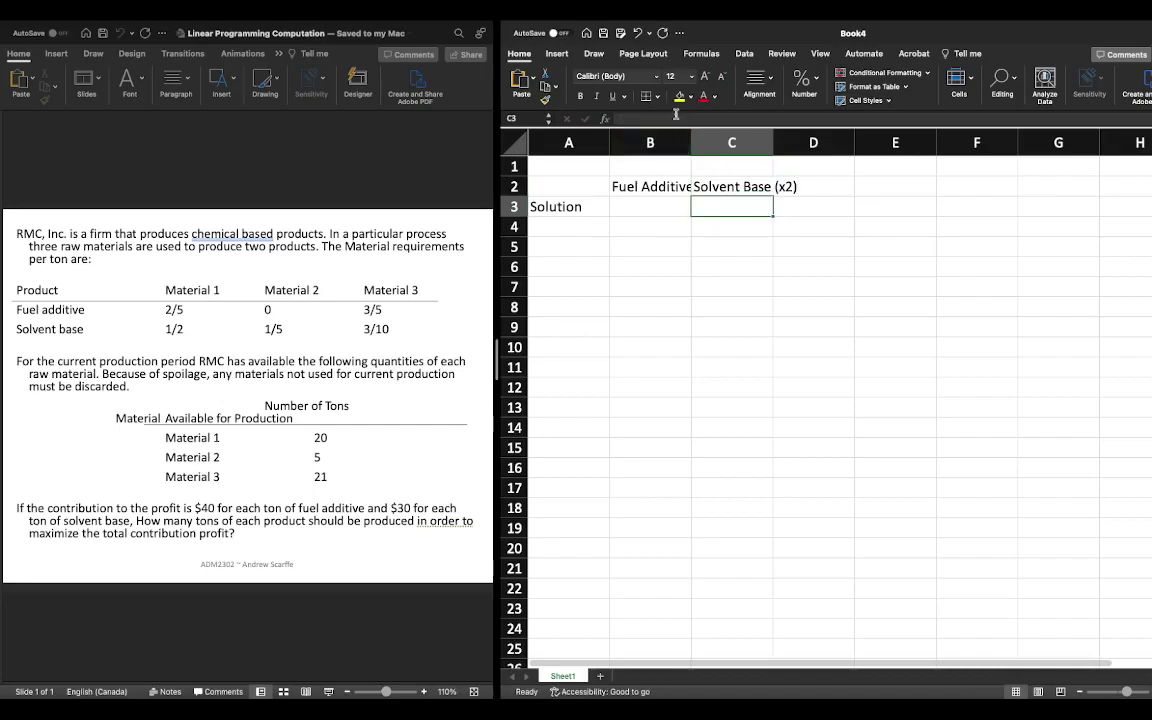
Widen columns B and C to fit their product headings
{"action": "left_click", "coordinate": [636, 186]}
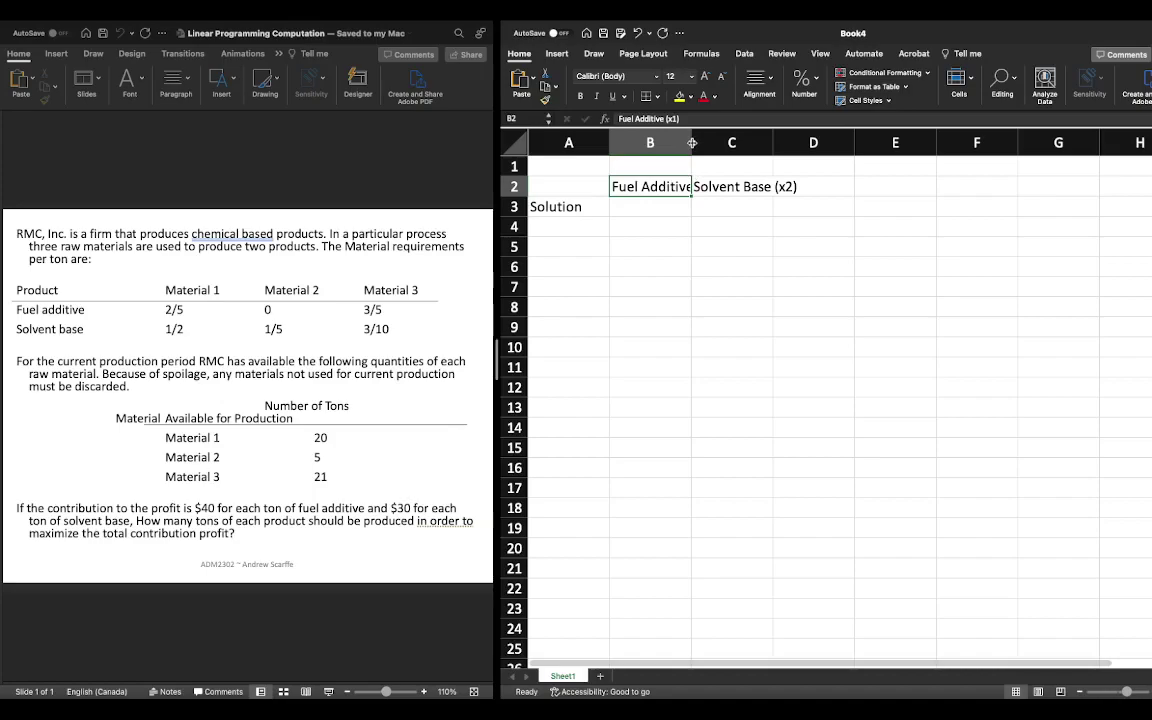
{"action": "left_click_drag", "start_coordinate": [691, 143], "coordinate": [727, 143]}
{"action": "left_click_drag", "start_coordinate": [808, 143], "coordinate": [808, 150]}
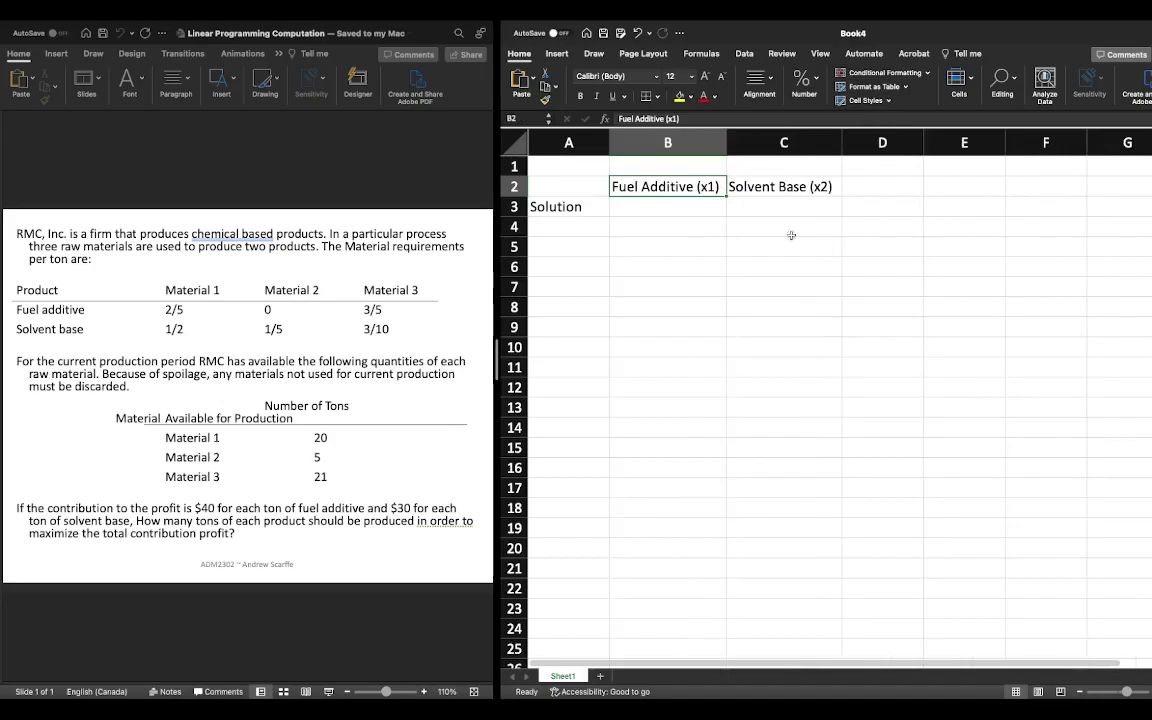
Give the solution cells B3:C3 solid outline and inside borders through the cell formatting options
{"action": "left_click", "coordinate": [710, 208]}
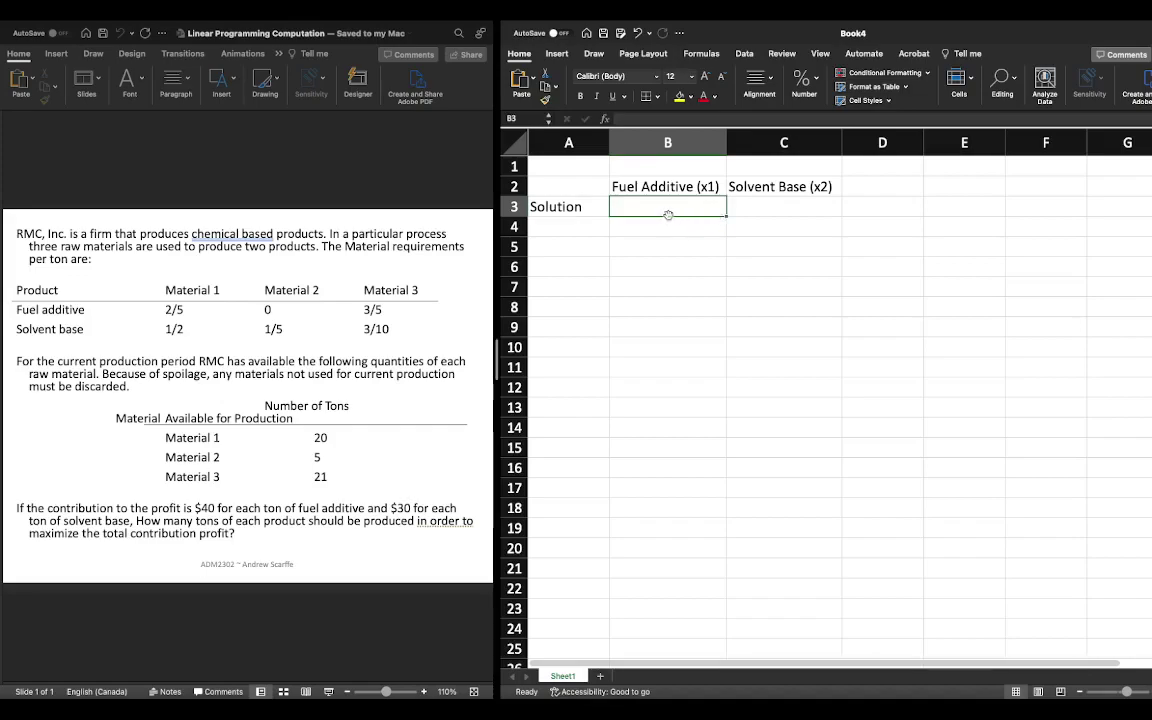
{"action": "left_click_drag", "start_coordinate": [800, 206], "coordinate": [648, 206]}
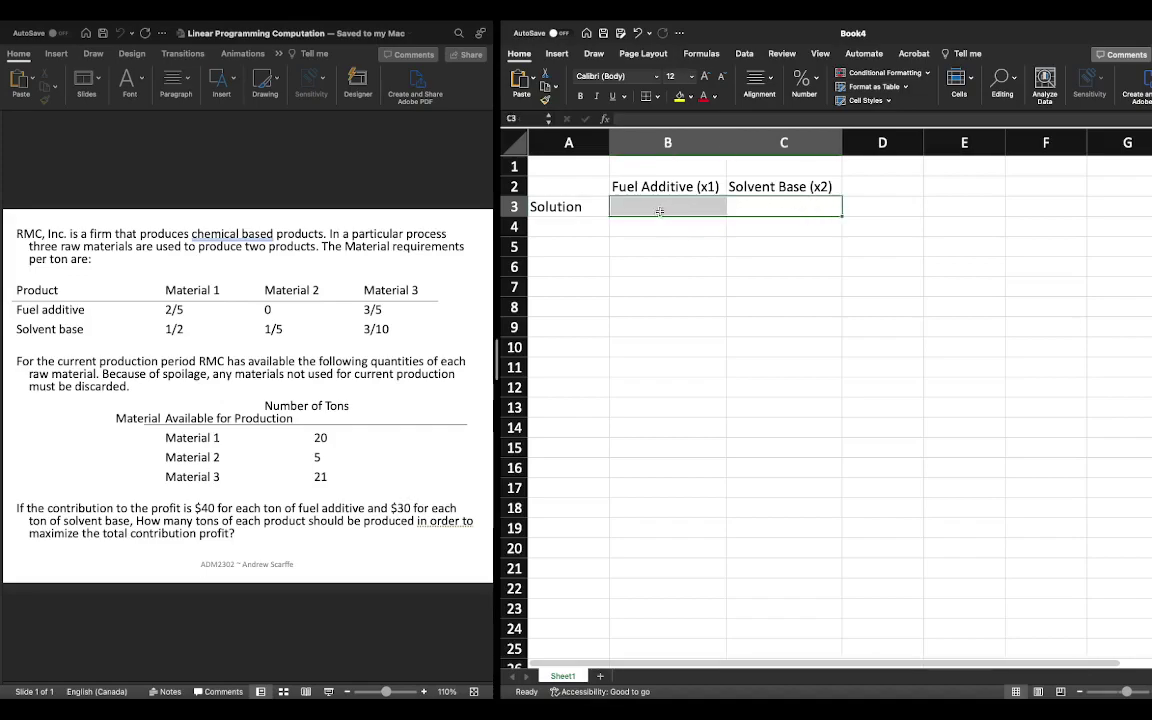
{"action": "right_click", "coordinate": [645, 206]}
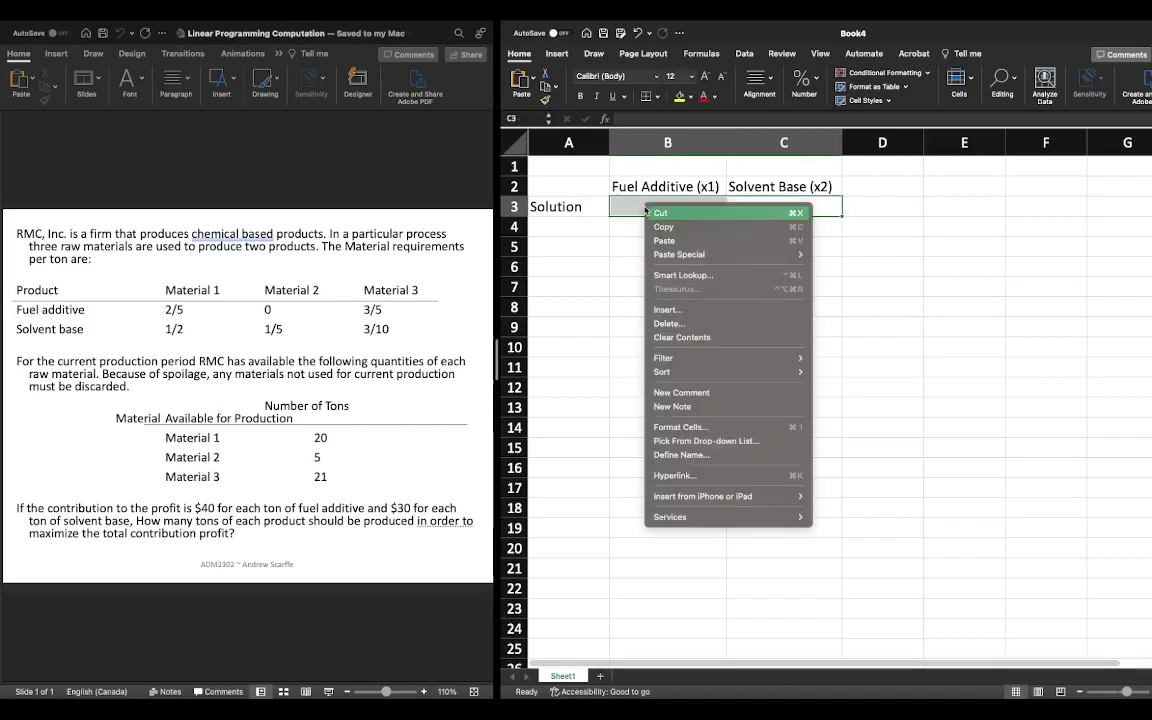
{"action": "left_click", "coordinate": [733, 429]}
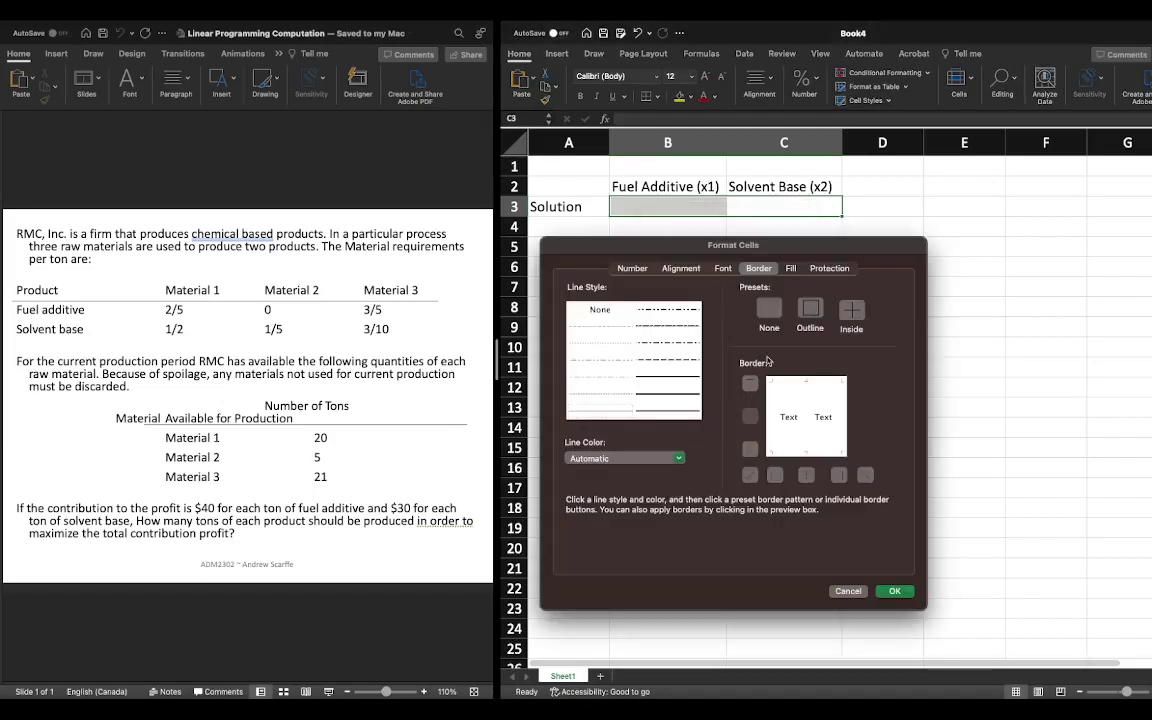
{"action": "left_click", "coordinate": [698, 375]}
{"action": "left_click", "coordinate": [810, 310]}
{"action": "left_click", "coordinate": [846, 318]}
Set a yellow background fill for the solution cells B3:C3 and apply the cell formatting
{"action": "left_click", "coordinate": [790, 268]}
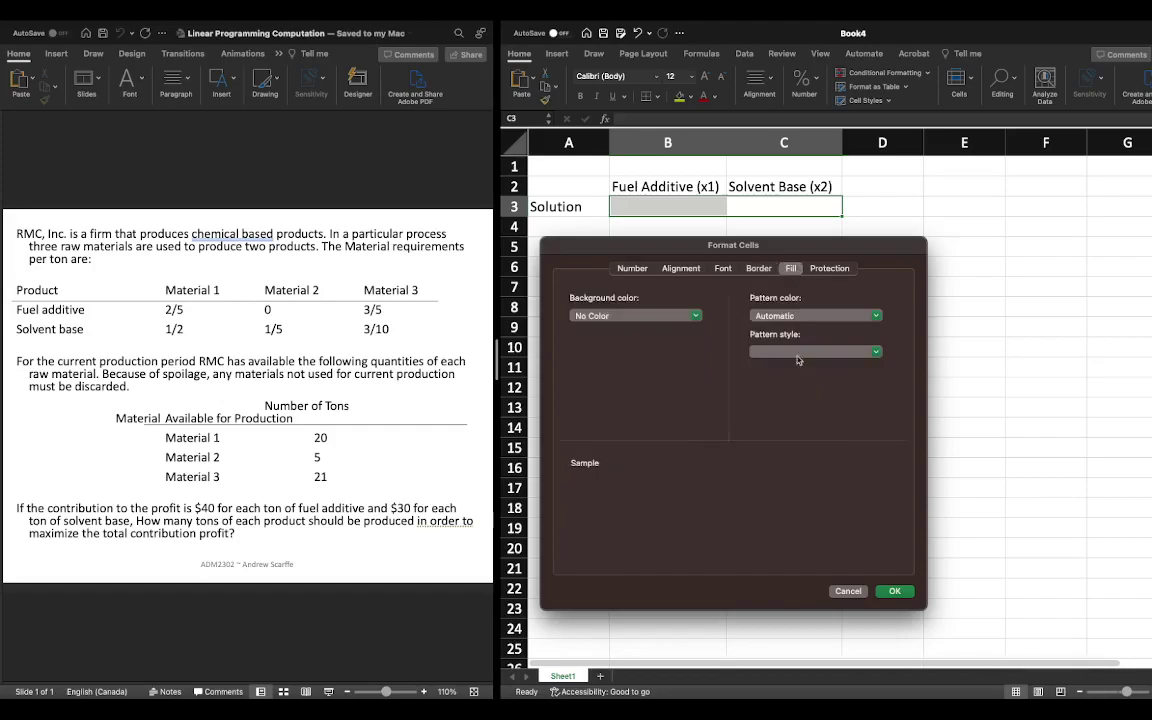
{"action": "left_click", "coordinate": [648, 320]}
{"action": "left_click", "coordinate": [557, 413]}
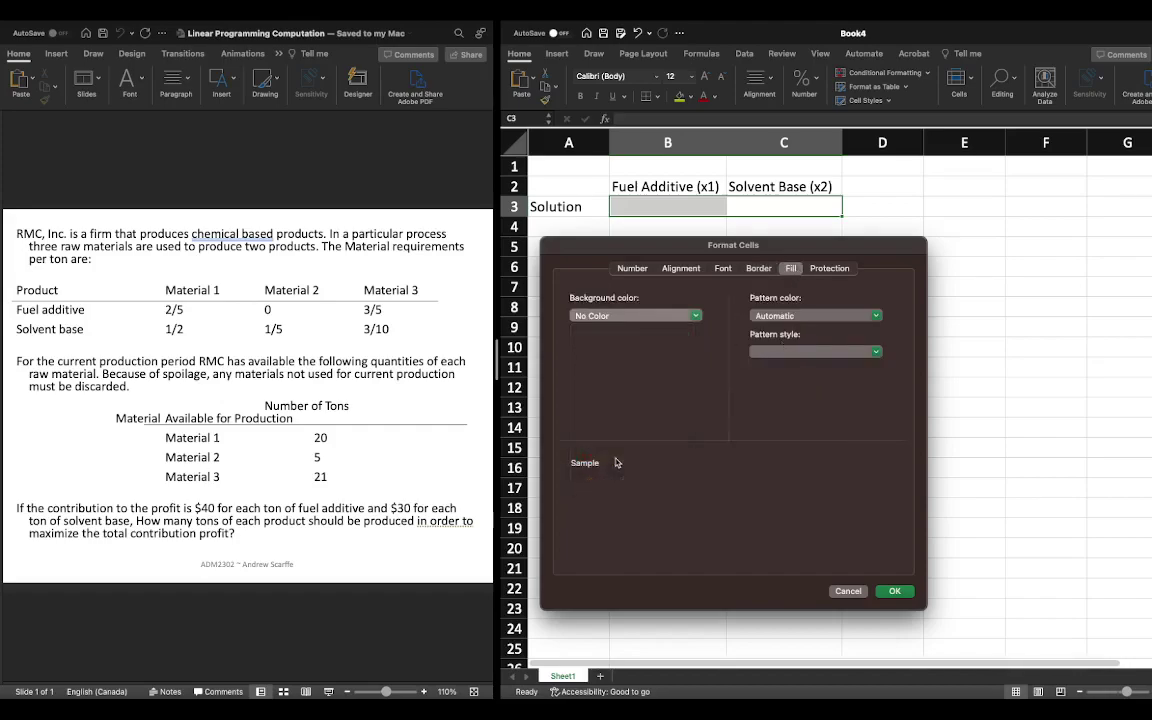
{"action": "left_click", "coordinate": [897, 591]}
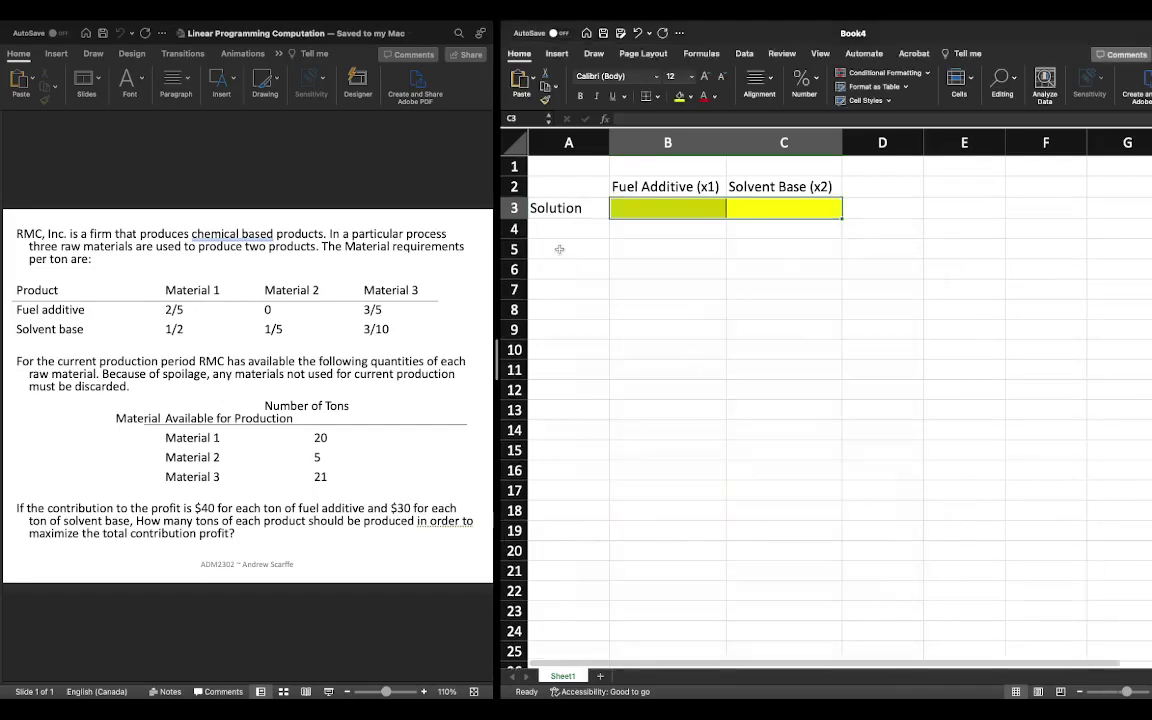
Add a "Profit" row in row 5 with 40 under Fuel Additive and 30 under Solvent Base
{"action": "left_click", "coordinate": [553, 246]}
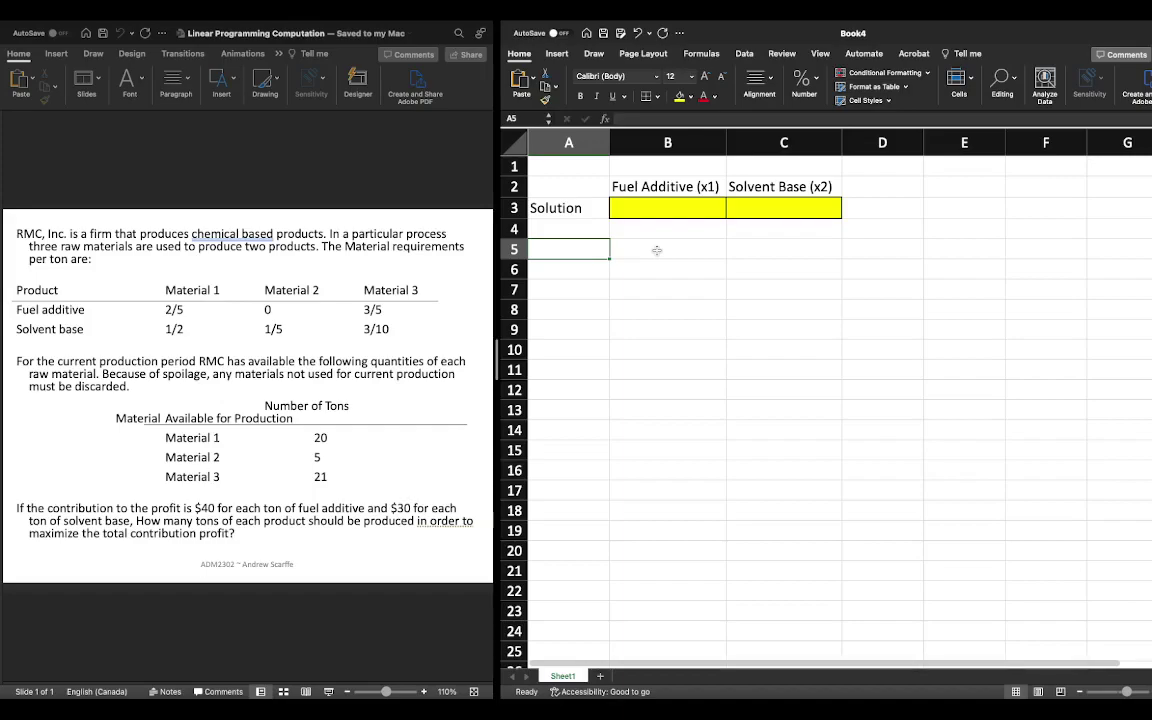
{"action": "type", "text": "Profit"}
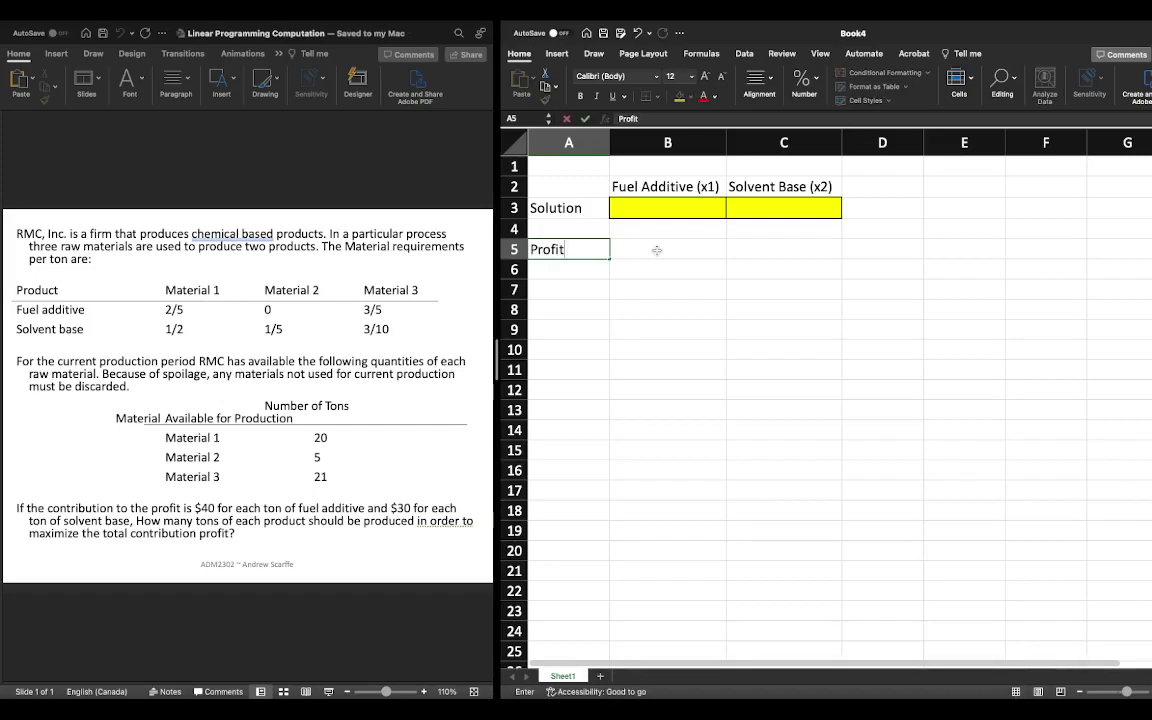
{"action": "key", "text": "Tab"}
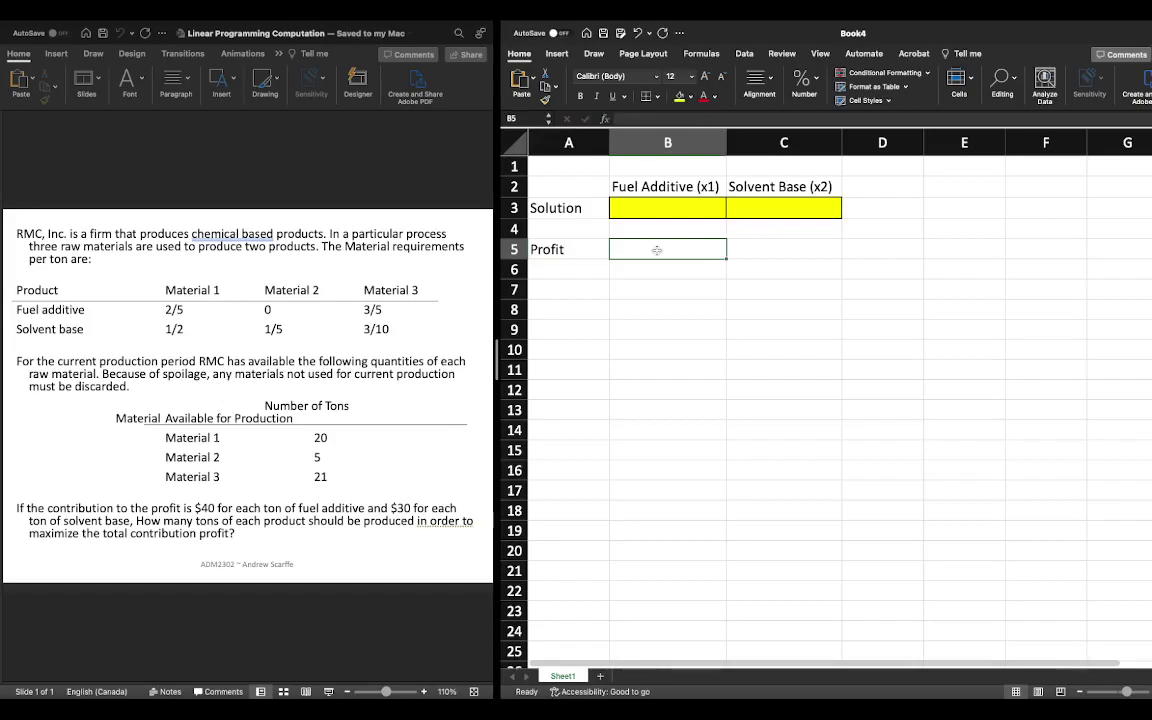
{"action": "type", "text": "40"}
{"action": "key", "text": "Tab"}
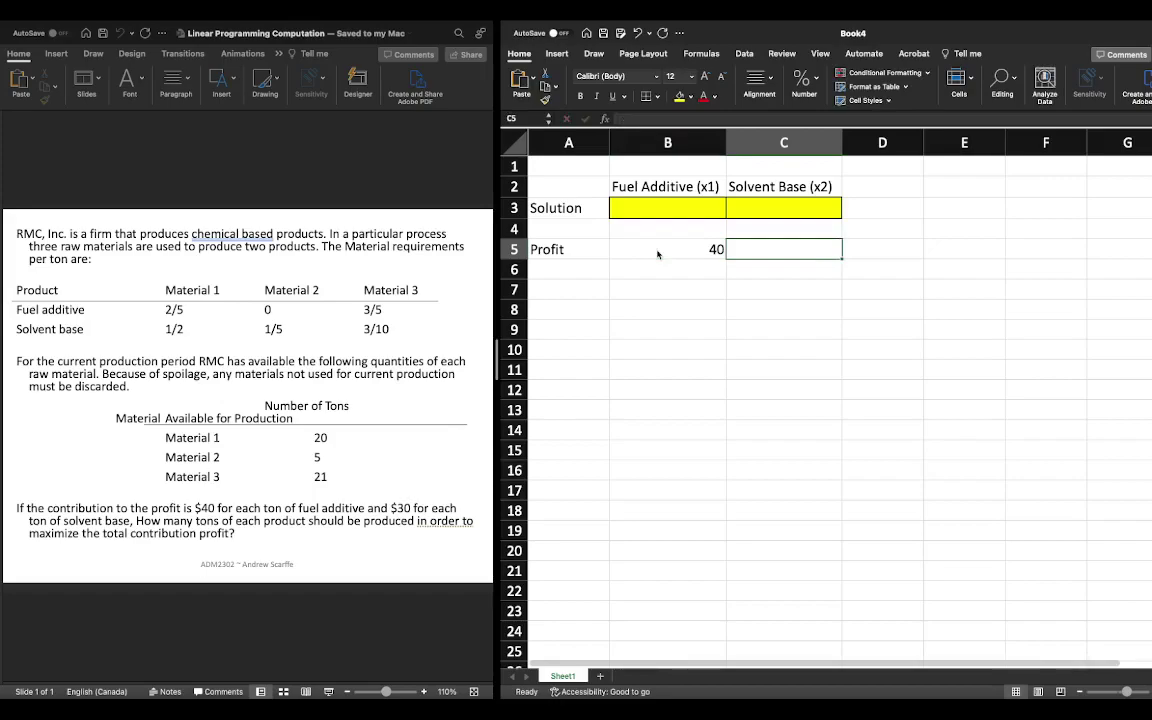
{"action": "type", "text": "30"}
{"action": "key", "text": "Return"}
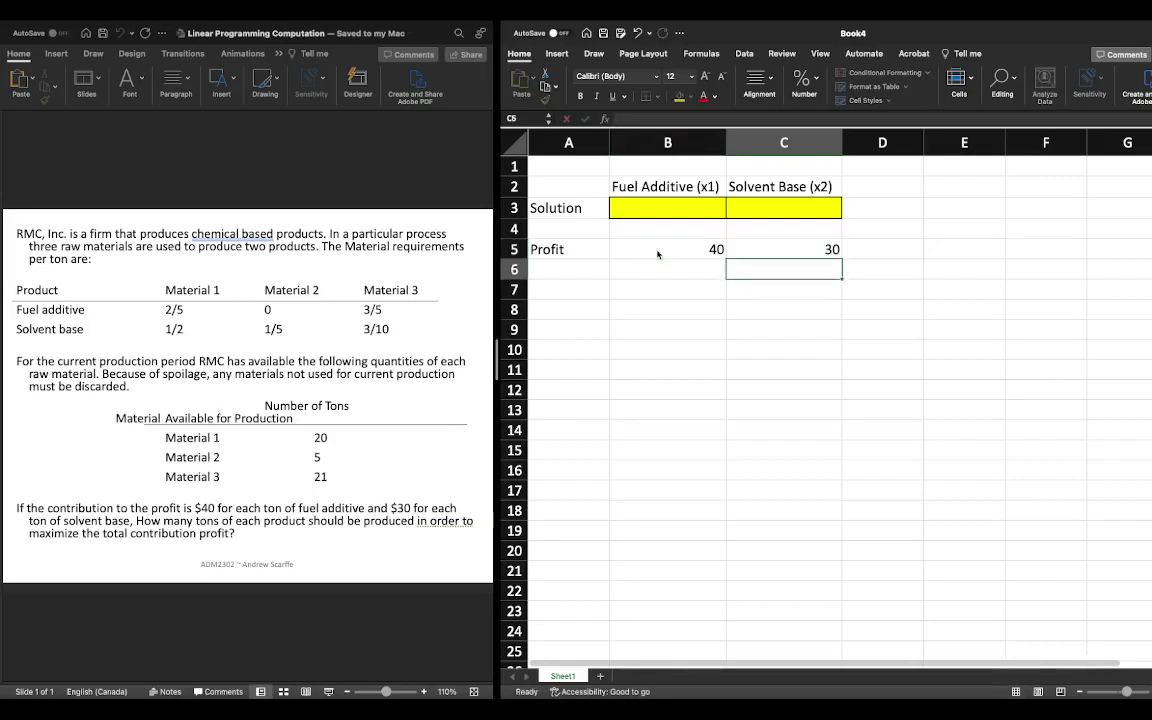
Format the profit values in B5:C5 as dollar amounts in accounting format
{"action": "left_click_drag", "start_coordinate": [784, 249], "coordinate": [692, 257]}
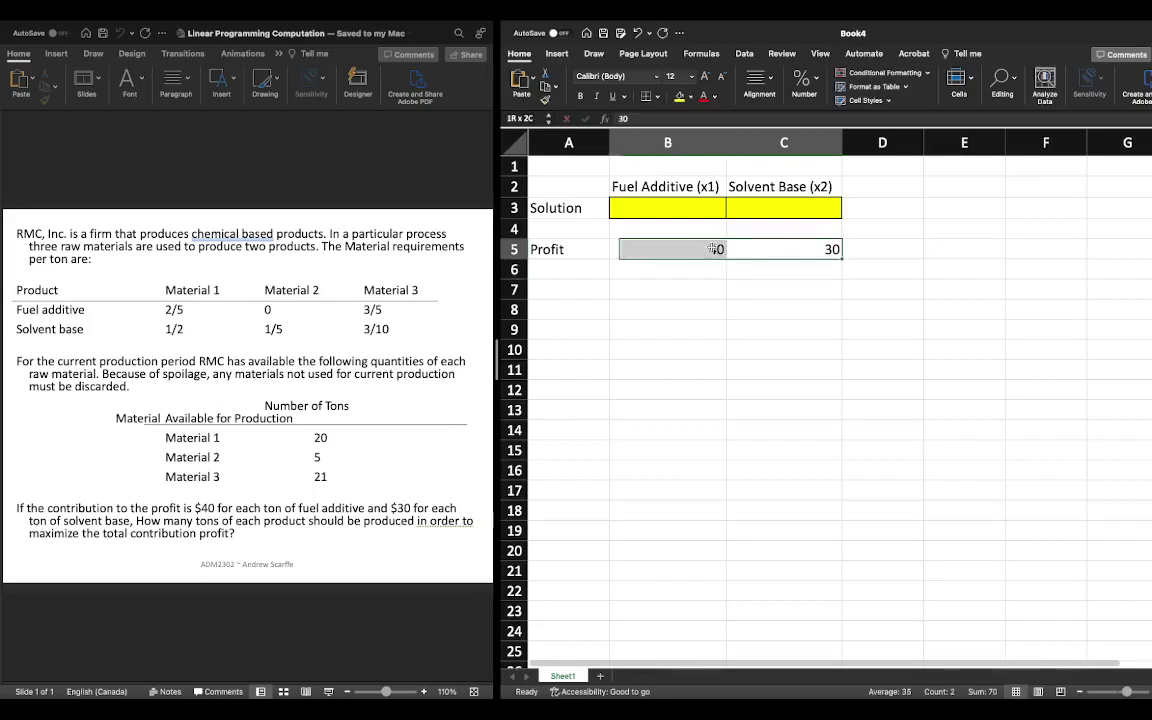
{"action": "left_click", "coordinate": [770, 79]}
{"action": "left_click", "coordinate": [770, 79]}
{"action": "left_click", "coordinate": [803, 80]}
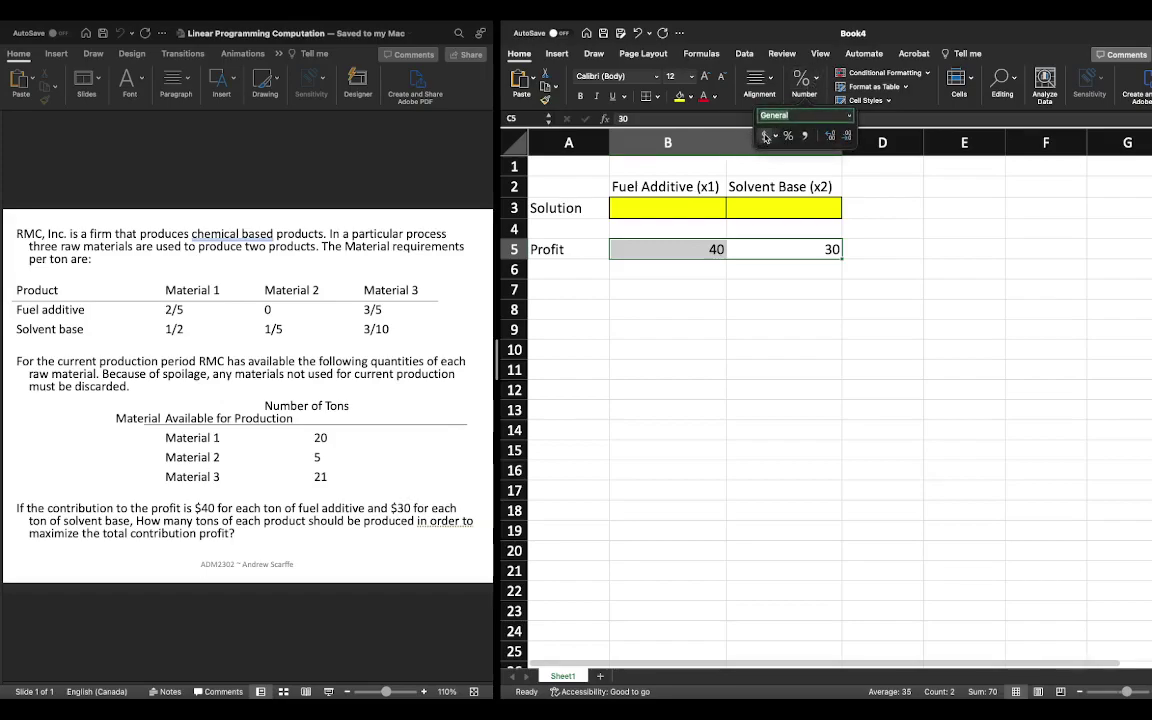
{"action": "left_click", "coordinate": [766, 136]}
Enter the heading "Profit" in D4, above the cell for the total profit
{"action": "left_click", "coordinate": [866, 251]}
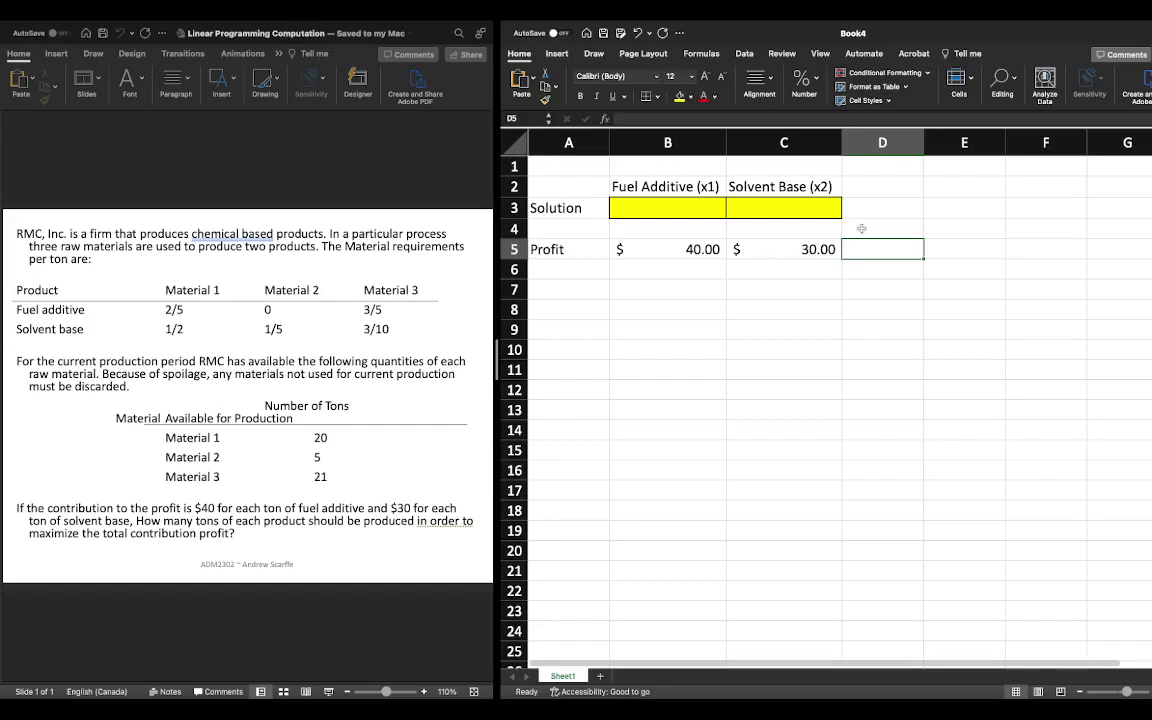
{"action": "left_click", "coordinate": [861, 229]}
{"action": "type", "text": "Profit"}
{"action": "key", "text": "Tab"}
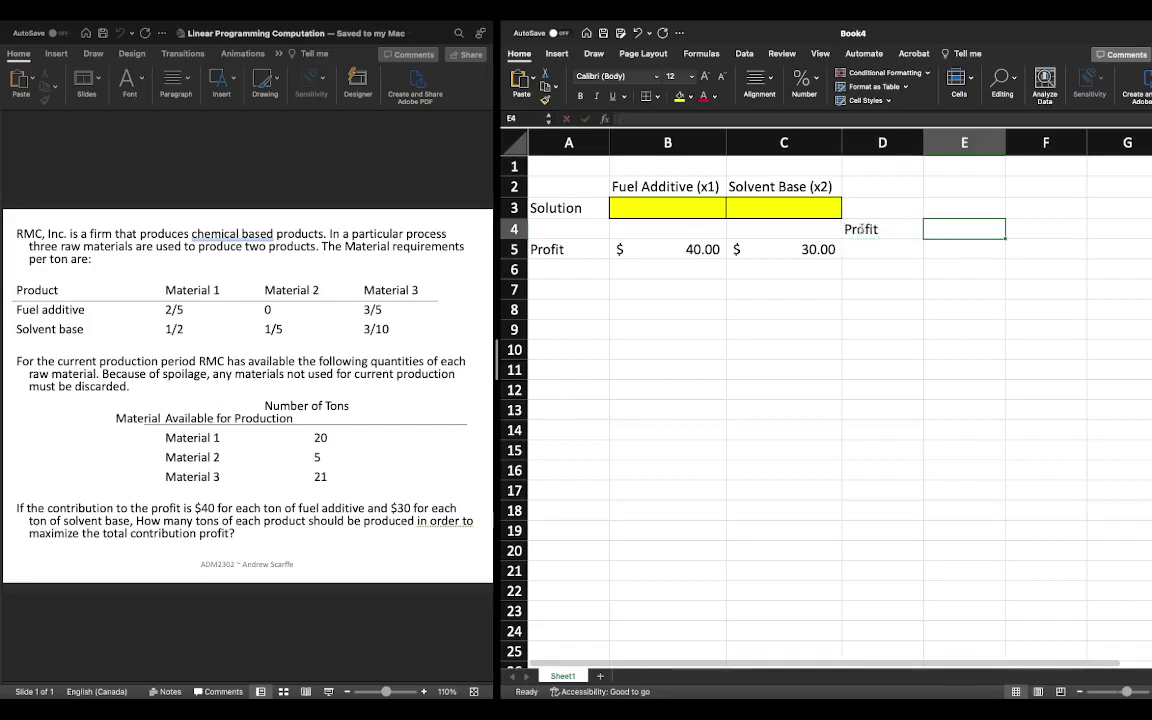
Write the objective function as text in E5: "Max Z = $40x1 + $30x2"
{"action": "key", "text": "Down"}
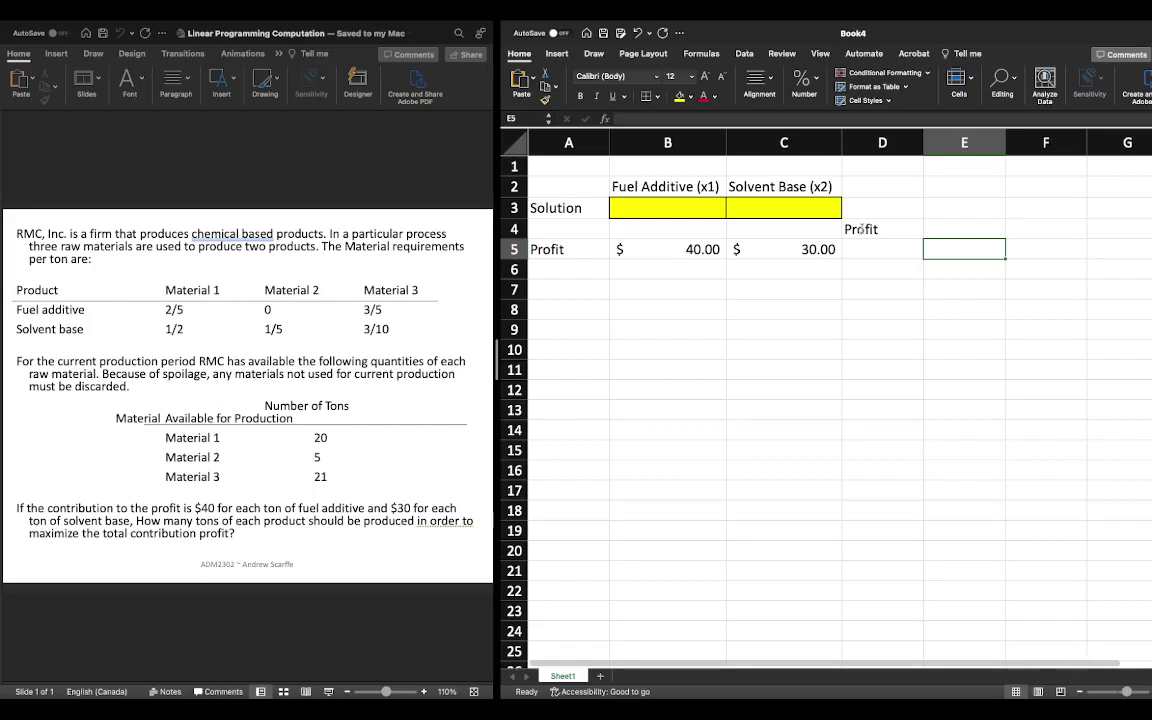
{"action": "type", "text": "Max Z"}
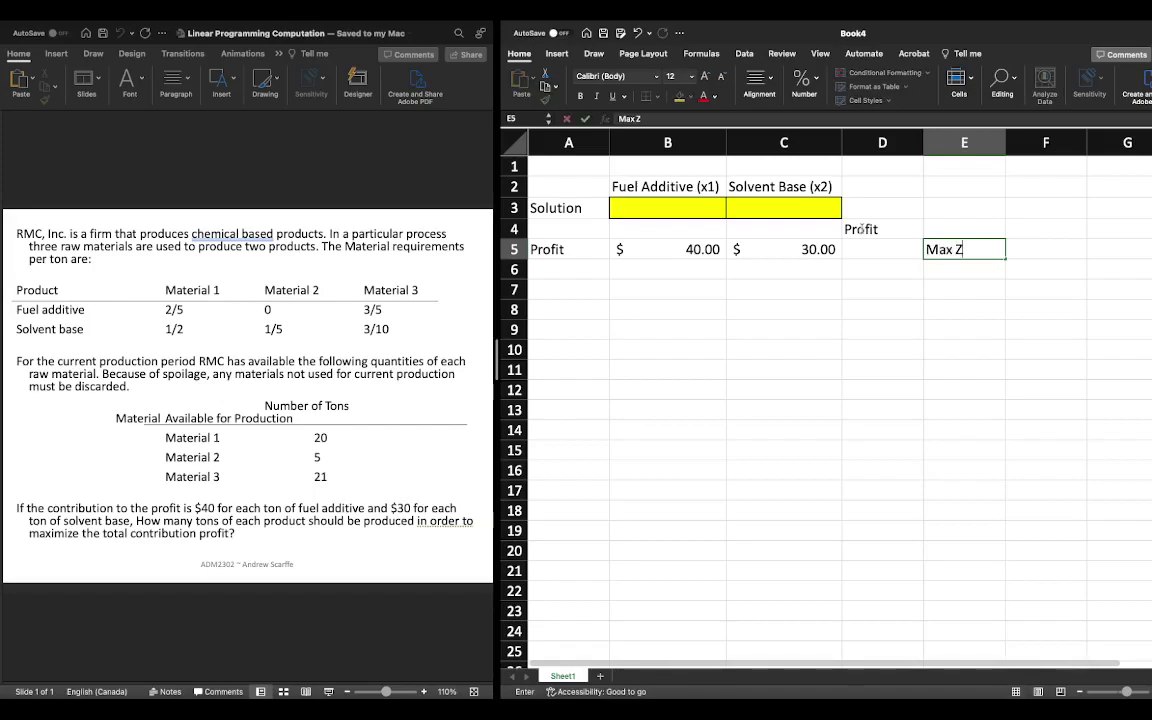
{"action": "type", "text": " = $40x1 +"}
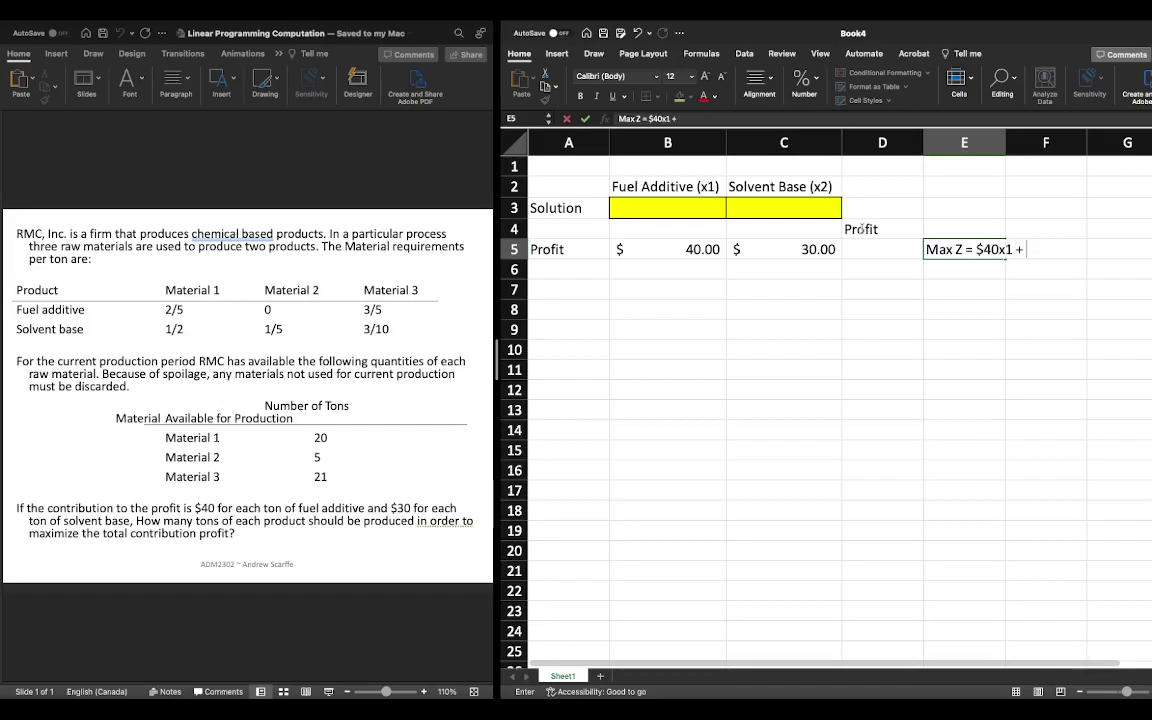
{"action": "type", "text": " $30x2"}
{"action": "key", "text": "Return"}
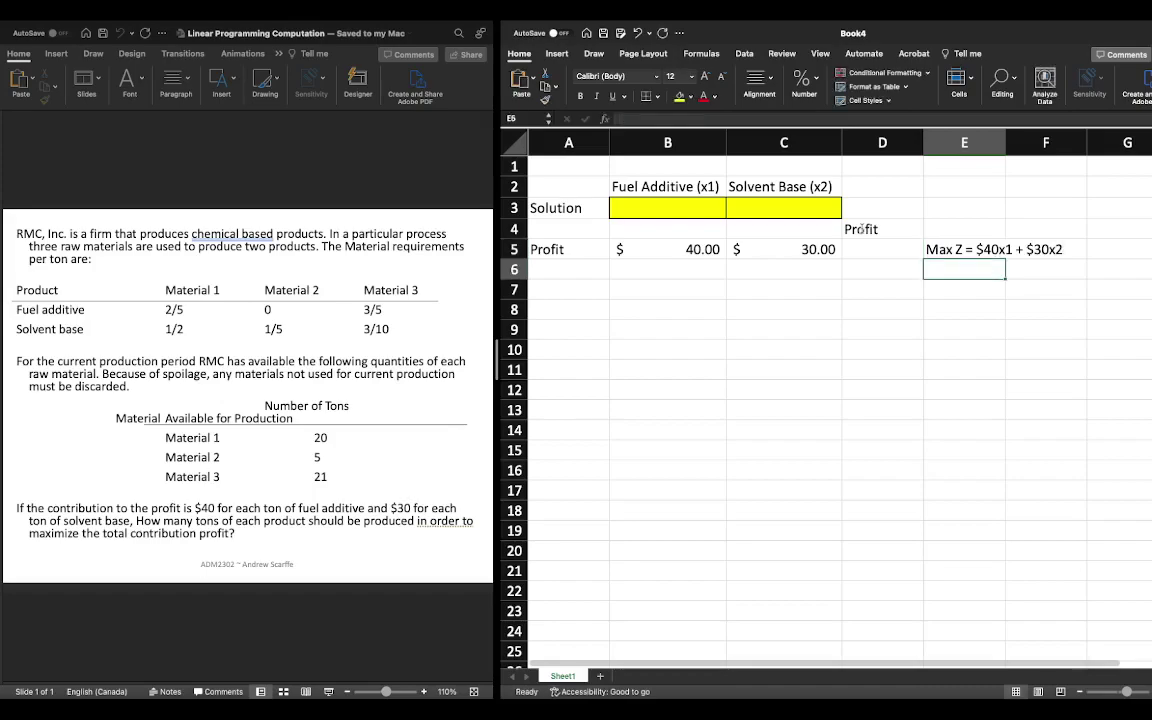
Remove the dollar sign before 30x2 in E5 so the objective reads "Max Z = $40x1 + 30x2"
{"action": "left_click", "coordinate": [927, 249]}
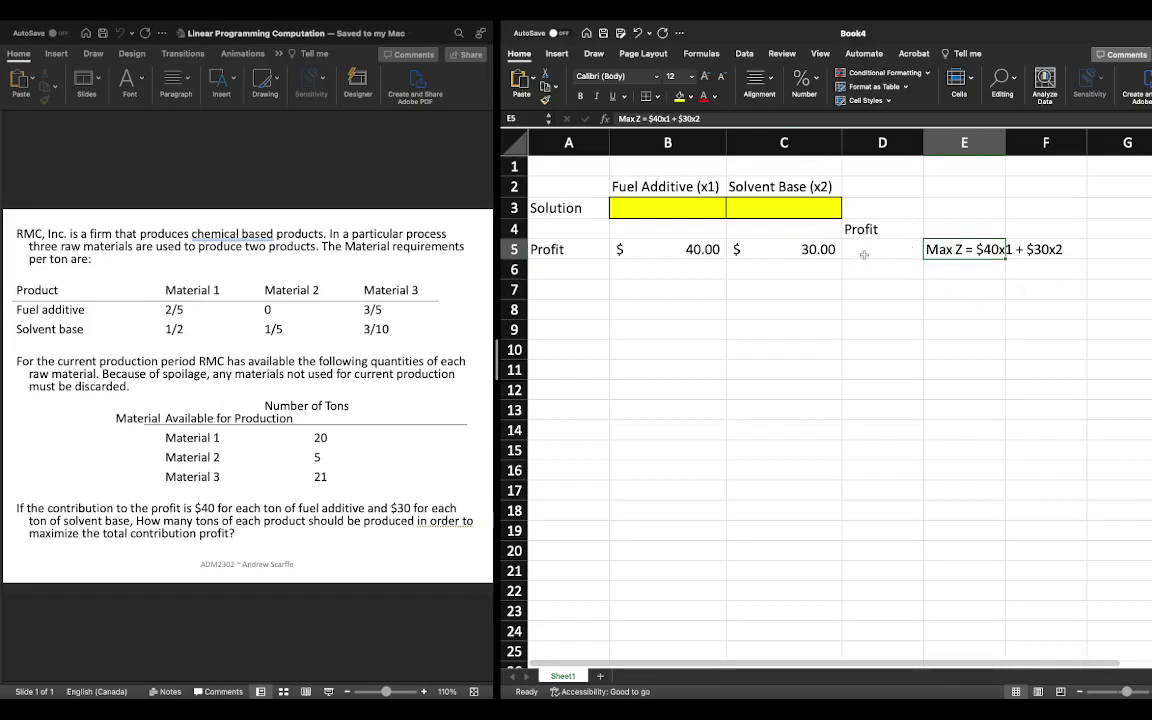
{"action": "left_click", "coordinate": [682, 118]}
{"action": "key", "text": "BackSpace"}
{"action": "key", "text": "Return"}
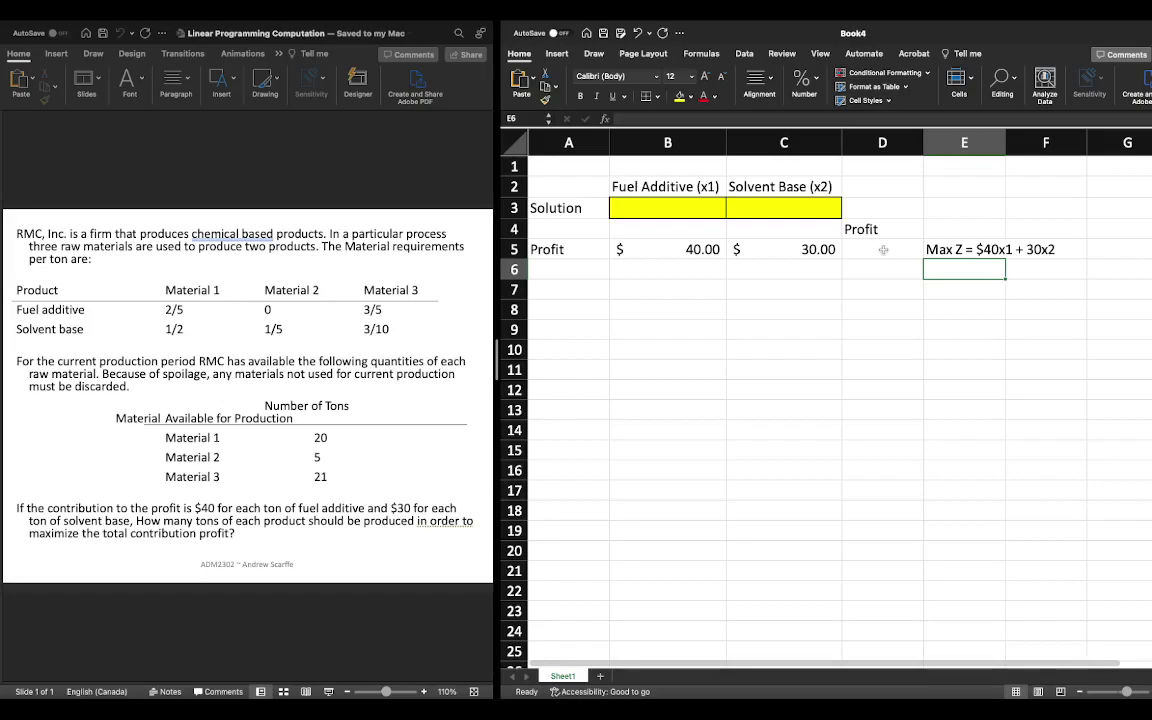
Build the total profit formula in D5 as =SUMPRODUCT(B5:C5,B3:C3), multiplying the unit profits by the solution cells
{"action": "left_click", "coordinate": [883, 250]}
{"action": "type", "text": "=SUMPR"}
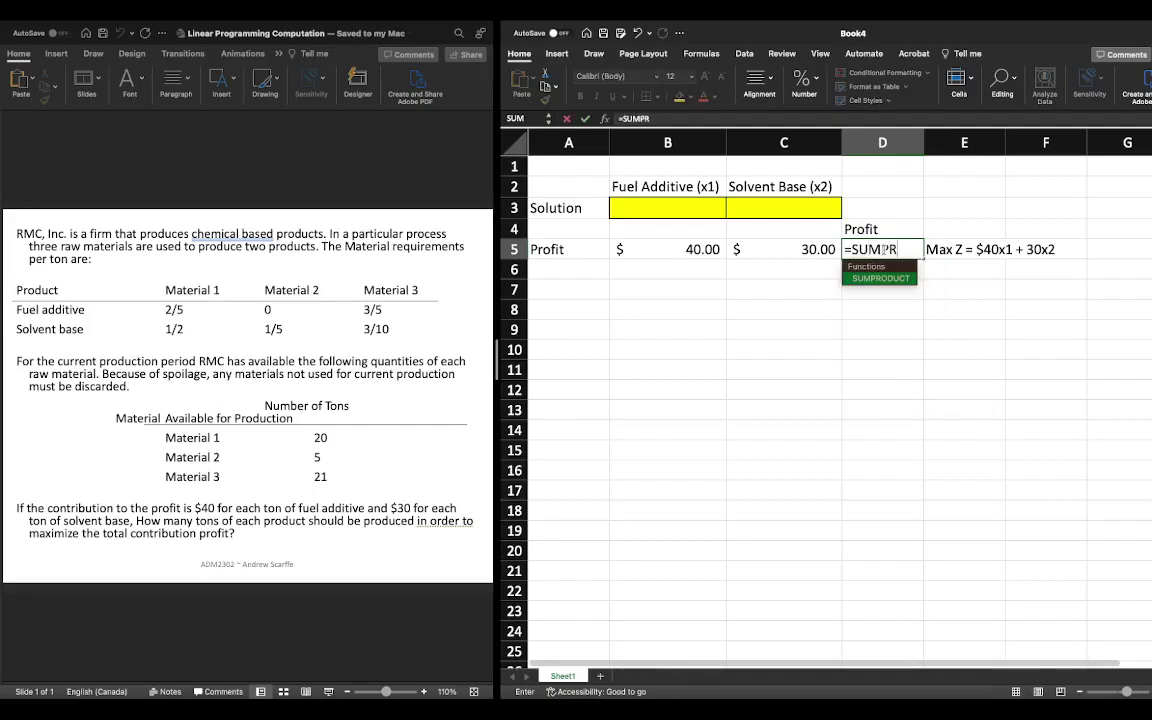
{"action": "double_click", "coordinate": [880, 277]}
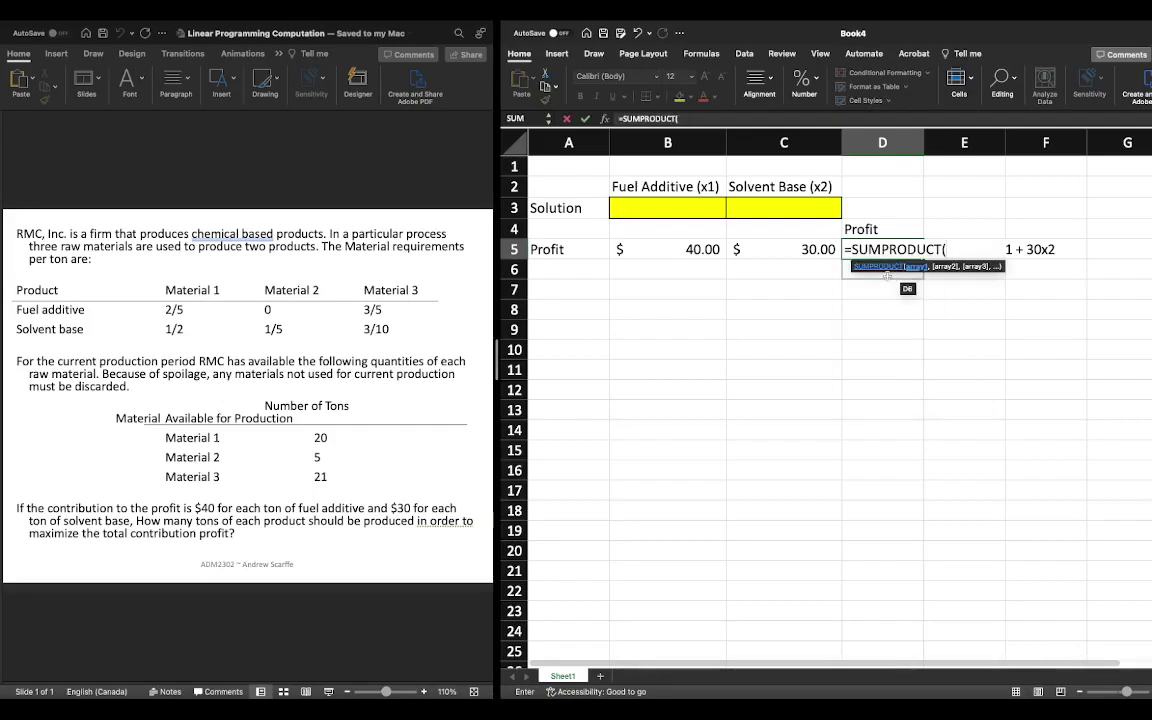
{"action": "left_click_drag", "start_coordinate": [664, 249], "coordinate": [791, 249]}
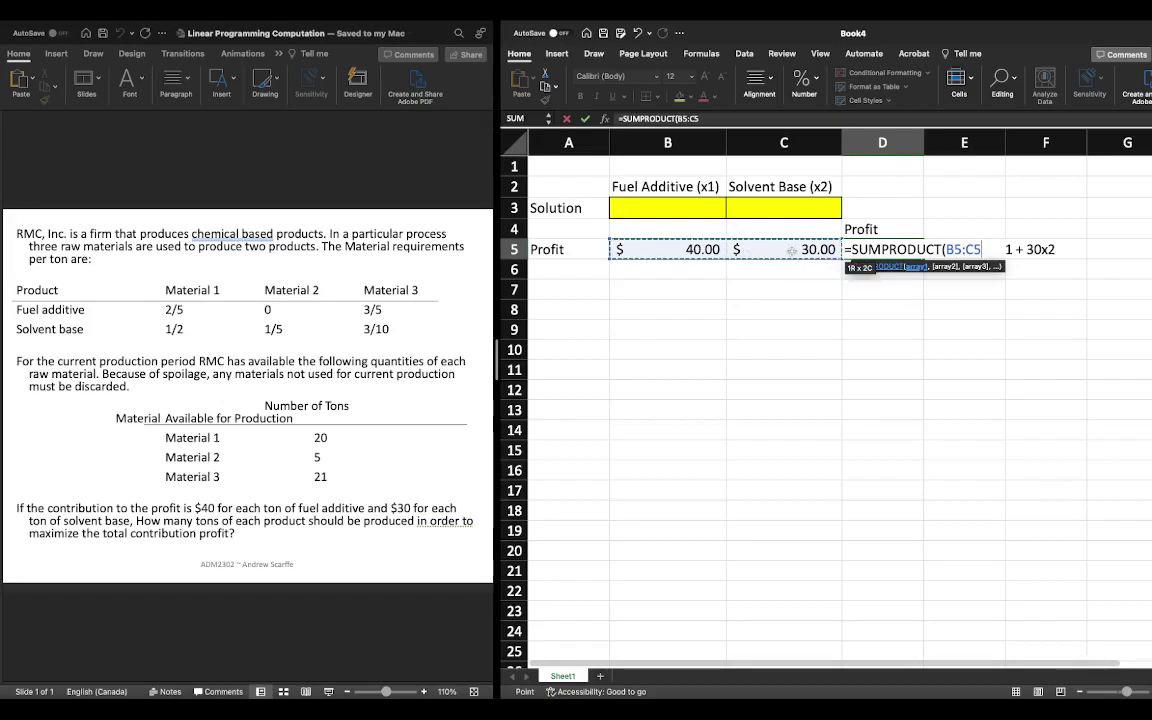
{"action": "type", "text": ","}
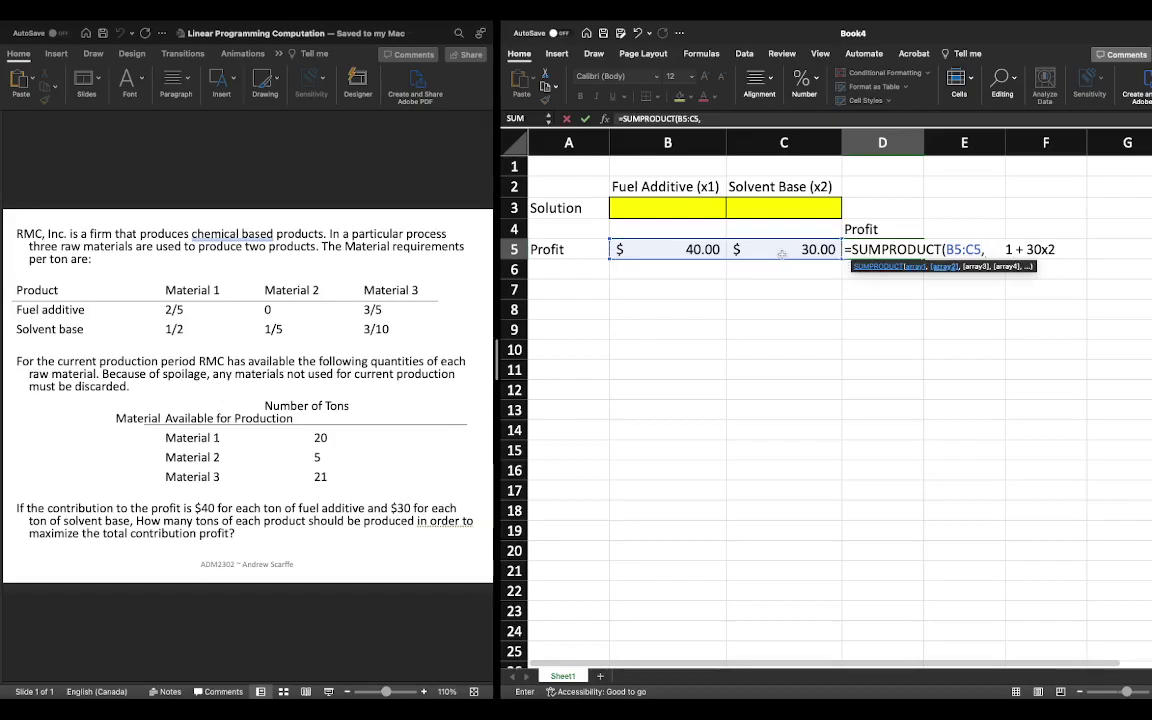
{"action": "left_click", "coordinate": [672, 207]}
{"action": "left_click_drag", "start_coordinate": [672, 207], "coordinate": [774, 206]}
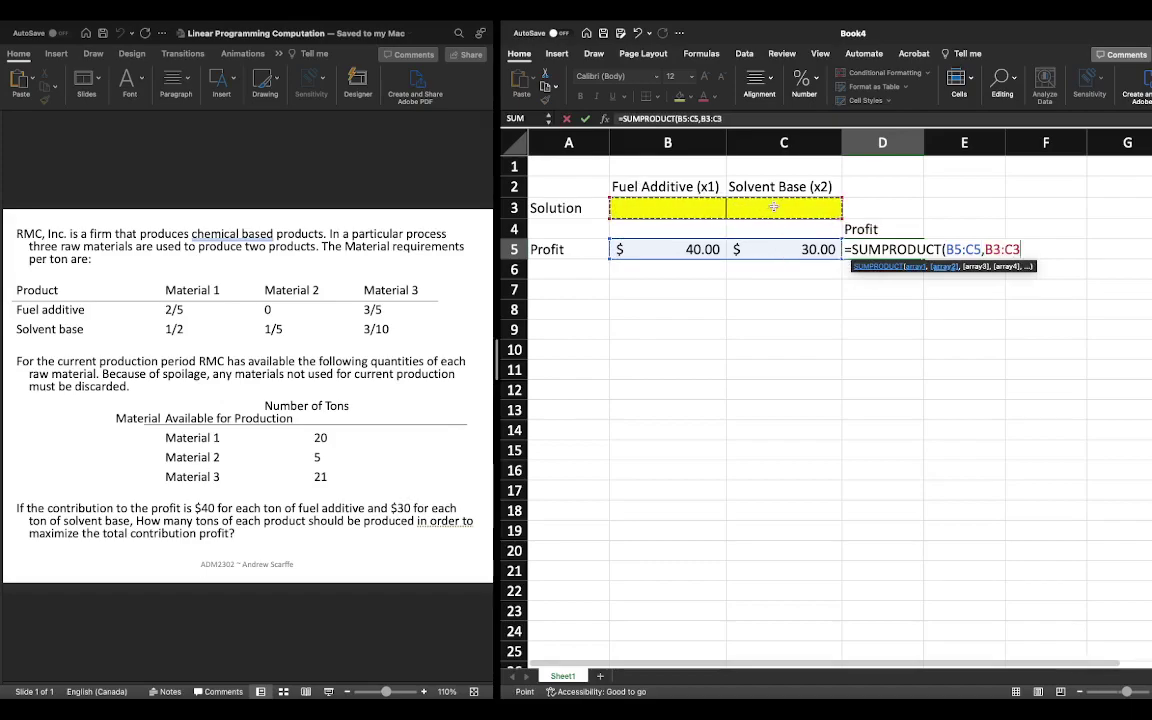
{"action": "type", "text": ")"}
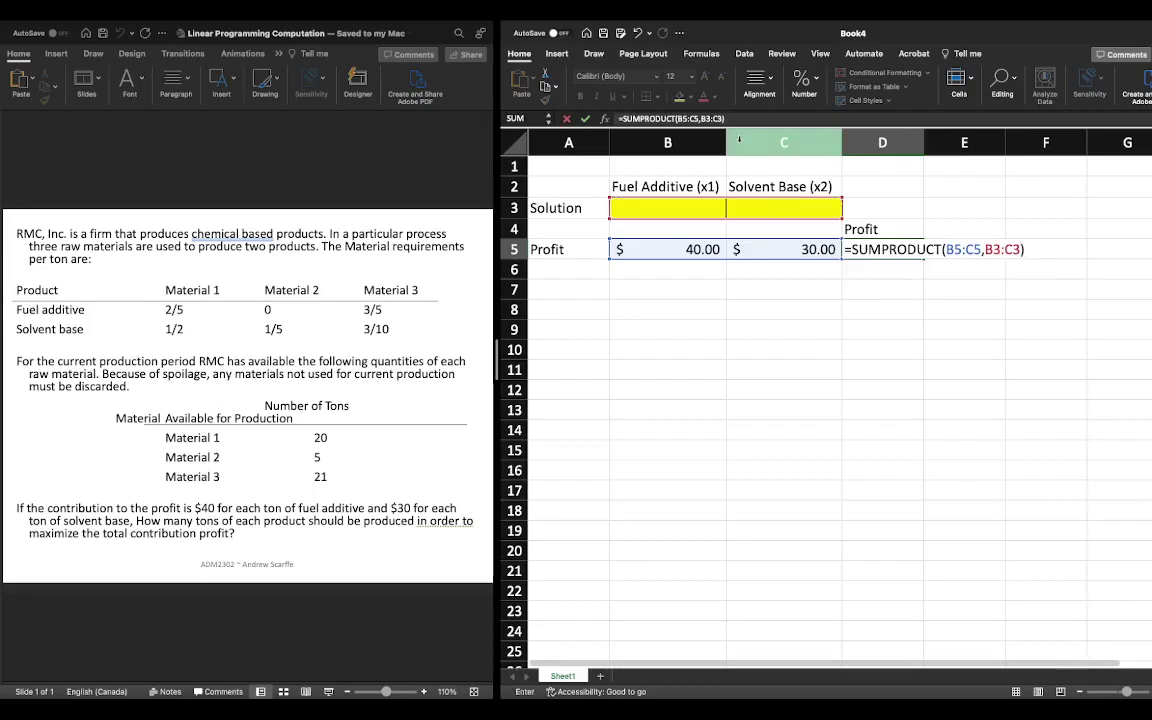
Make the solution range in the D5 formula absolute so it reads =SUMPRODUCT(B5:C5,$B$3:$C$3), and enter it
{"action": "left_click", "coordinate": [719, 118]}
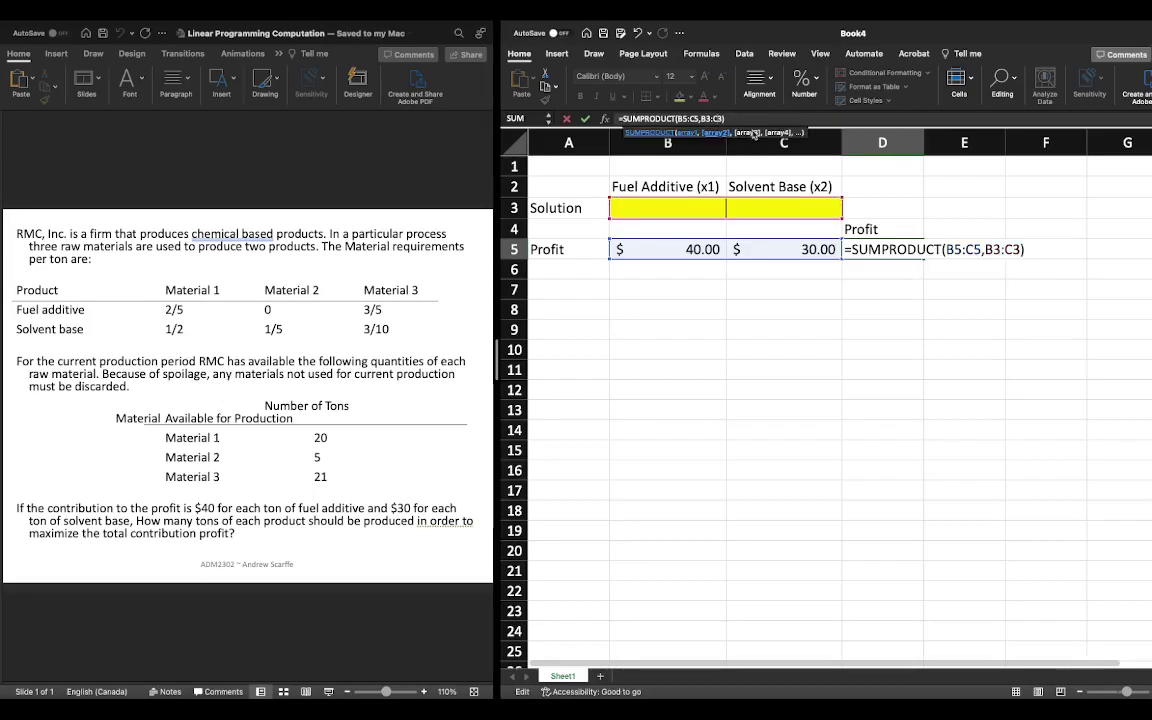
{"action": "key", "text": "F4"}
{"action": "type", "text": "$"}
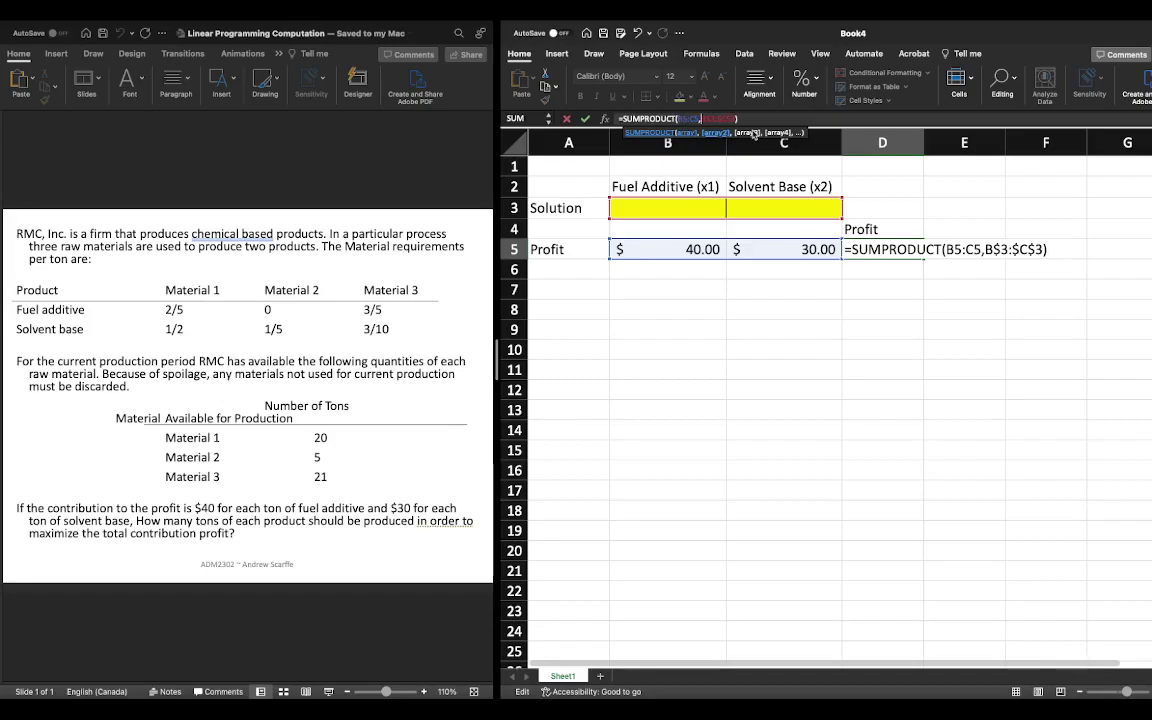
{"action": "type", "text": "$"}
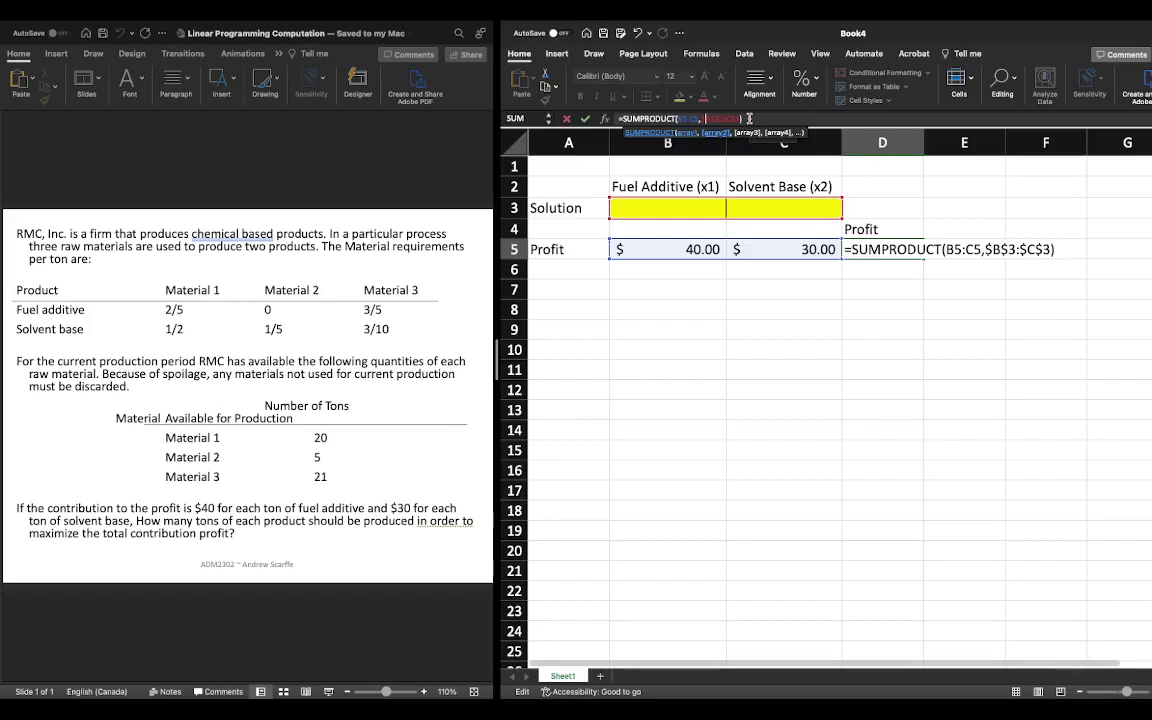
{"action": "left_click", "coordinate": [749, 118]}
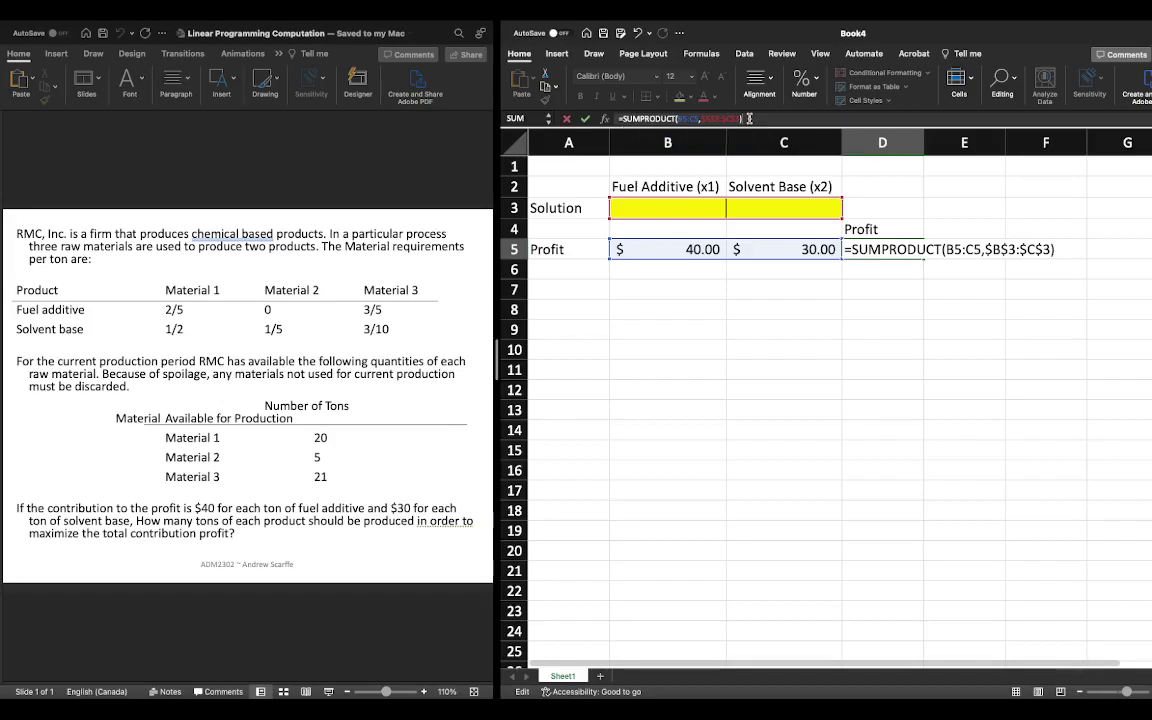
{"action": "key", "text": "Return"}
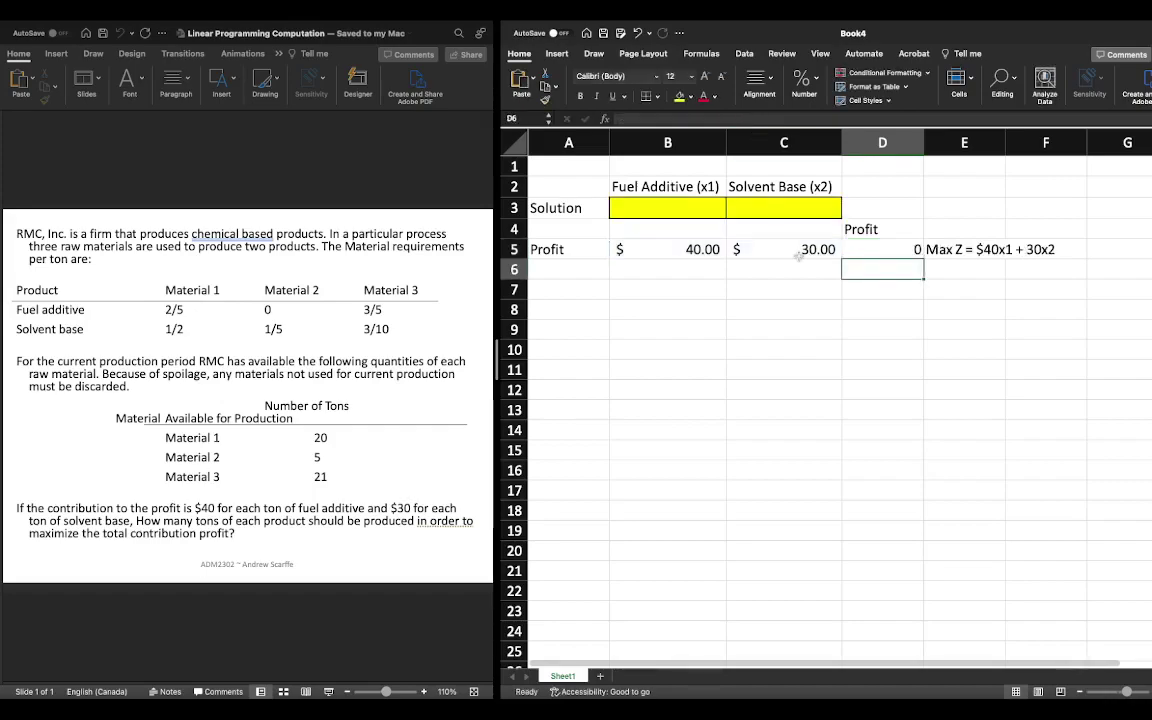
Add a solid outline border around the total profit cell D5
{"action": "left_click", "coordinate": [881, 246]}
{"action": "right_click", "coordinate": [879, 246]}
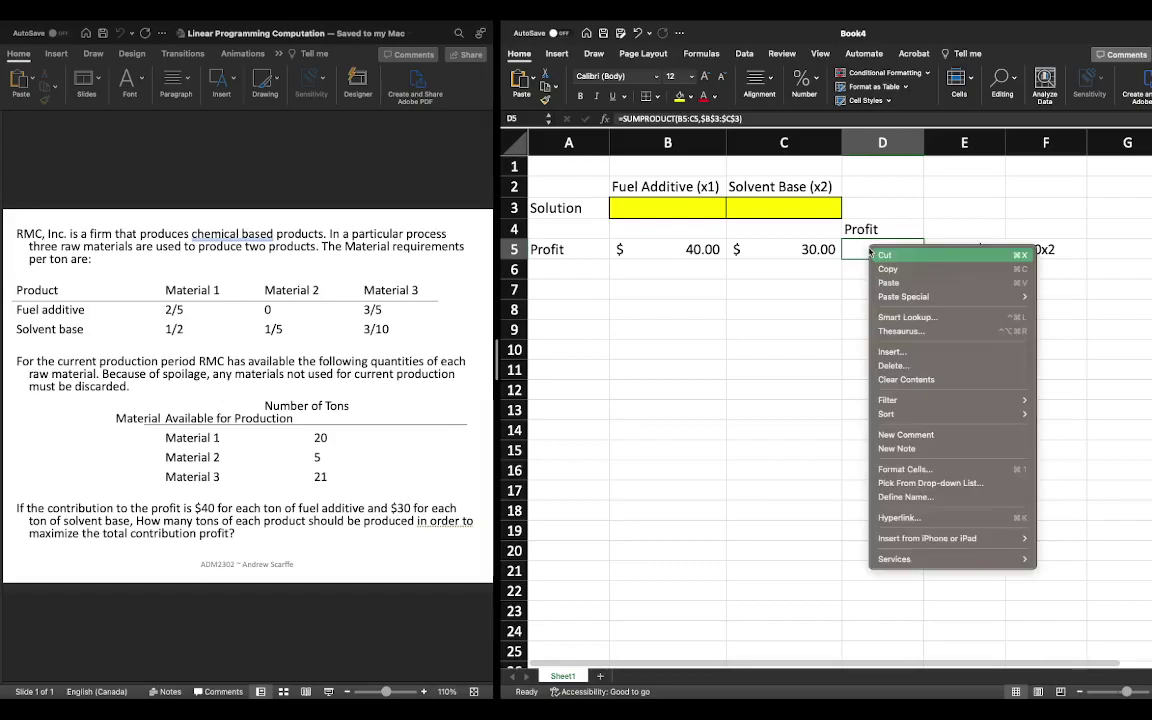
{"action": "left_click", "coordinate": [949, 468]}
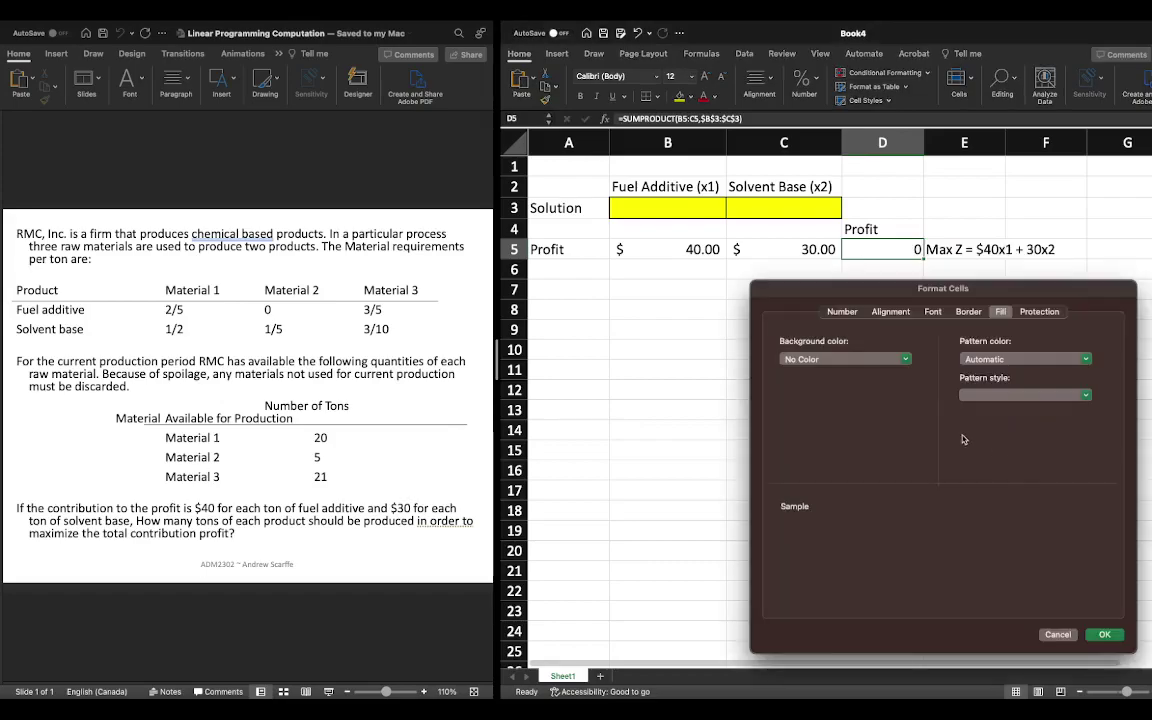
{"action": "left_click", "coordinate": [968, 311]}
{"action": "left_click", "coordinate": [877, 421]}
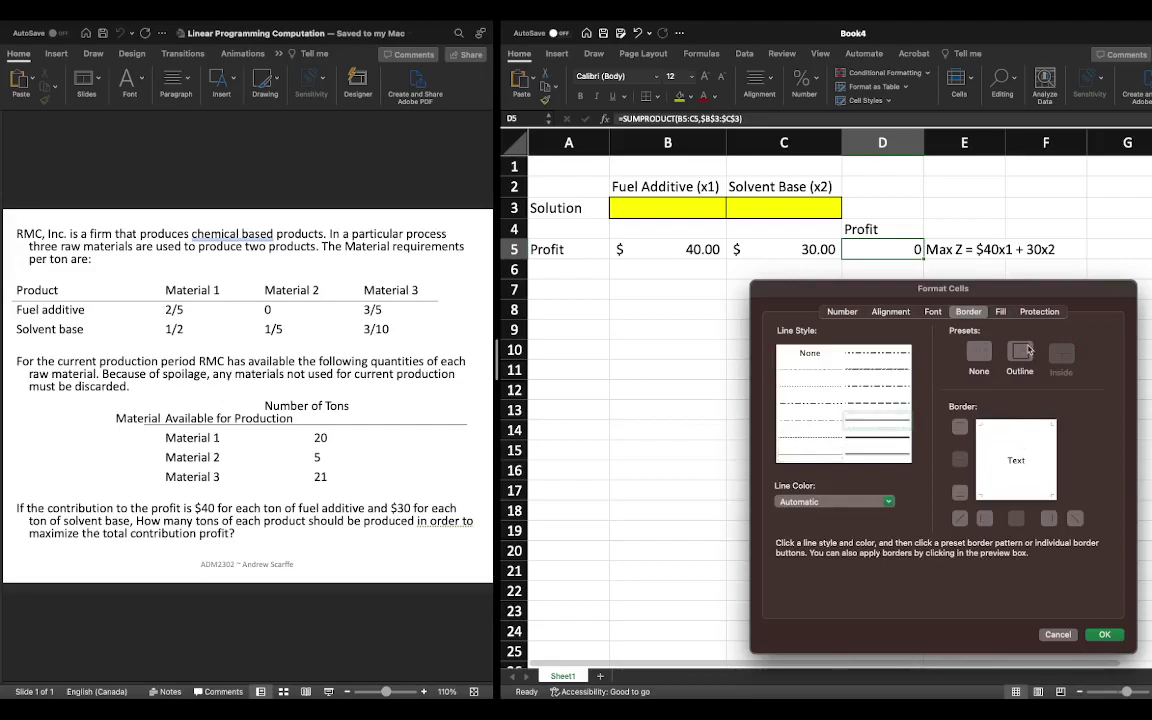
{"action": "left_click", "coordinate": [1023, 355]}
Fill the total profit cell D5 with light green from the standard colors and apply the formatting
{"action": "left_click", "coordinate": [1000, 311]}
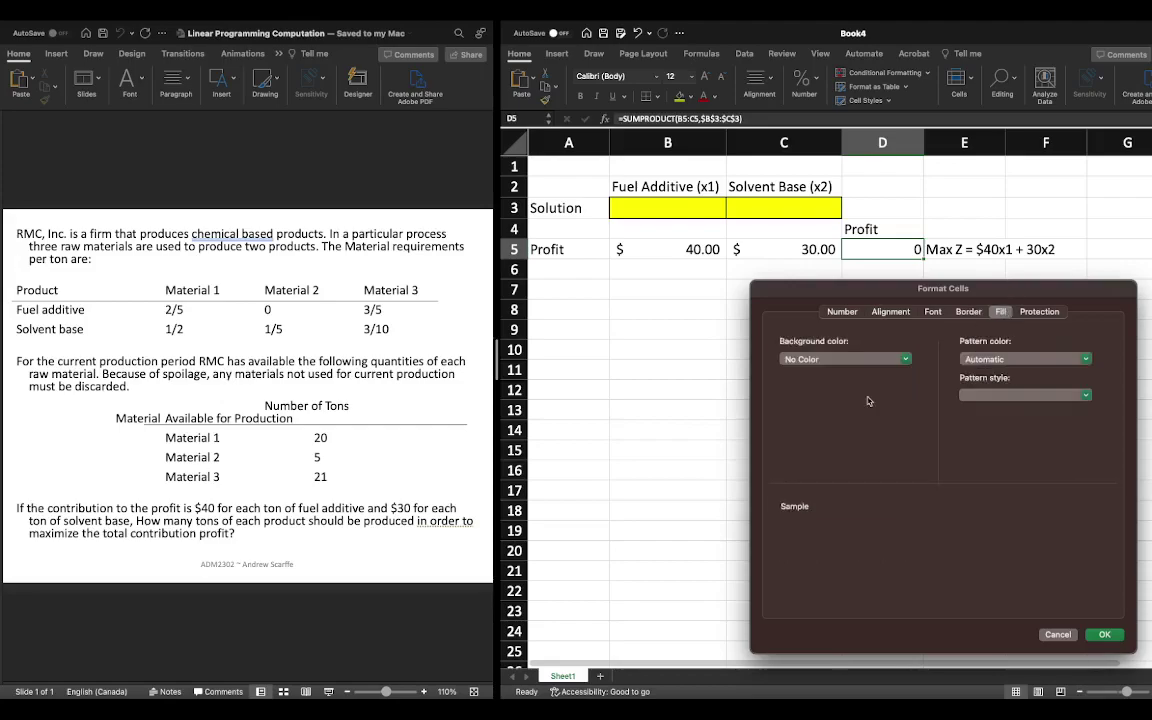
{"action": "left_click", "coordinate": [882, 358]}
{"action": "left_click", "coordinate": [777, 452]}
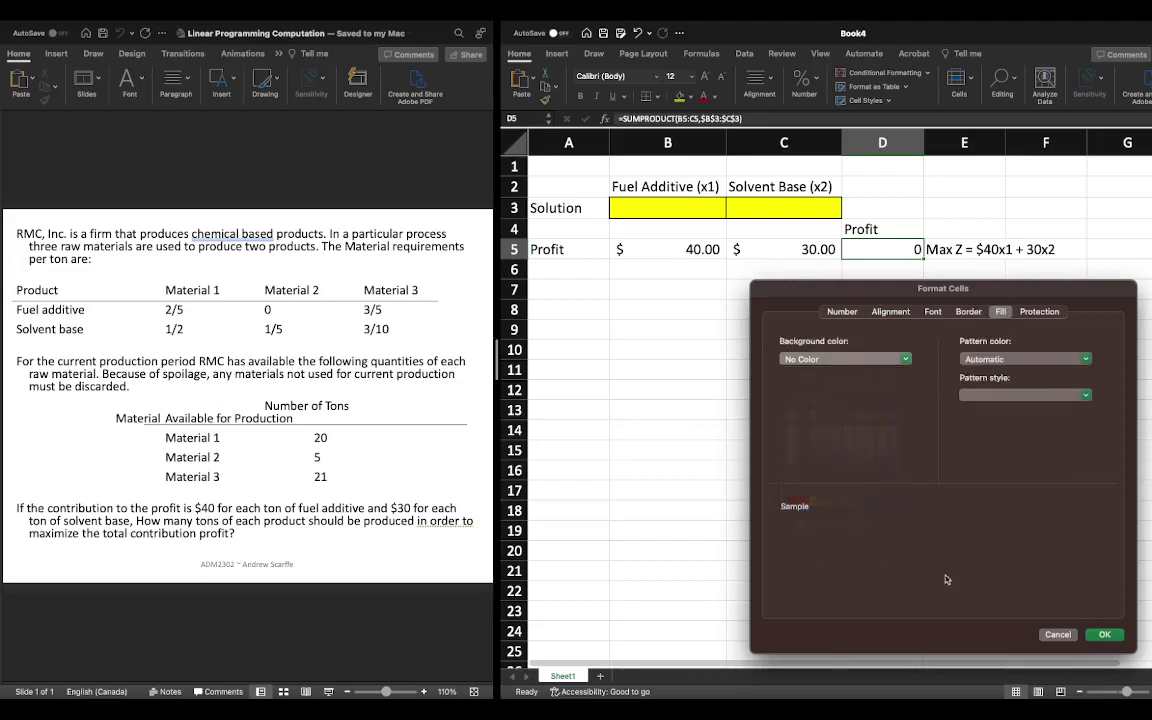
{"action": "left_click", "coordinate": [905, 358]}
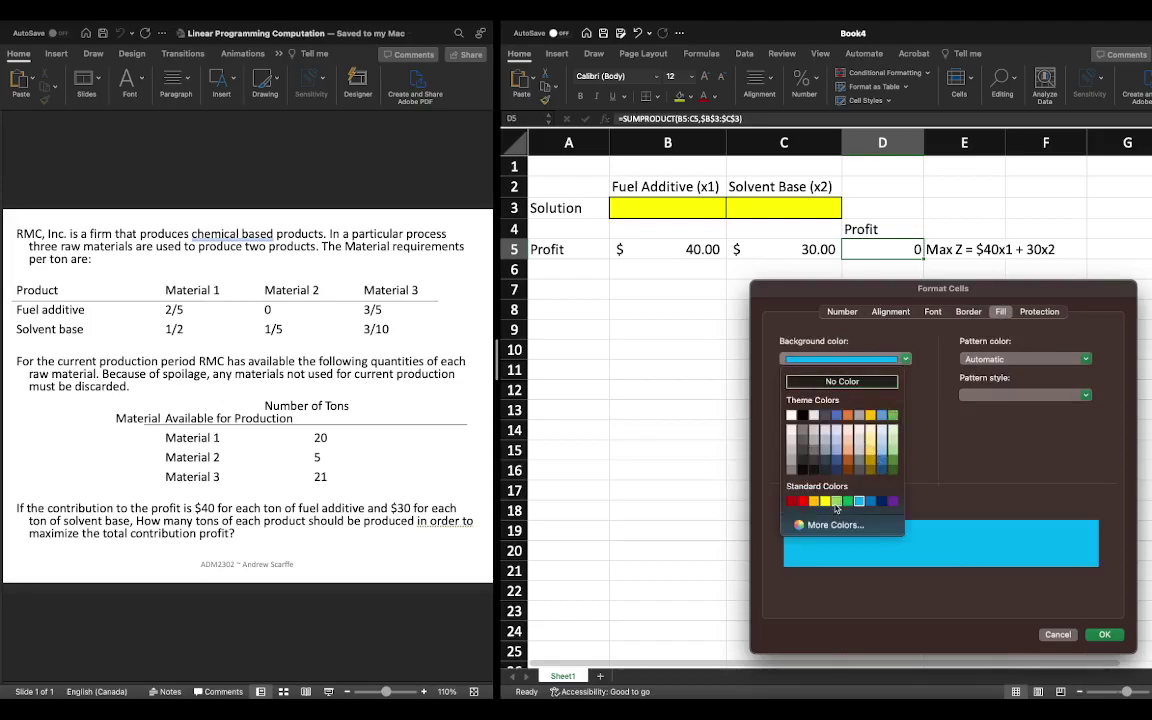
{"action": "left_click", "coordinate": [757, 462]}
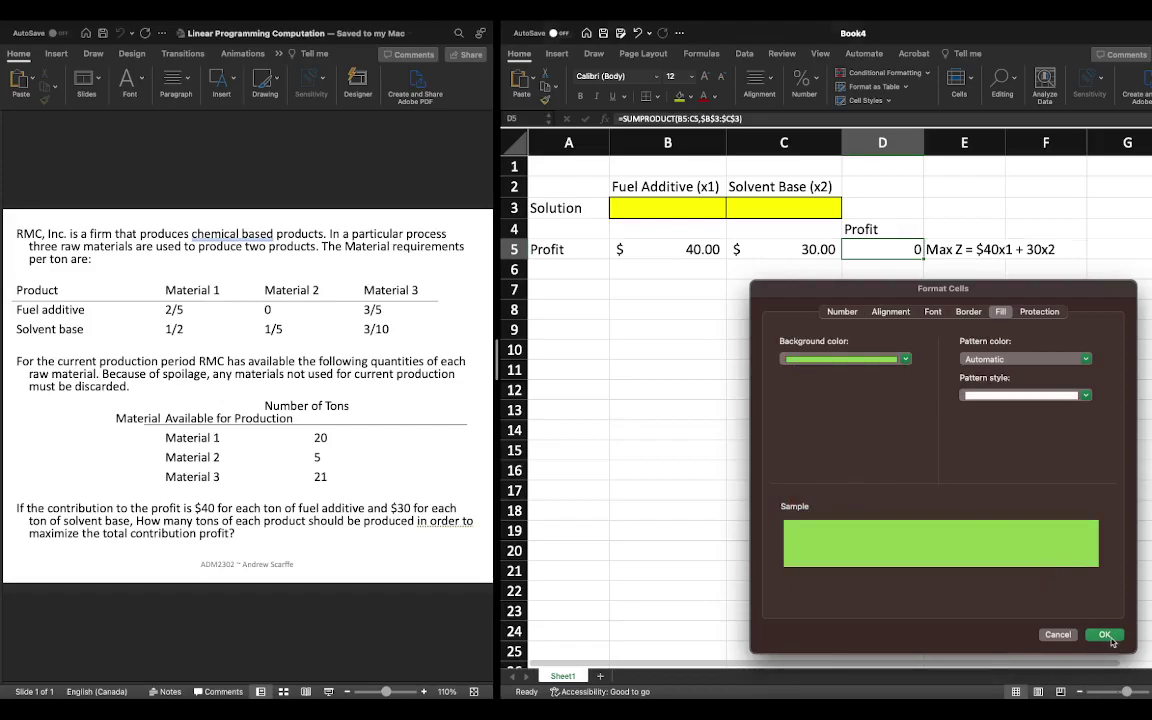
{"action": "left_click", "coordinate": [1104, 634]}
Format the total profit in D5 as a dollar amount in accounting format
{"action": "left_click", "coordinate": [858, 338]}
{"action": "key", "text": "Up"}
{"action": "key", "text": "Up"}
{"action": "key", "text": "Up"}
{"action": "key", "text": "Up"}
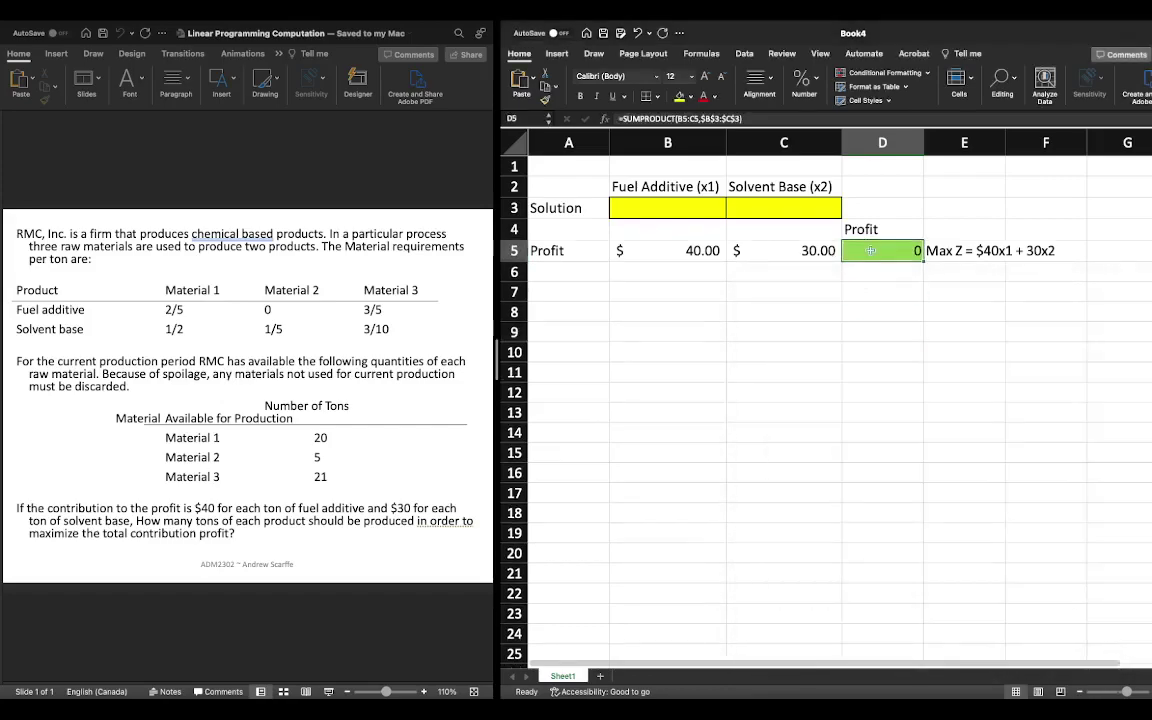
{"action": "left_click", "coordinate": [804, 80]}
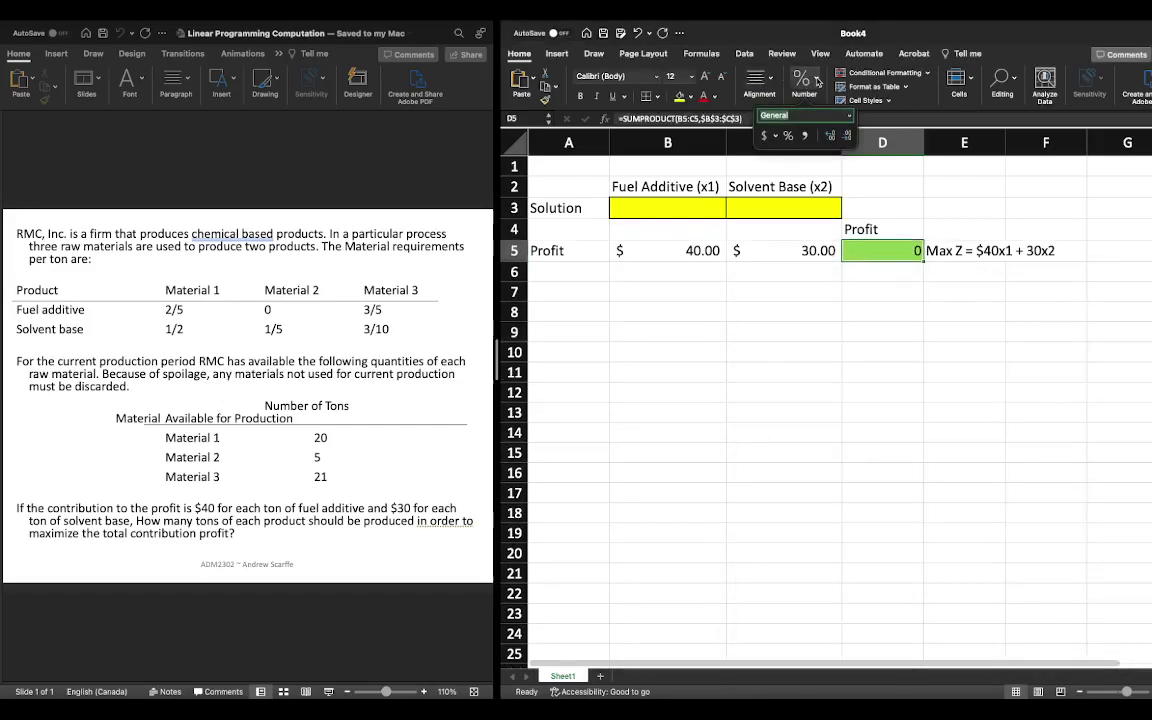
{"action": "left_click", "coordinate": [765, 138]}
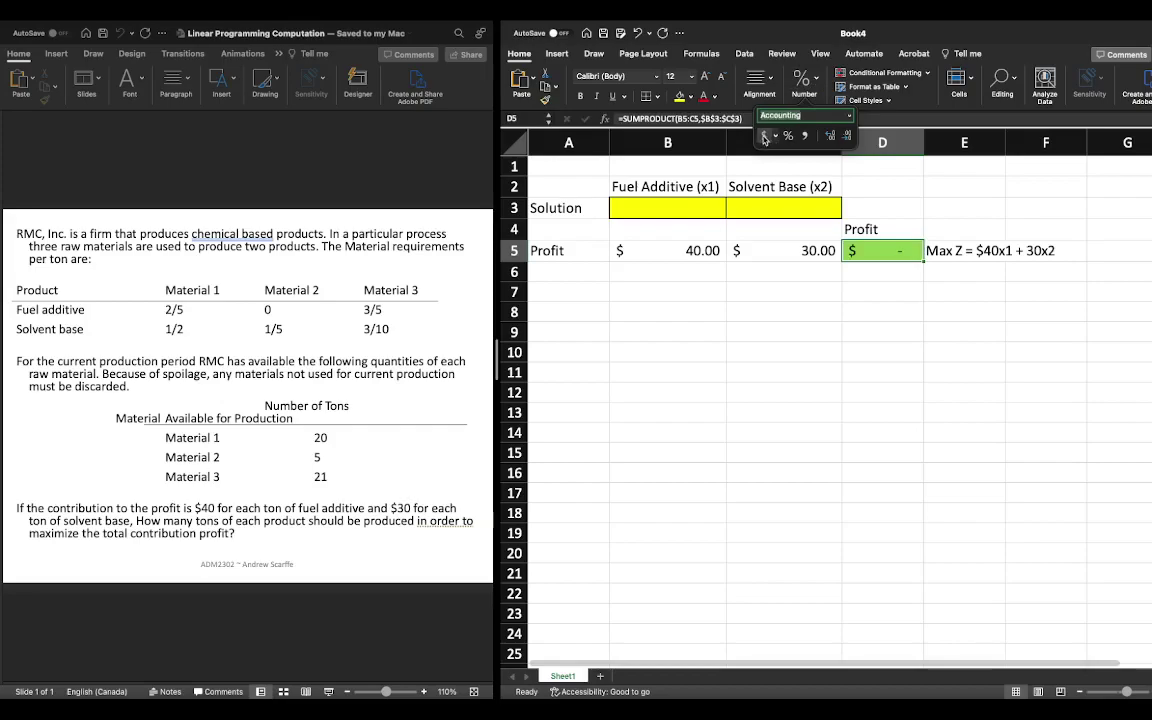
{"action": "left_click", "coordinate": [872, 291]}
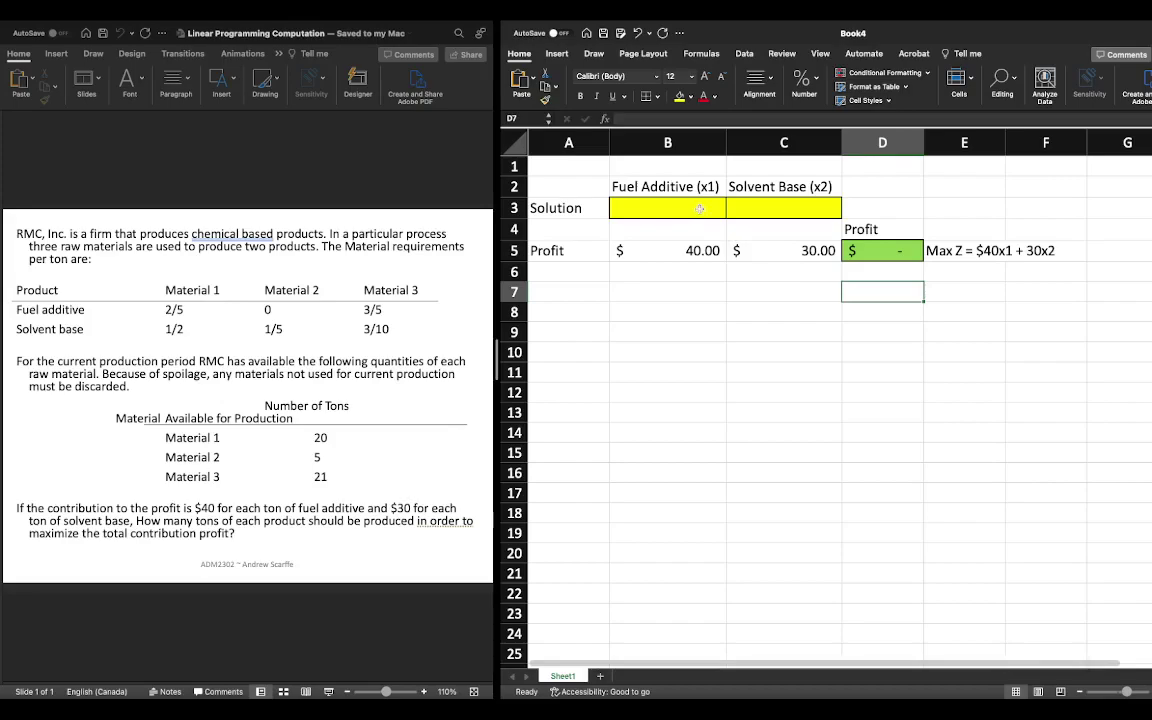
Test the profit formula with a fuel additive quantity of 1 in B3 and a solvent base quantity of 0 in C3
{"action": "left_click", "coordinate": [884, 248]}
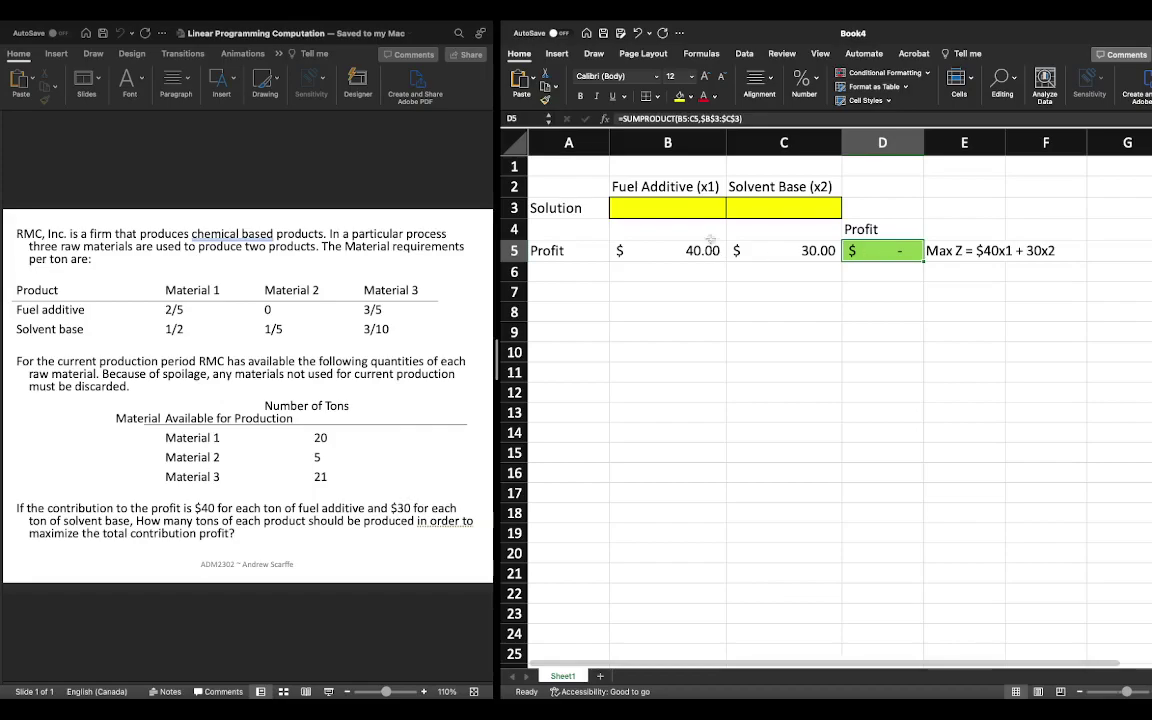
{"action": "left_click", "coordinate": [690, 207]}
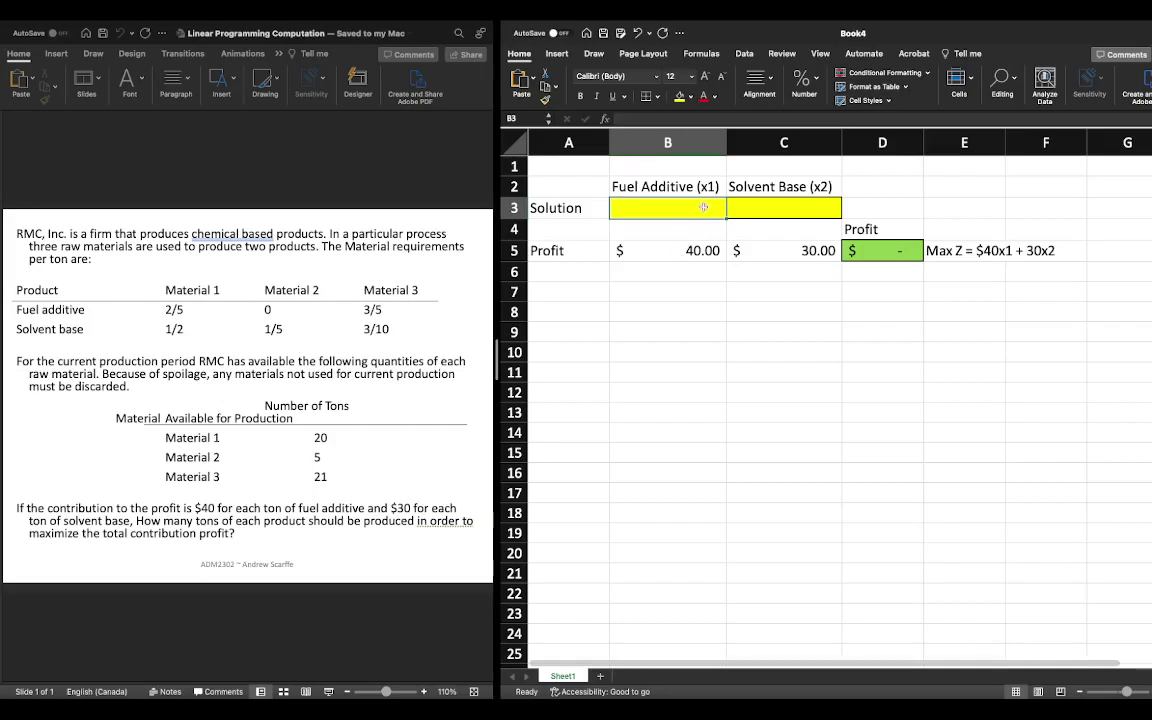
{"action": "type", "text": "1"}
{"action": "key", "text": "Return"}
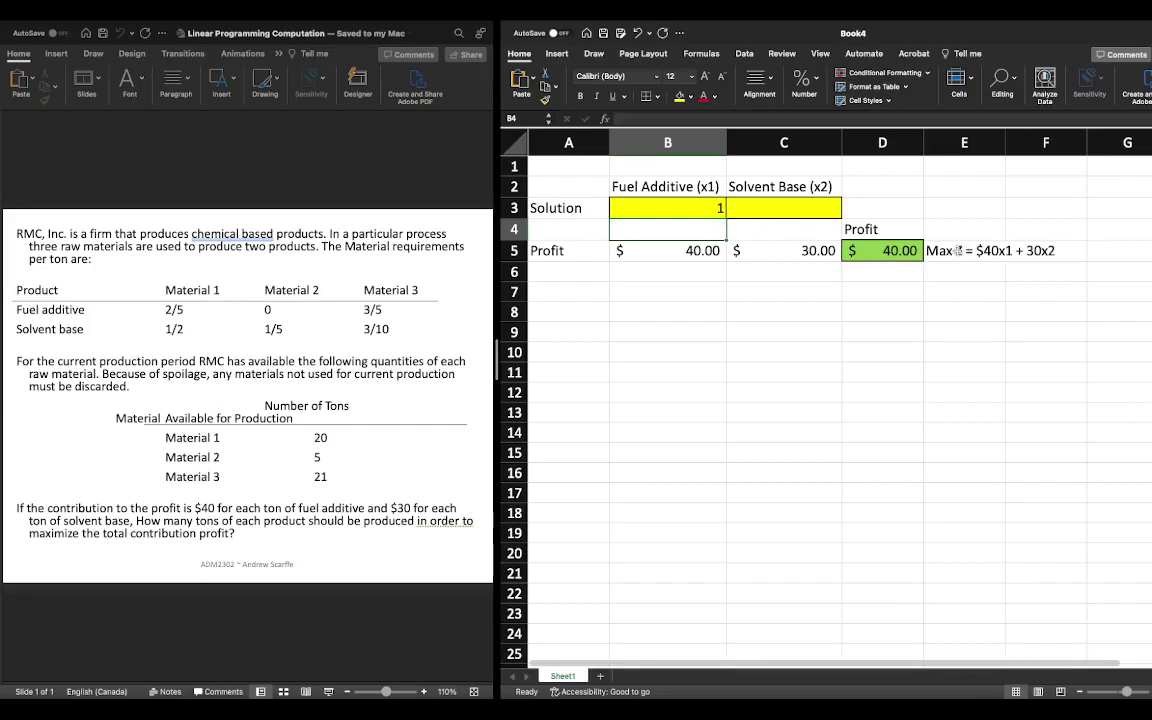
{"action": "left_click", "coordinate": [958, 251]}
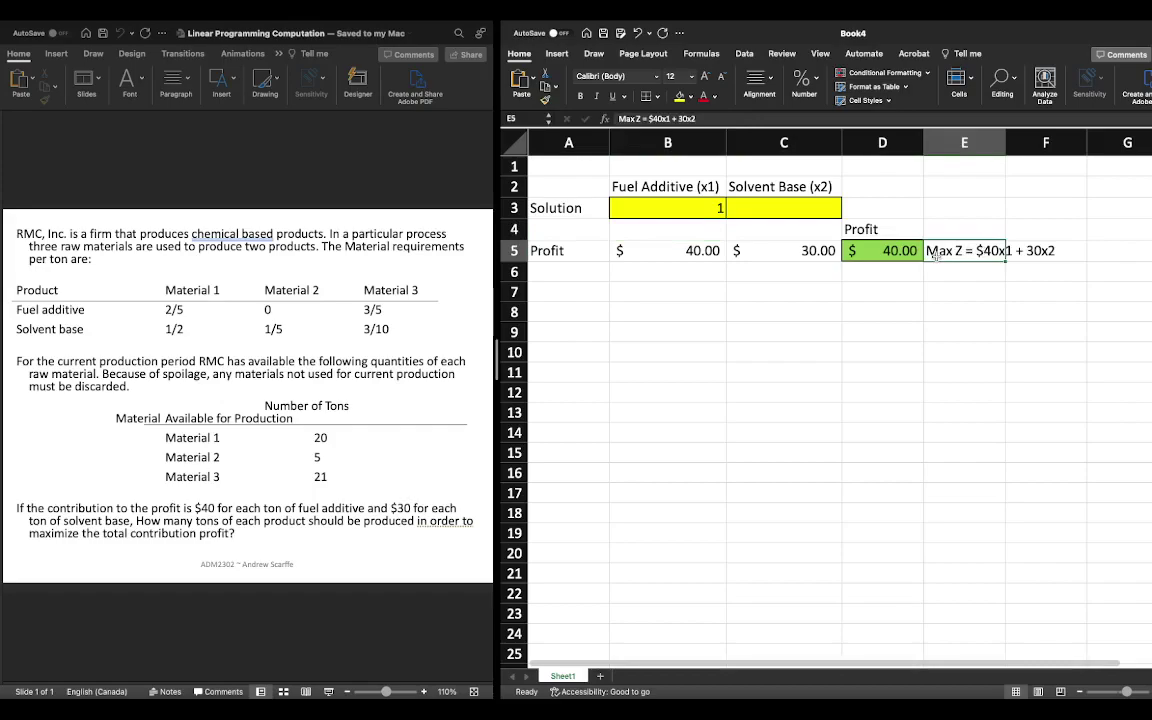
{"action": "left_click", "coordinate": [796, 211]}
{"action": "type", "text": "0"}
{"action": "key", "text": "Return"}
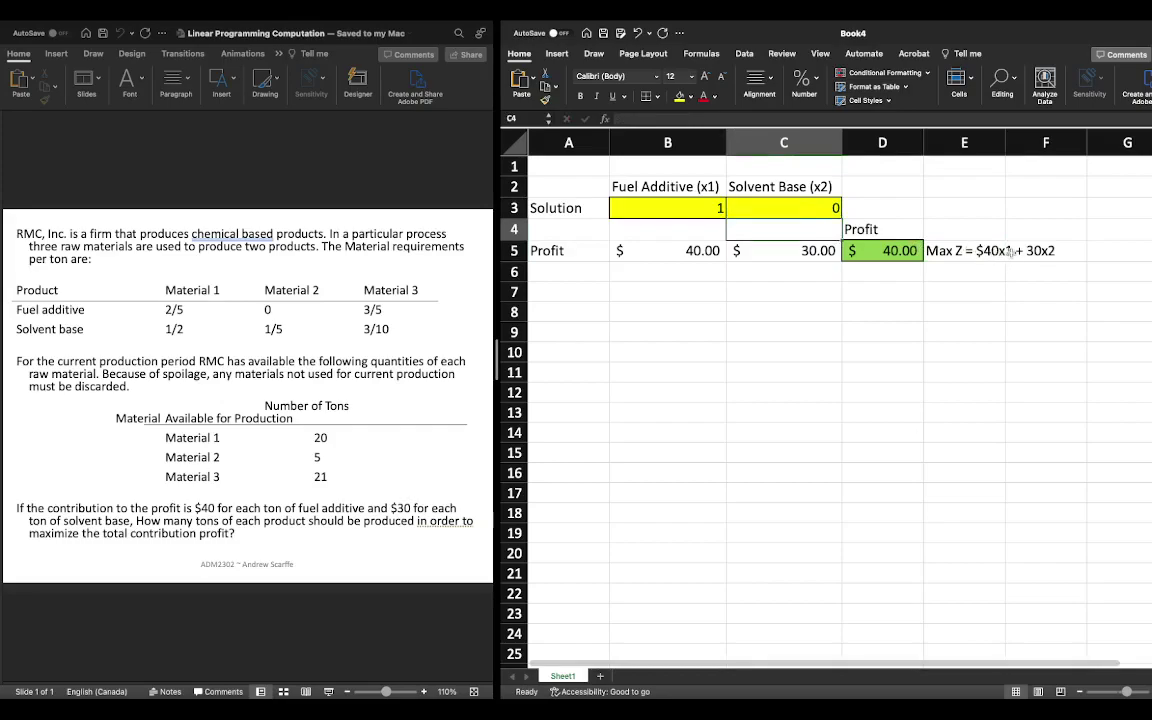
Set the solvent base quantity in C3 to 1 to test the combined profit of one ton of each product
{"action": "left_click", "coordinate": [800, 208]}
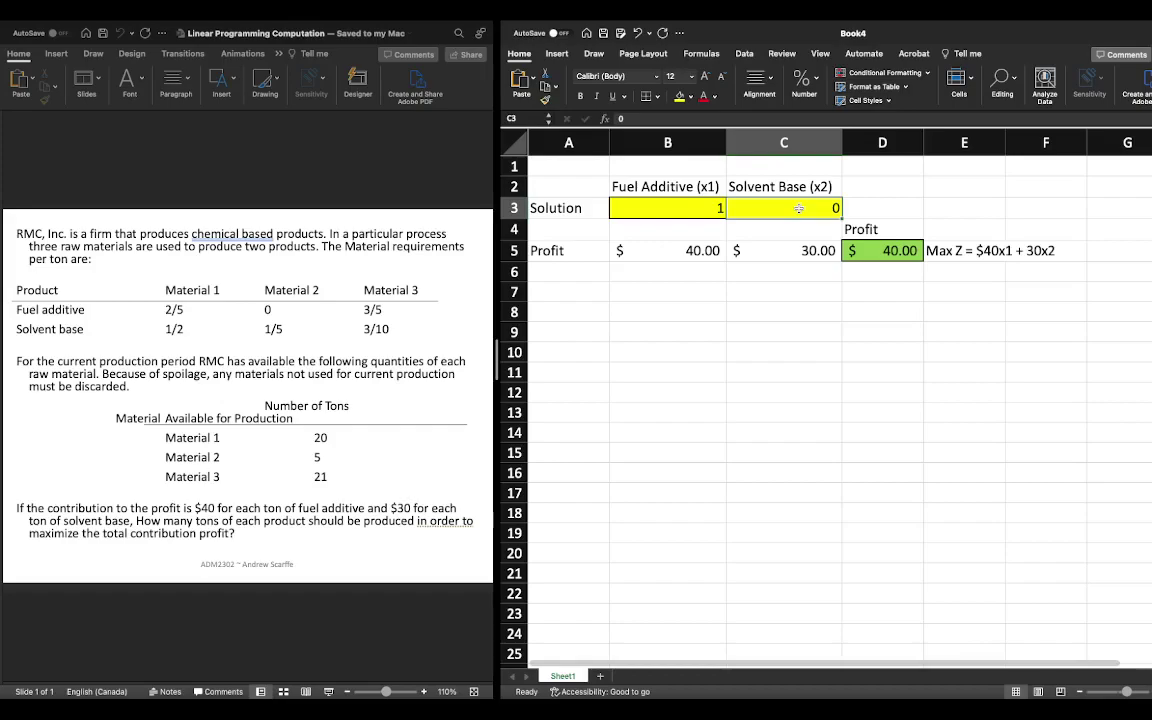
{"action": "type", "text": "1"}
{"action": "key", "text": "Return"}
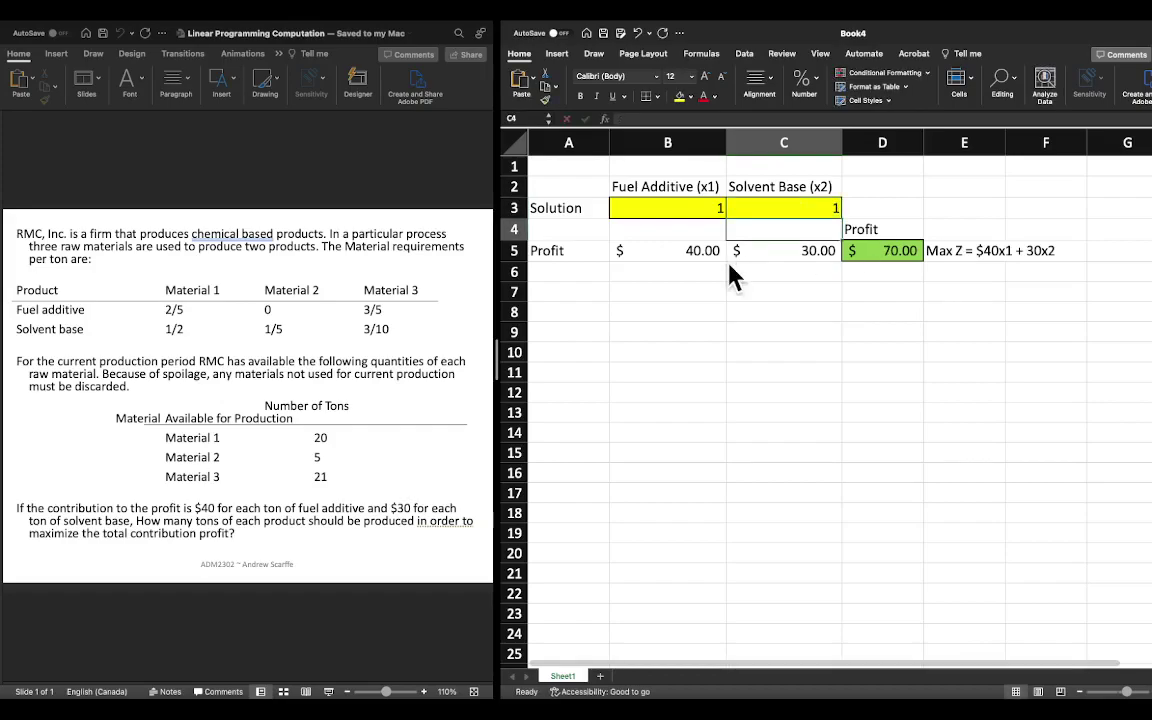
Set both solution quantities, C3 and B3, to 0
{"action": "left_click", "coordinate": [802, 209]}
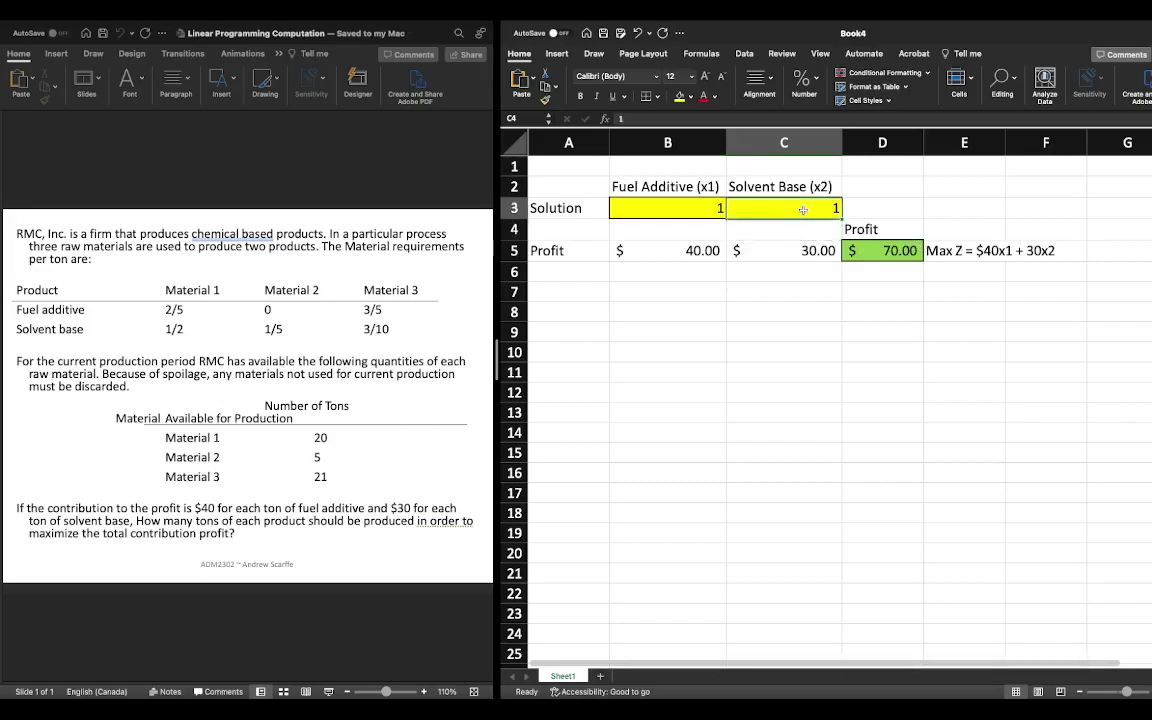
{"action": "key", "text": "Delete"}
{"action": "type", "text": "0"}
{"action": "key", "text": "Left"}
{"action": "key", "text": "Delete"}
{"action": "type", "text": "0"}
{"action": "key", "text": "Return"}
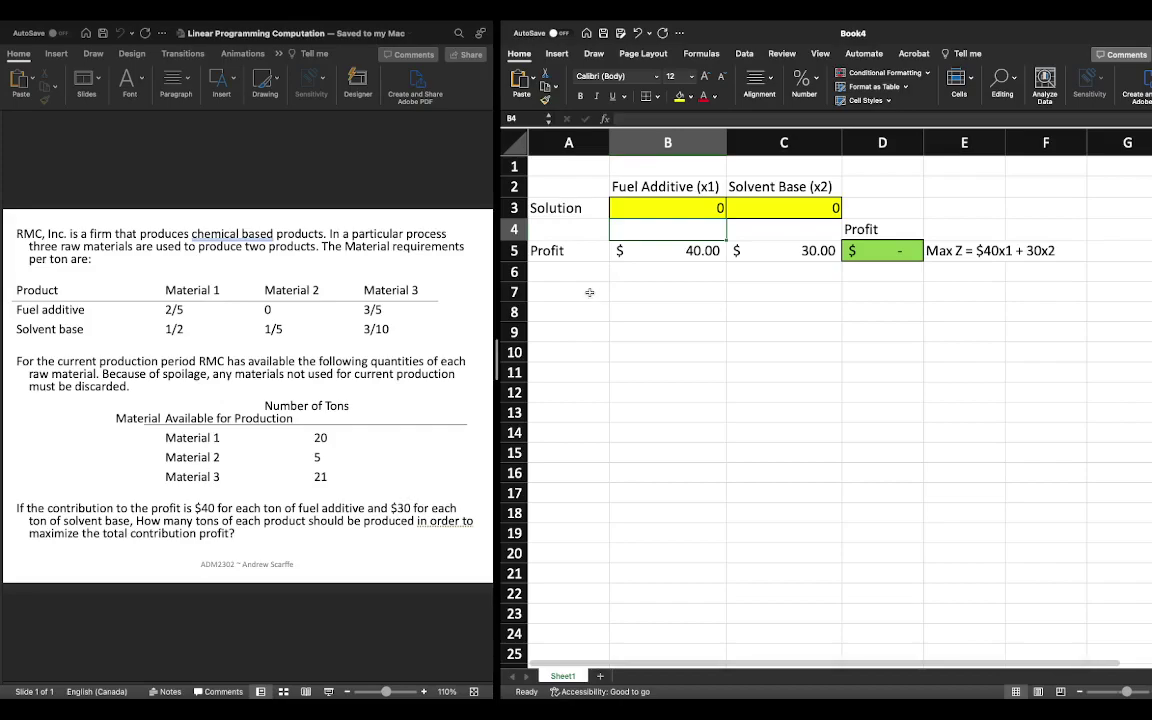
Enter the heading "Constraints" in A7, below the profit row
{"action": "left_click", "coordinate": [589, 292]}
{"action": "type", "text": "Constraints"}
{"action": "key", "text": "Return"}
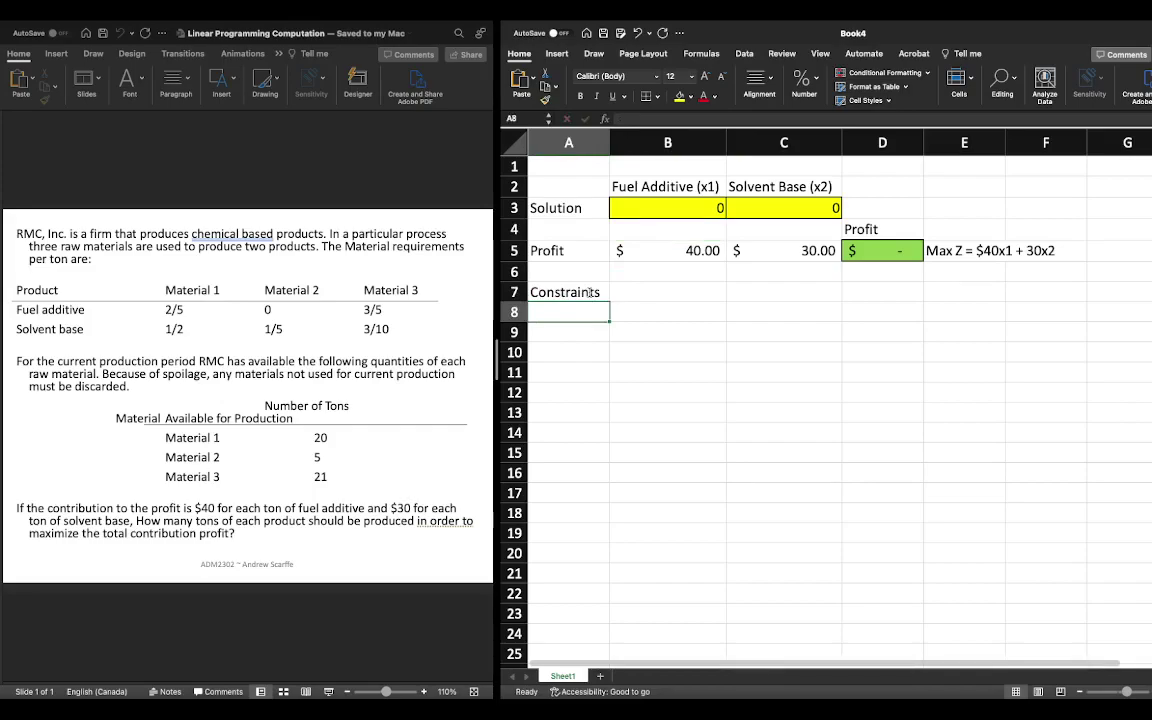
Label the constraint rows "Material 1", "Material 2" and "Material 3" in A8:A10
{"action": "type", "text": "Material"}
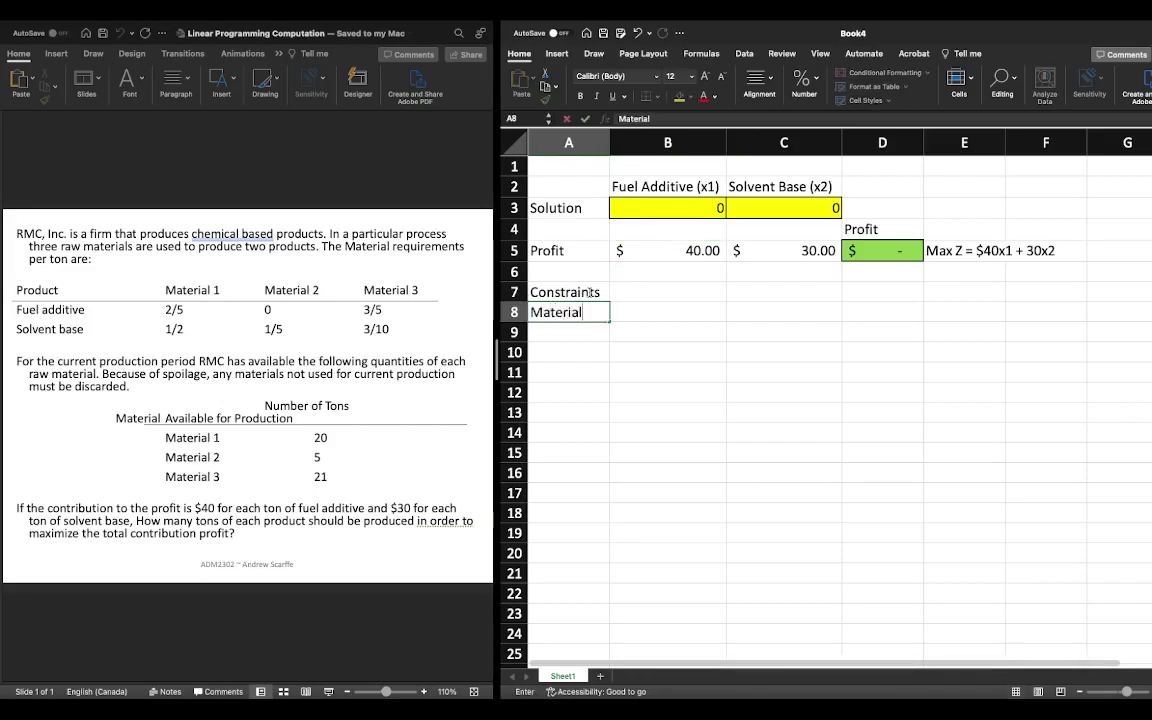
{"action": "key", "text": "Return"}
{"action": "left_click", "coordinate": [545, 312]}
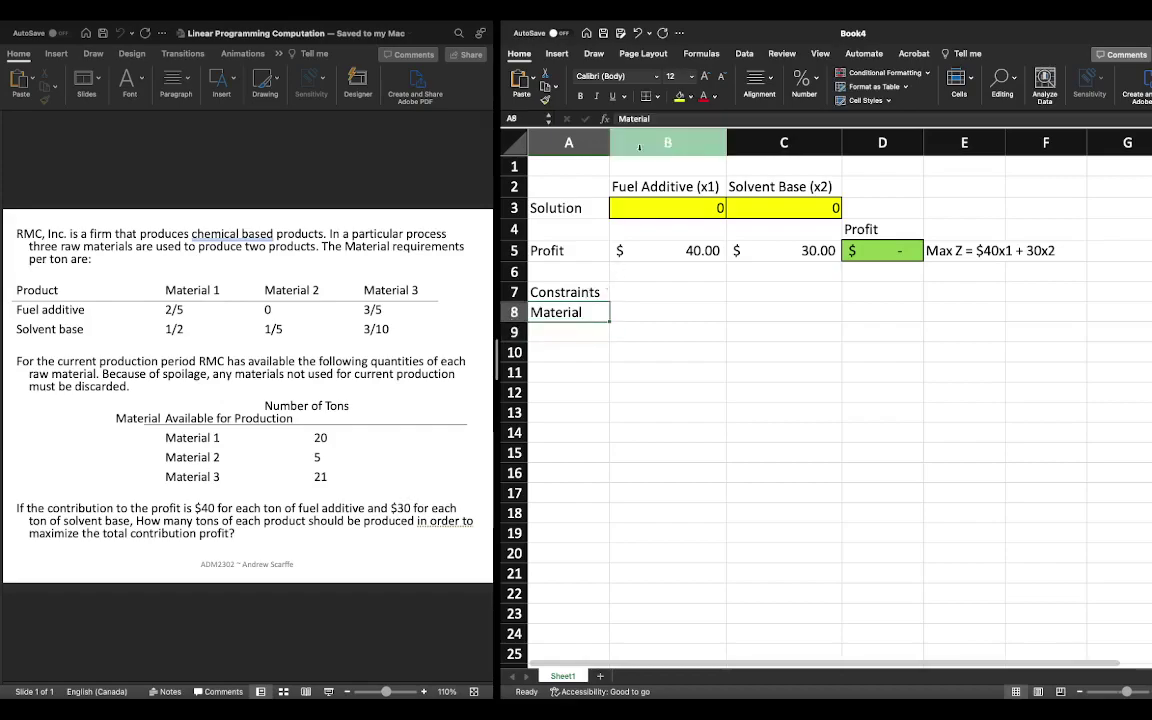
{"action": "left_click", "coordinate": [662, 118]}
{"action": "type", "text": "1"}
{"action": "key", "text": "Return"}
{"action": "type", "text": "Material 2"}
{"action": "key", "text": "Return"}
{"action": "type", "text": "Mate"}
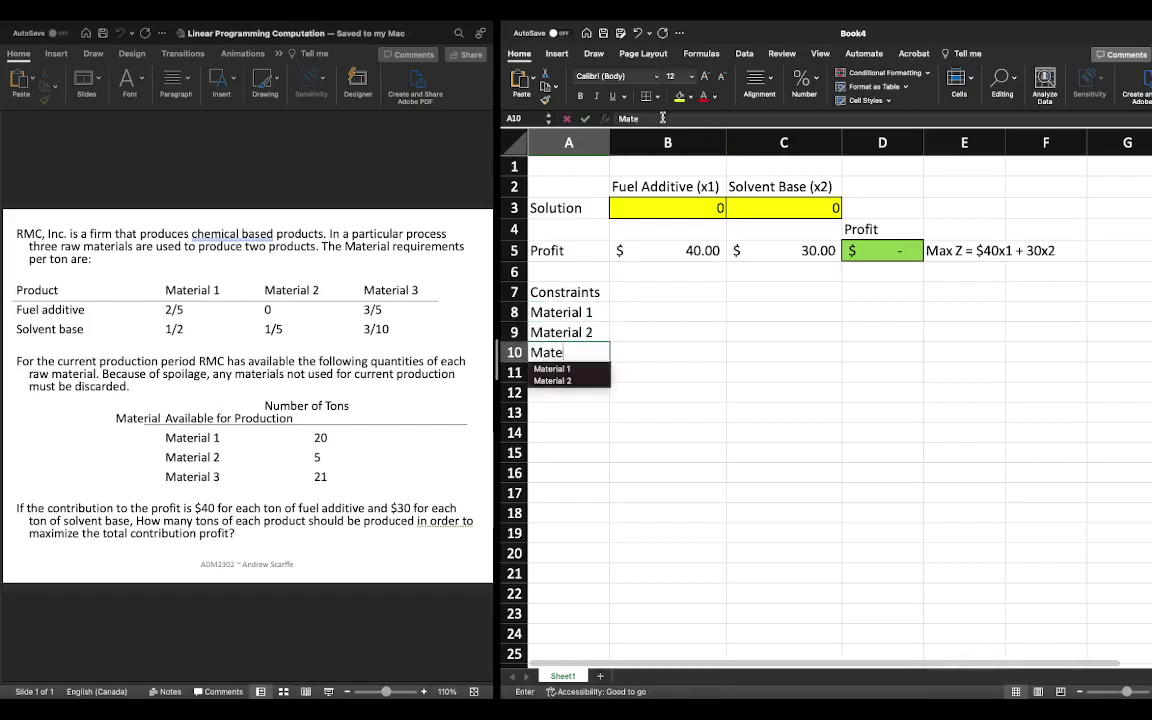
{"action": "type", "text": "rial 3"}
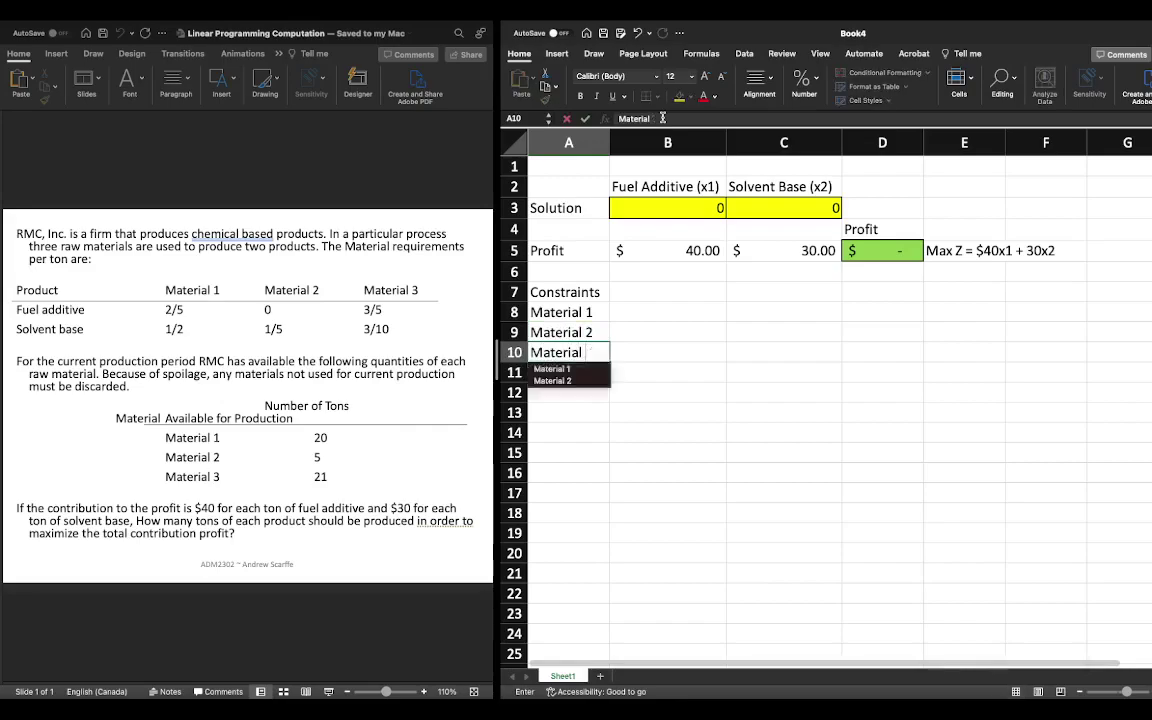
{"action": "key", "text": "Return"}
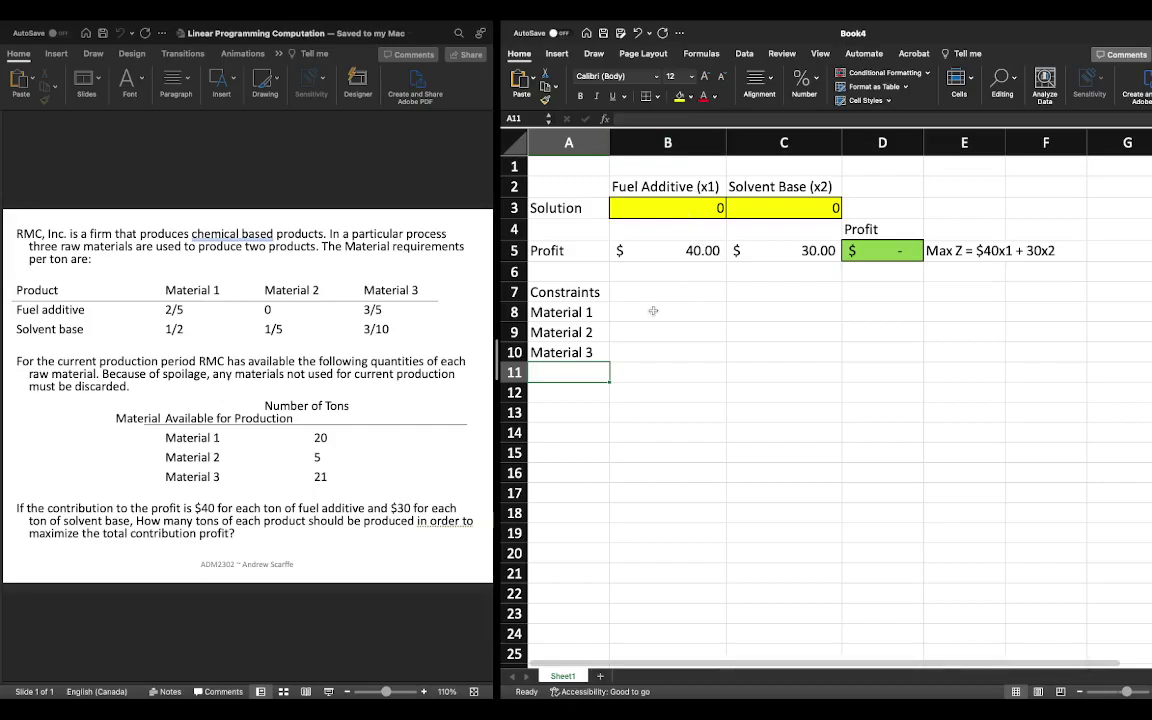
Enter the Material 1 requirements per ton: =2/5 for fuel additive in B8 and =1/2 for solvent base in C8
{"action": "left_click", "coordinate": [653, 311]}
{"action": "type", "text": "=2/5"}
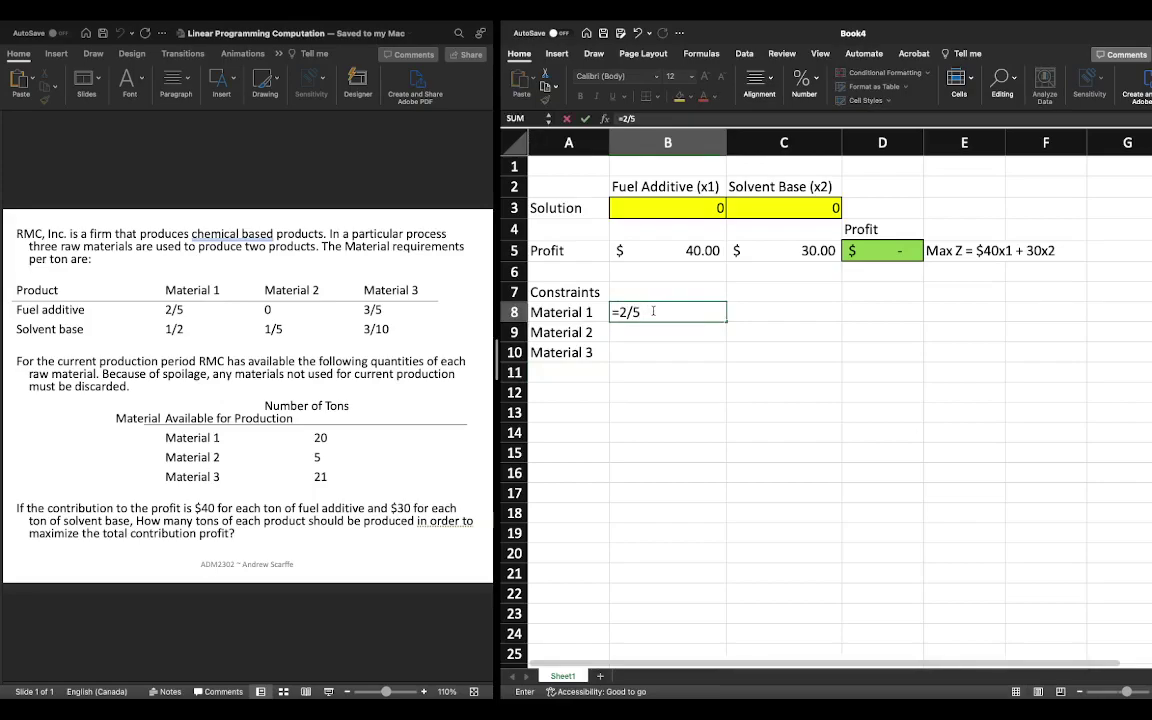
{"action": "key", "text": "Tab"}
{"action": "type", "text": "=1"}
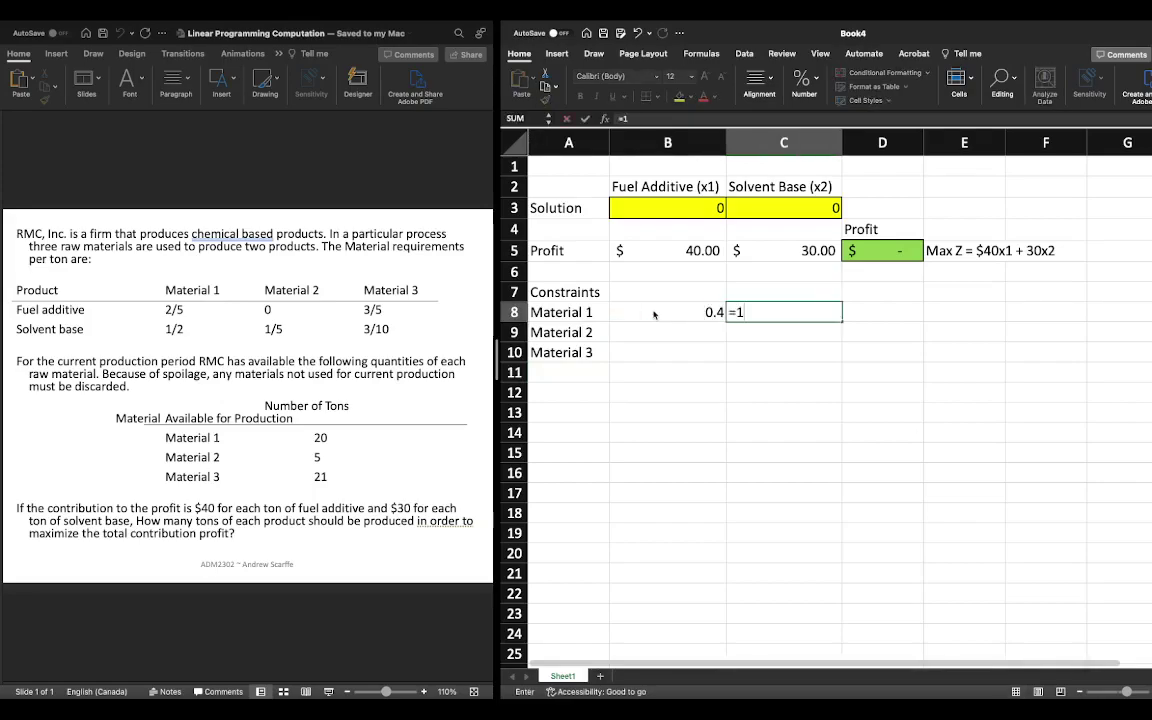
{"action": "type", "text": "/2"}
{"action": "key", "text": "Return"}
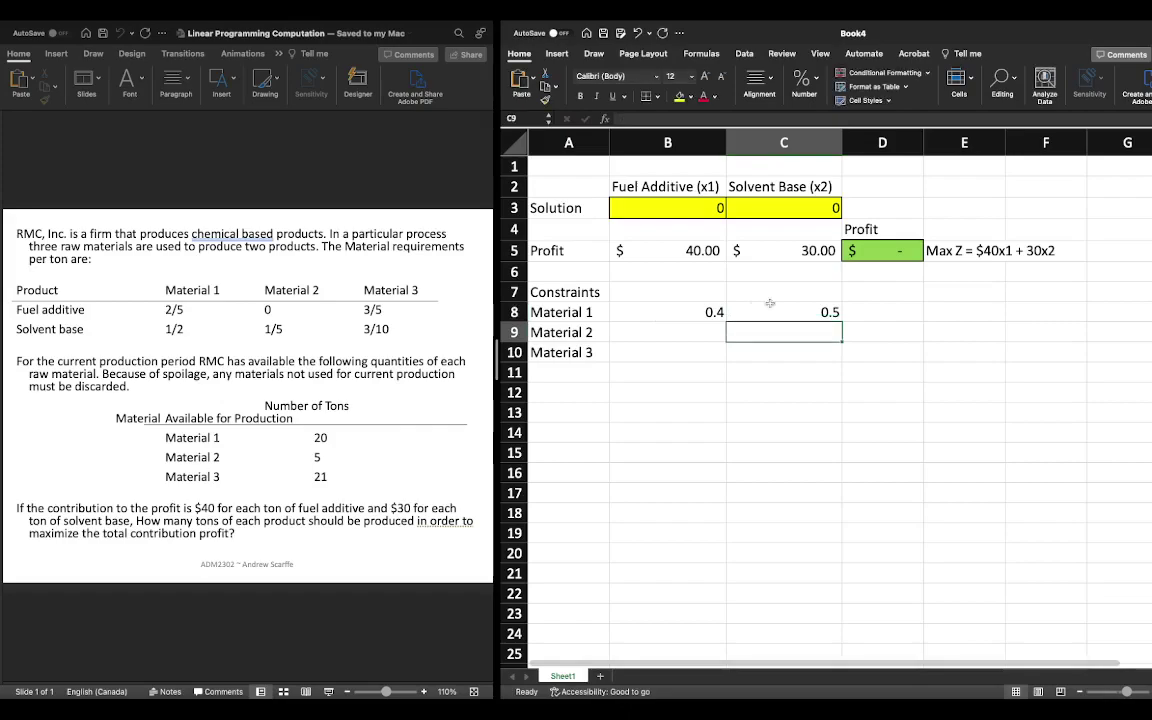
Enter the Material 1 limit as "<=20" in E8
{"action": "left_click", "coordinate": [972, 315]}
{"action": "type", "text": "<=20"}
{"action": "key", "text": "Tab"}
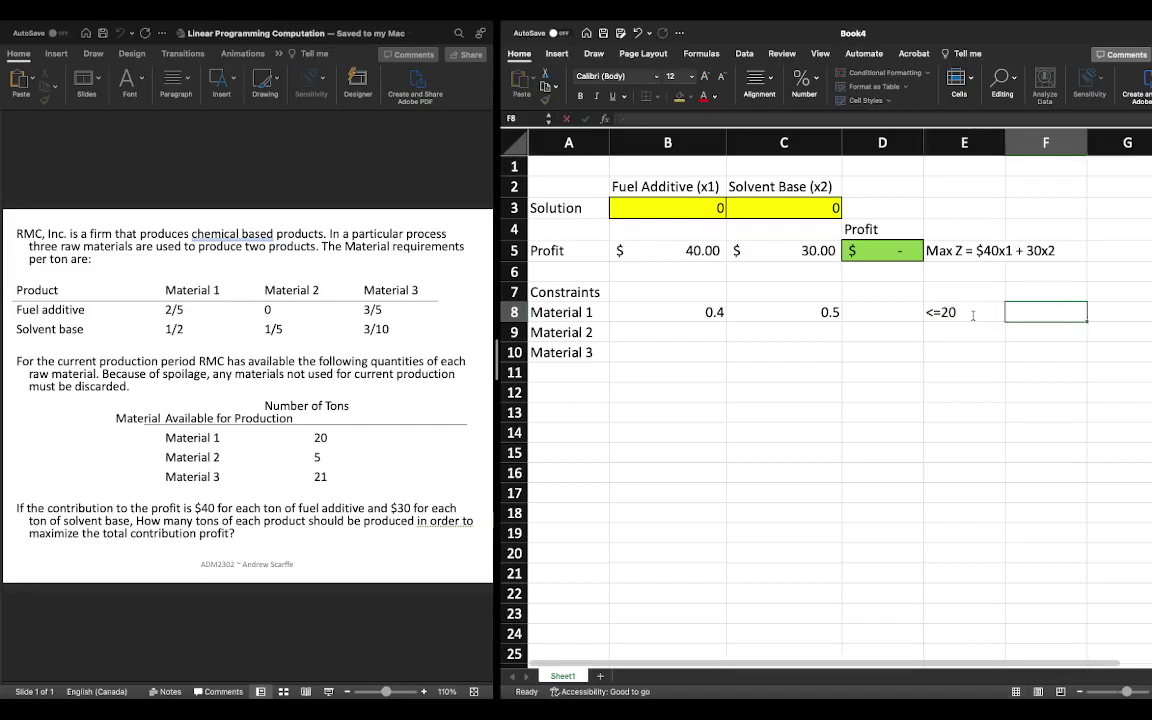
Add the column headings "LHS" in D7 and "RHS" in F7 for the constraints
{"action": "left_click", "coordinate": [883, 284]}
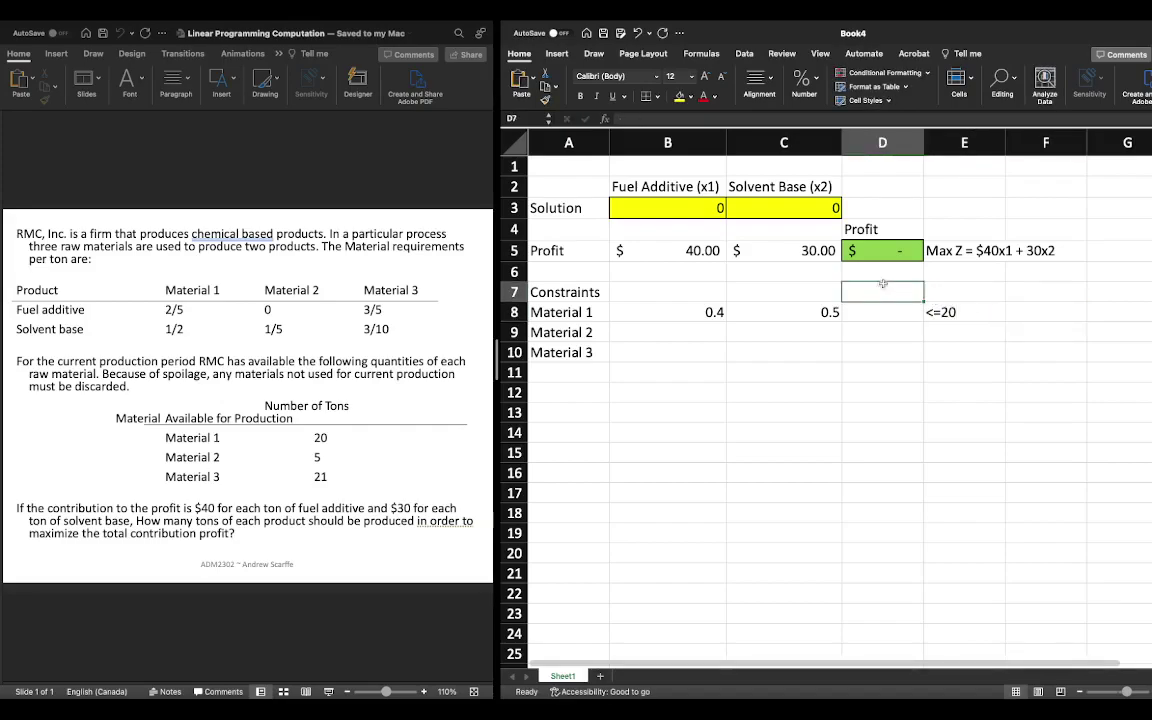
{"action": "type", "text": "LHS"}
{"action": "key", "text": "Tab"}
{"action": "key", "text": "Tab"}
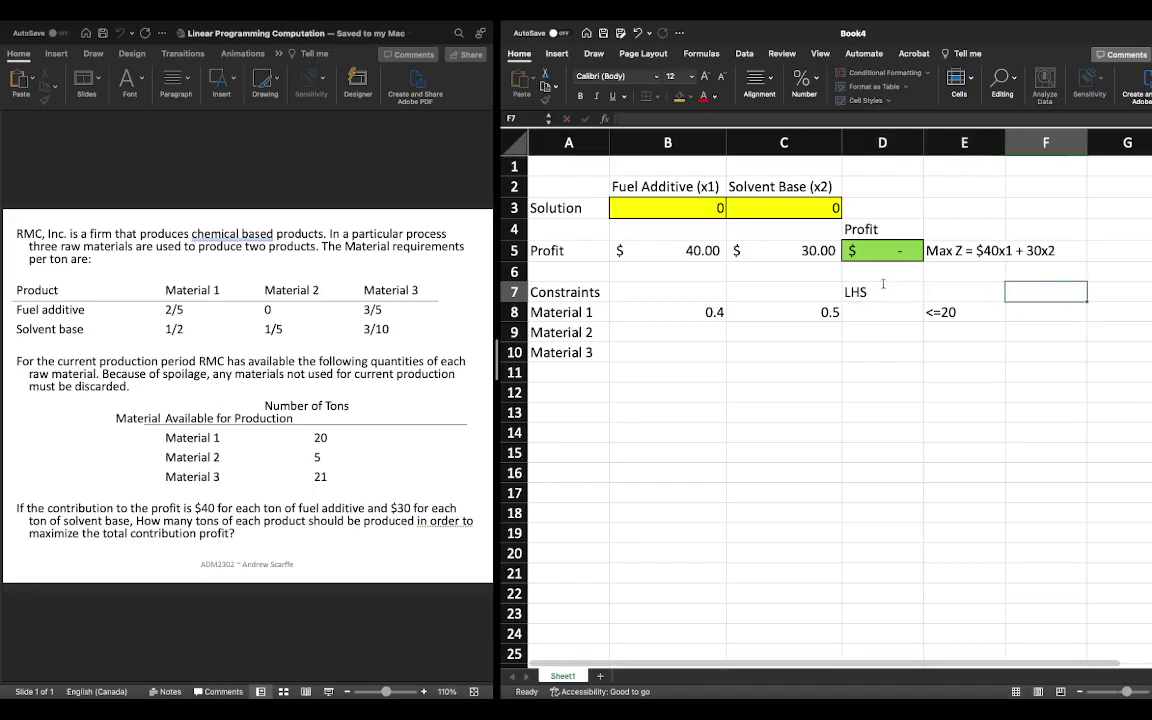
{"action": "type", "text": "RHS"}
{"action": "key", "text": "Return"}
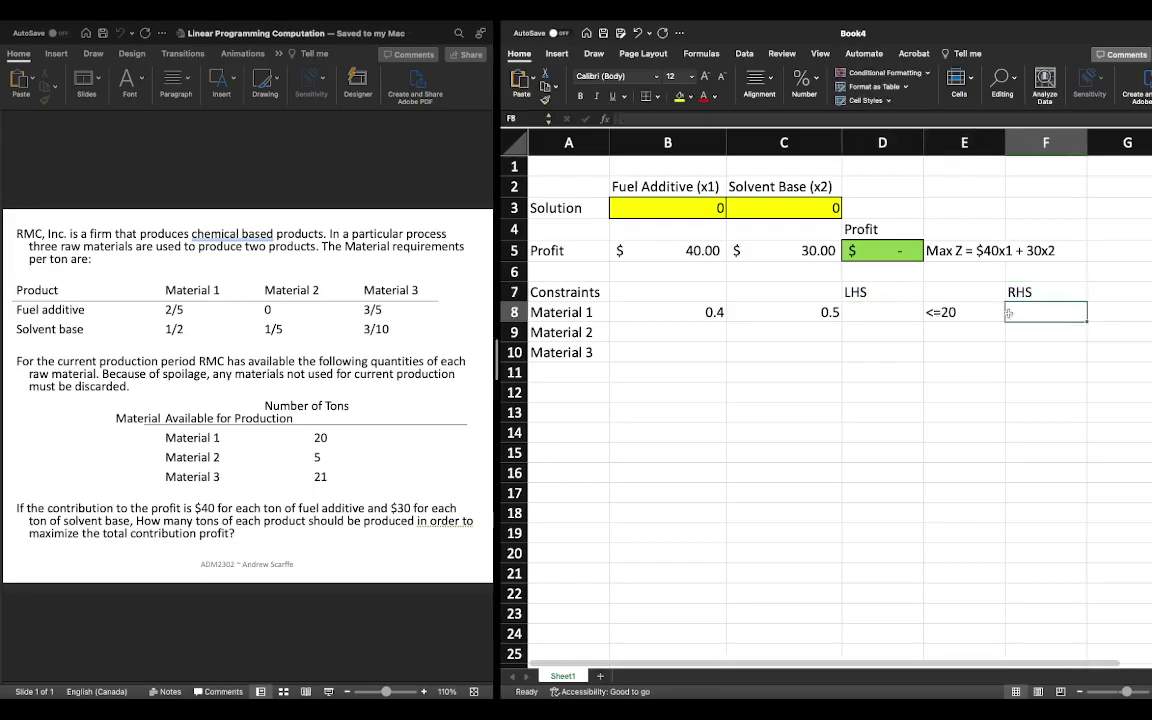
Shorten the E8 entry to "<=" and put the Material 1 limit of 20 in F8
{"action": "left_click", "coordinate": [946, 312]}
{"action": "double_click", "coordinate": [946, 312]}
{"action": "key", "text": "BackSpace"}
{"action": "key", "text": "BackSpace"}
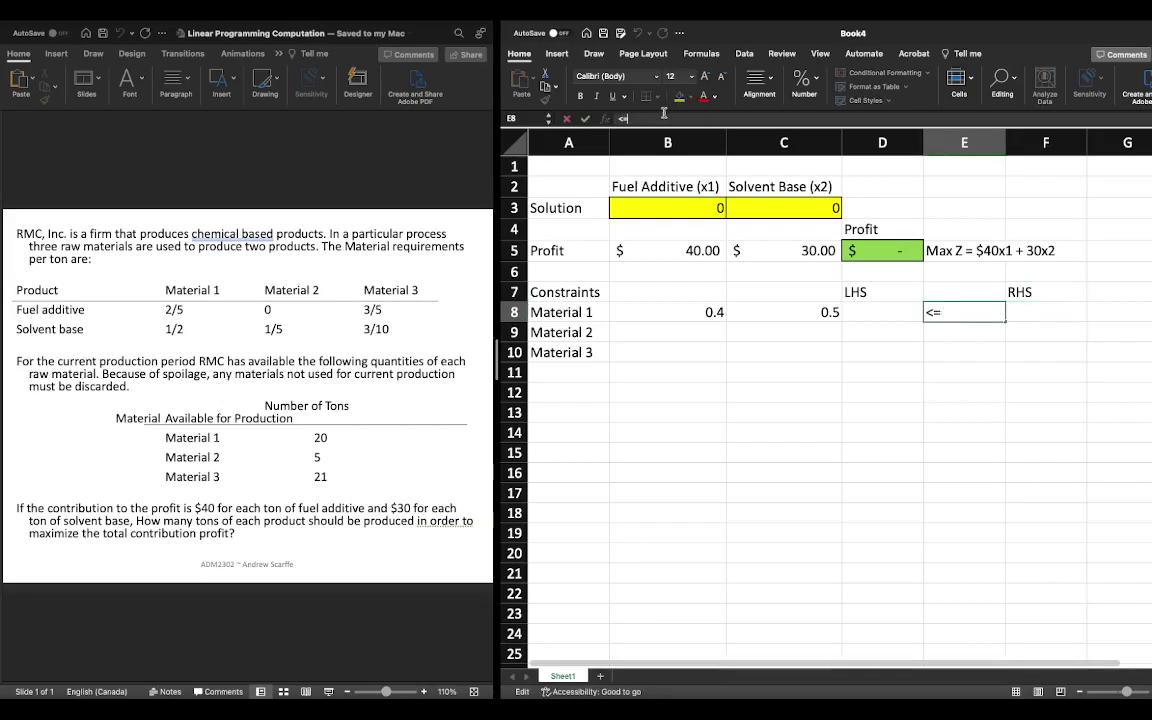
{"action": "key", "text": "Return"}
{"action": "left_click", "coordinate": [1036, 310]}
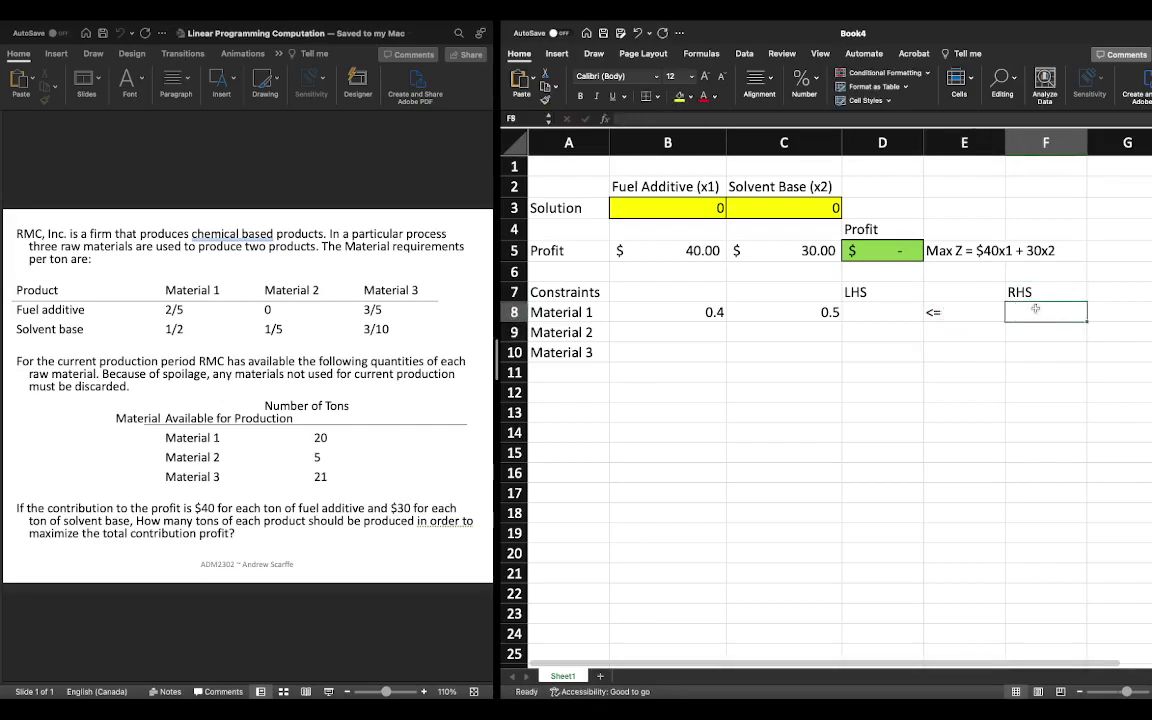
{"action": "type", "text": "20"}
{"action": "key", "text": "Return"}
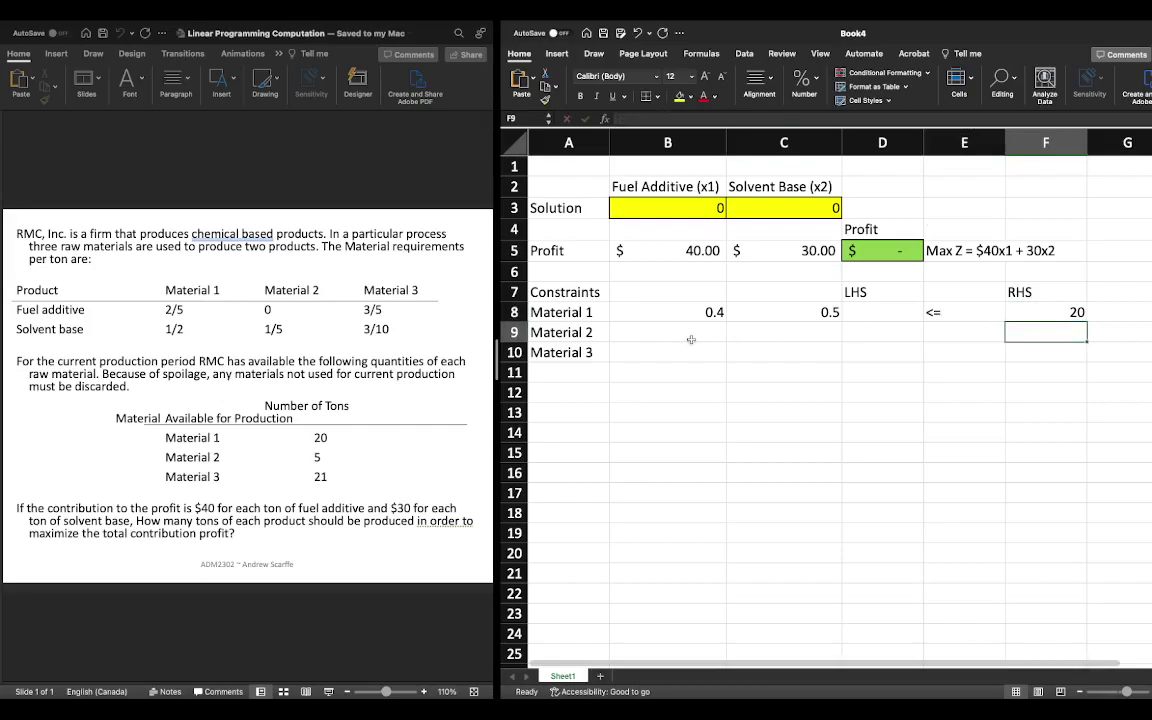
{"action": "left_click", "coordinate": [614, 335]}
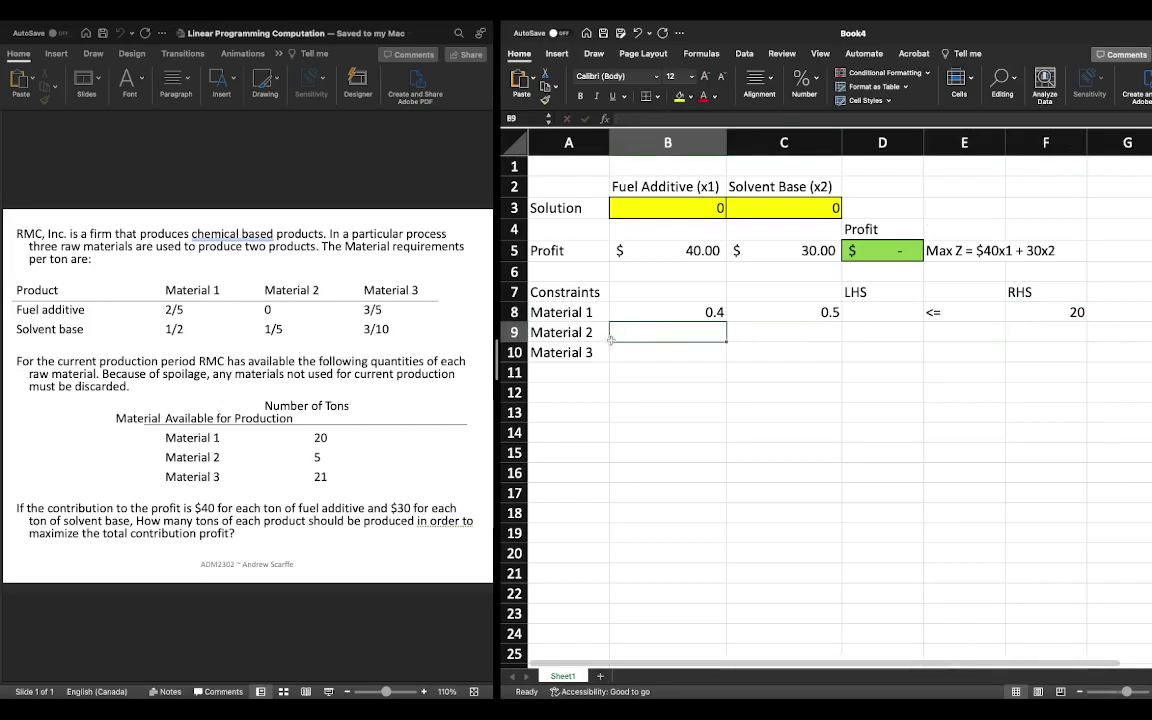
{"action": "type", "text": "0"}
{"action": "key", "text": "Tab"}
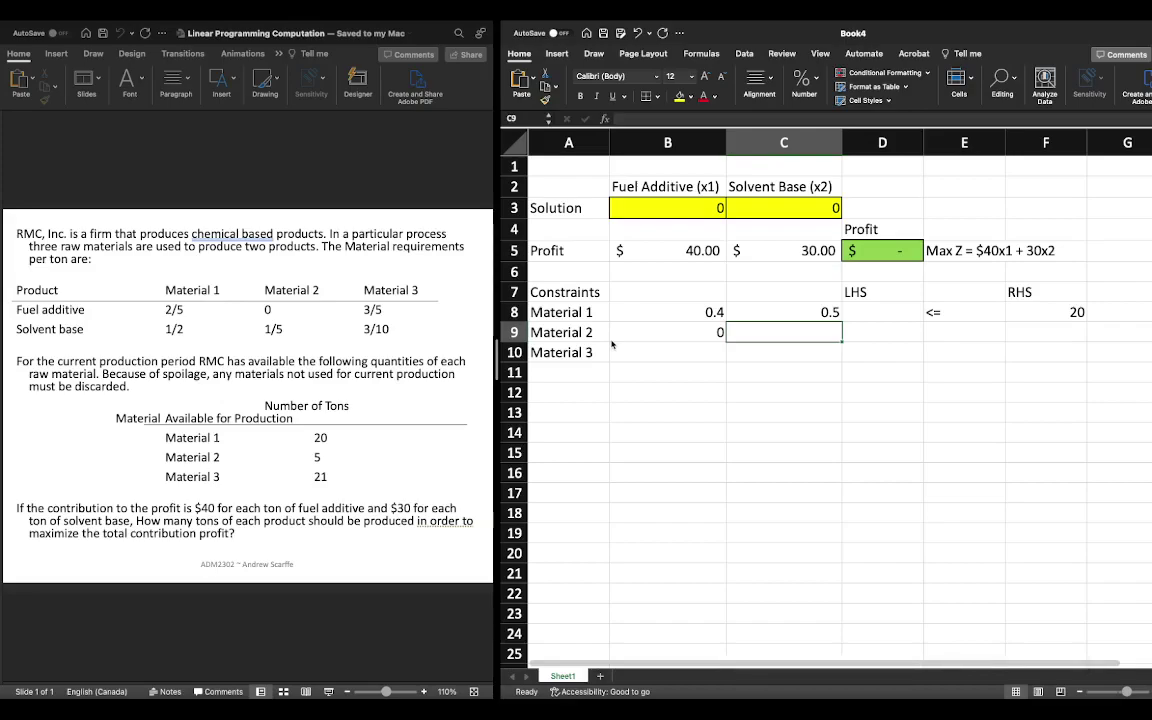
{"action": "key", "text": "super+z"}
Complete the Material 2 constraint with =1/5 for solvent base in C9, "<=" in E9 and the limit 5 in F9
{"action": "type", "text": "=1/5"}
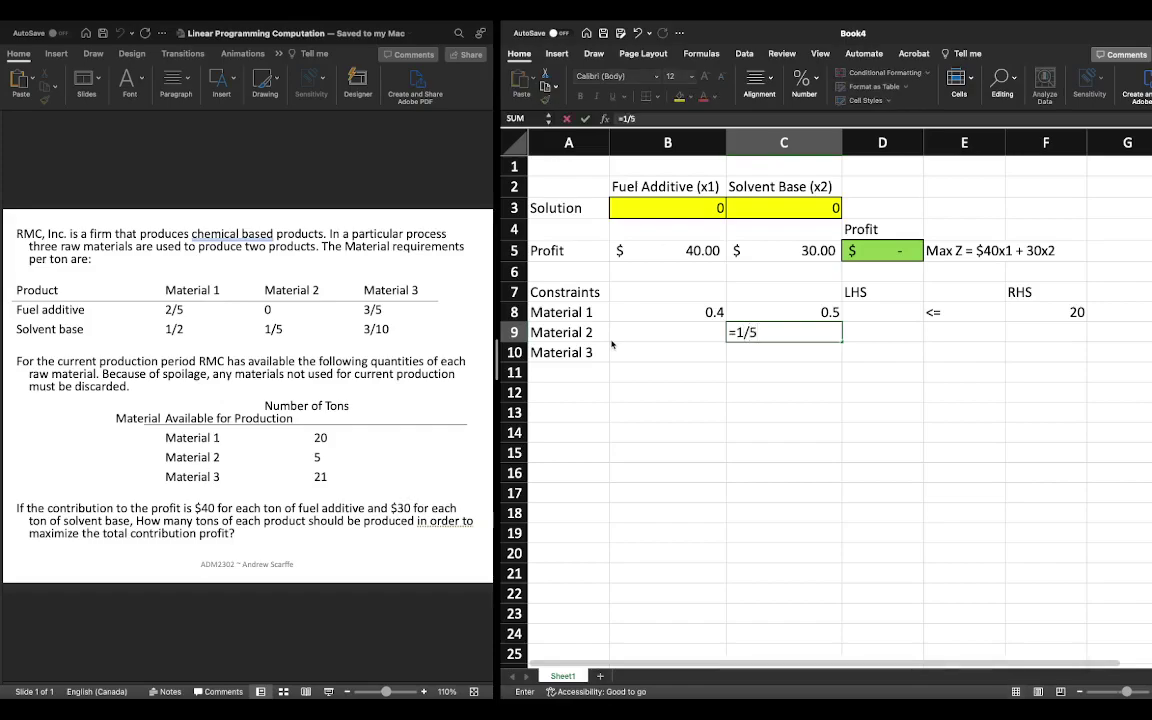
{"action": "key", "text": "Return"}
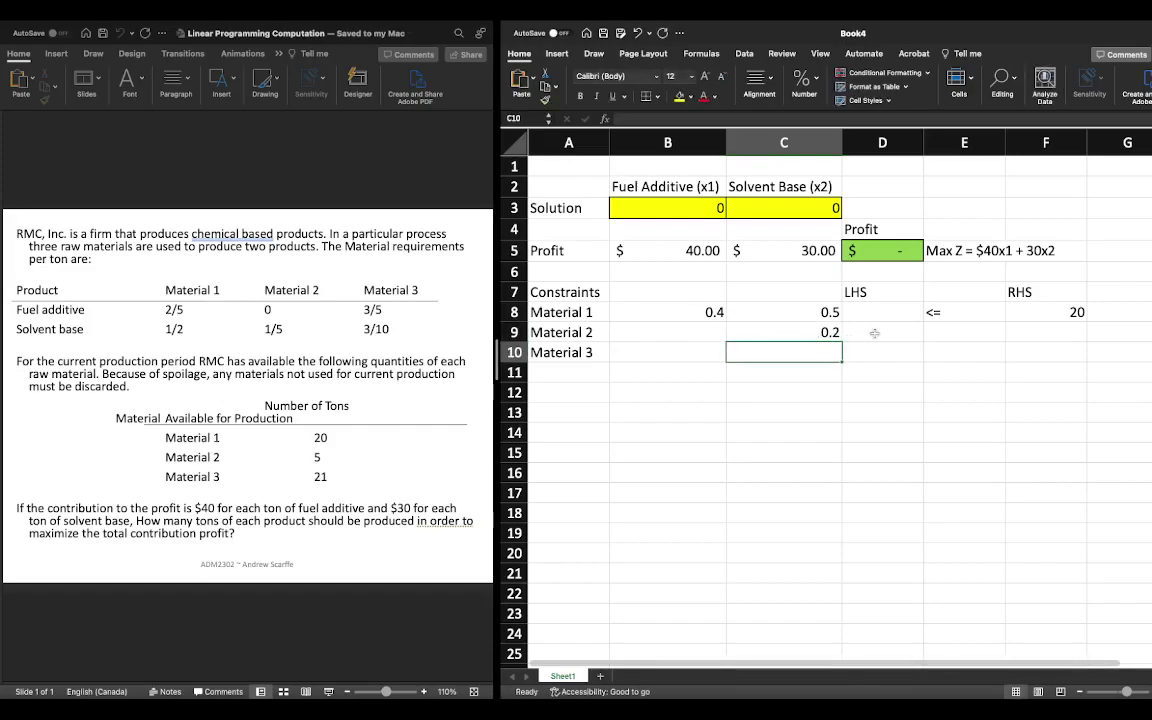
{"action": "left_click", "coordinate": [979, 337]}
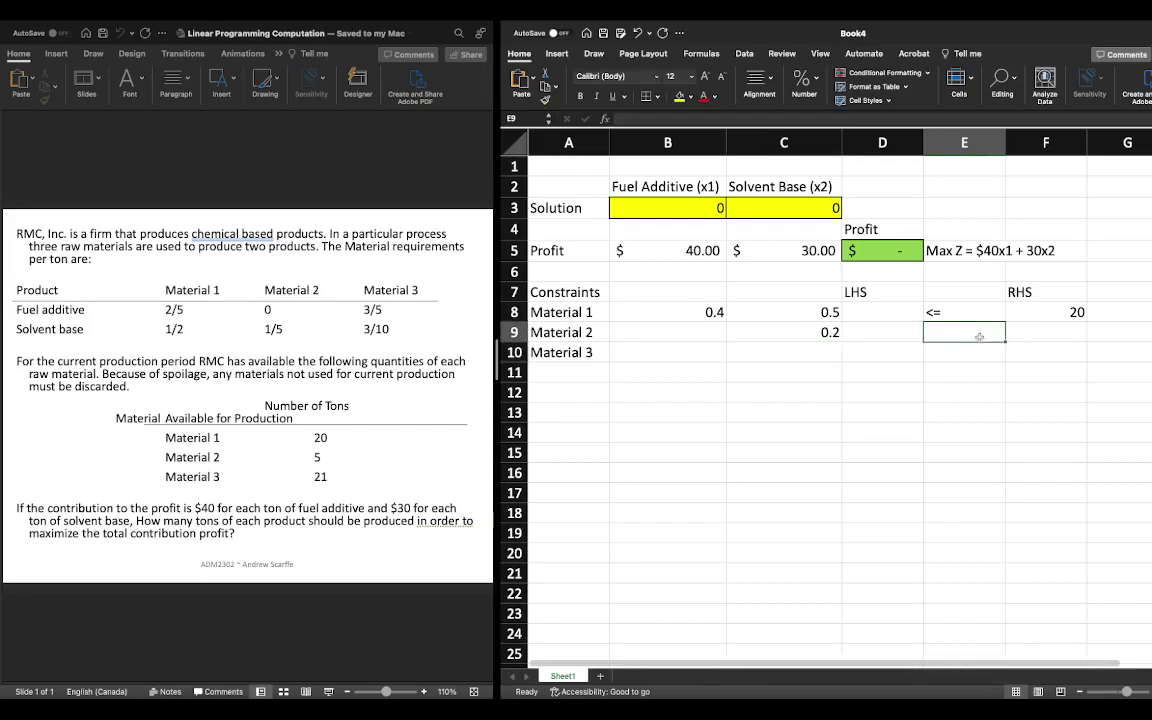
{"action": "type", "text": "<="}
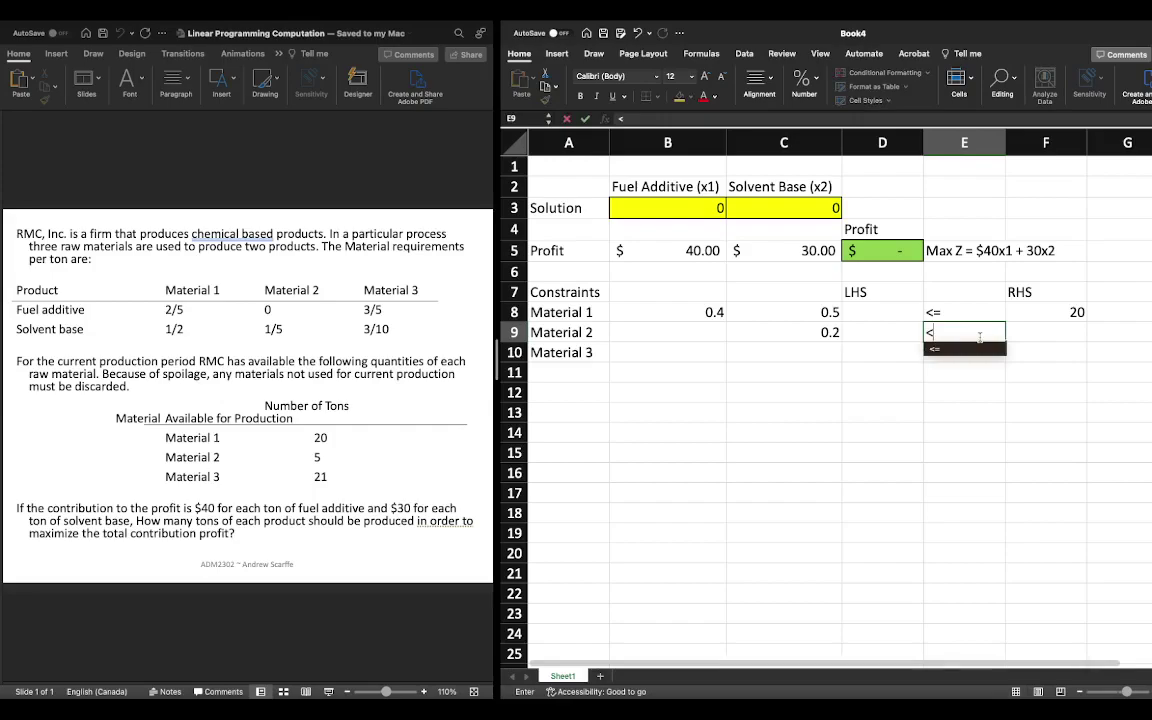
{"action": "key", "text": "Tab"}
{"action": "type", "text": "5"}
{"action": "key", "text": "Return"}
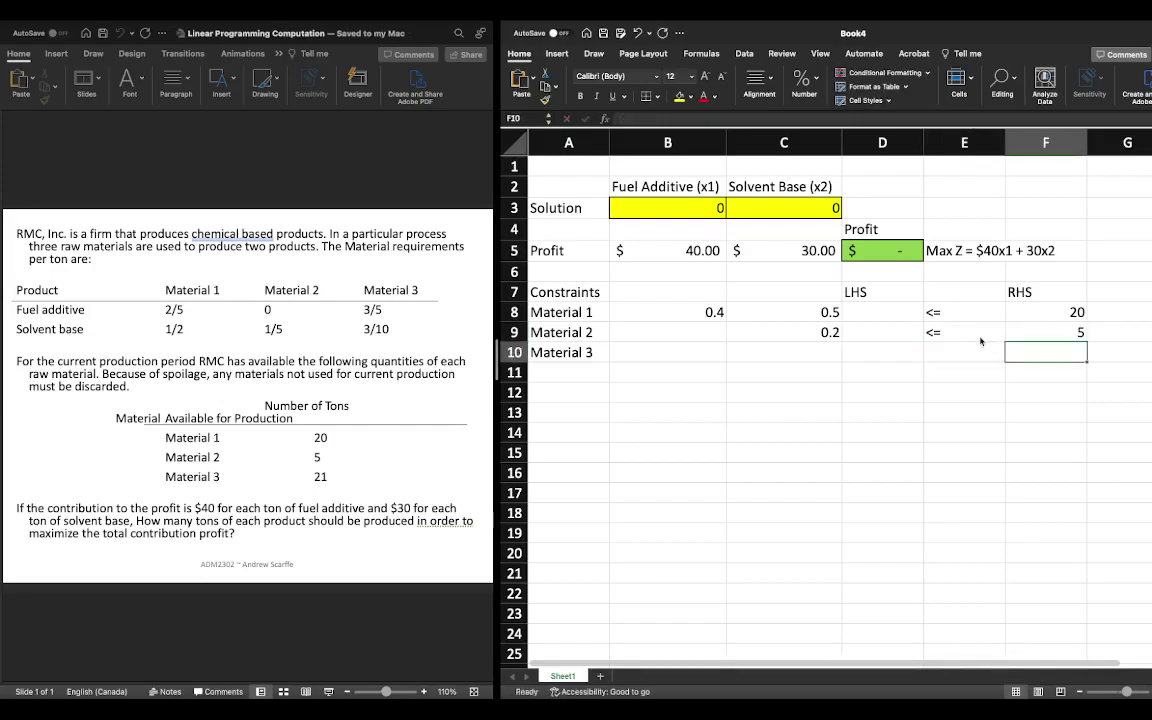
Enter the Material 3 requirements per ton: =3/5 for fuel additive in B10 and =3/10 for solvent base in C10
{"action": "left_click", "coordinate": [693, 356]}
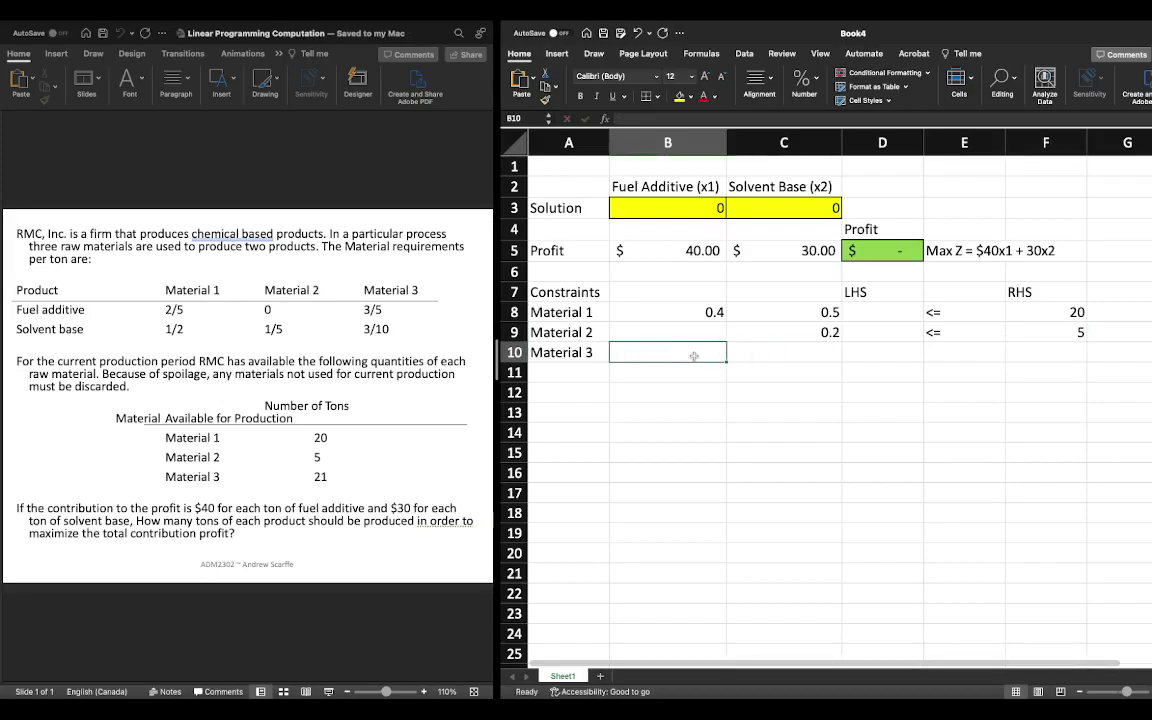
{"action": "type", "text": "=3/5"}
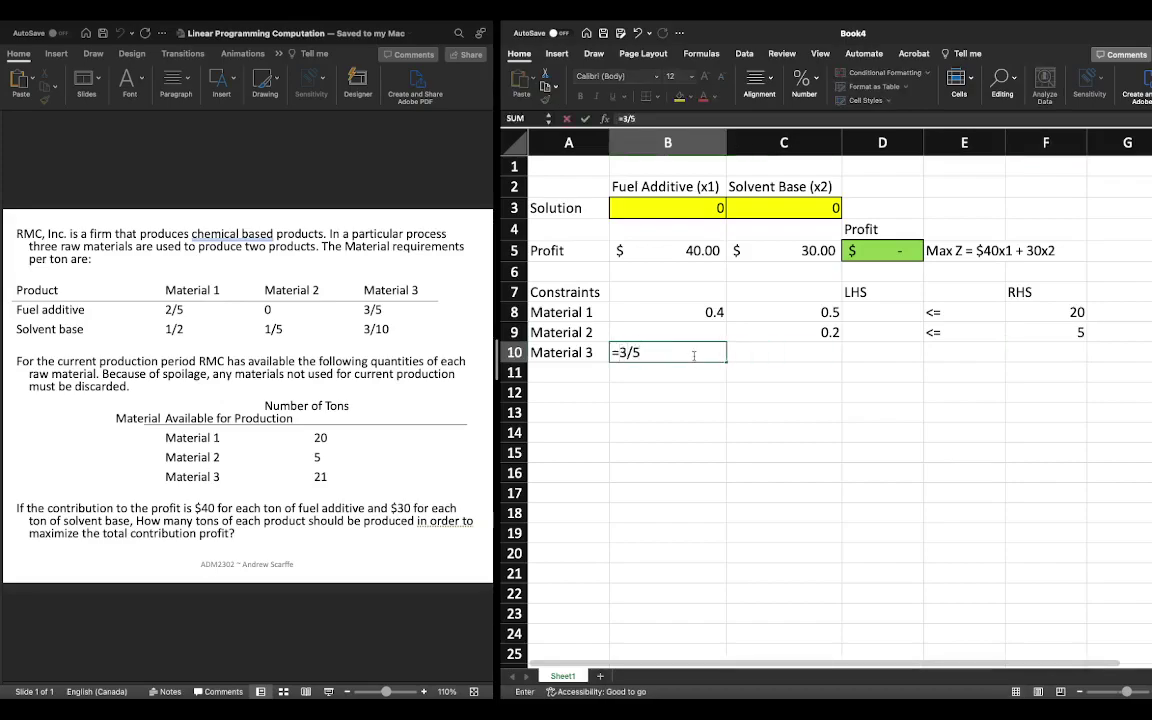
{"action": "key", "text": "Return"}
{"action": "key", "text": "Up"}
{"action": "key", "text": "Right"}
{"action": "type", "text": "=3/10"}
{"action": "key", "text": "Return"}
Add "<=" in E10 and the Material 3 limit of 21 in F10
{"action": "key", "text": "Up"}
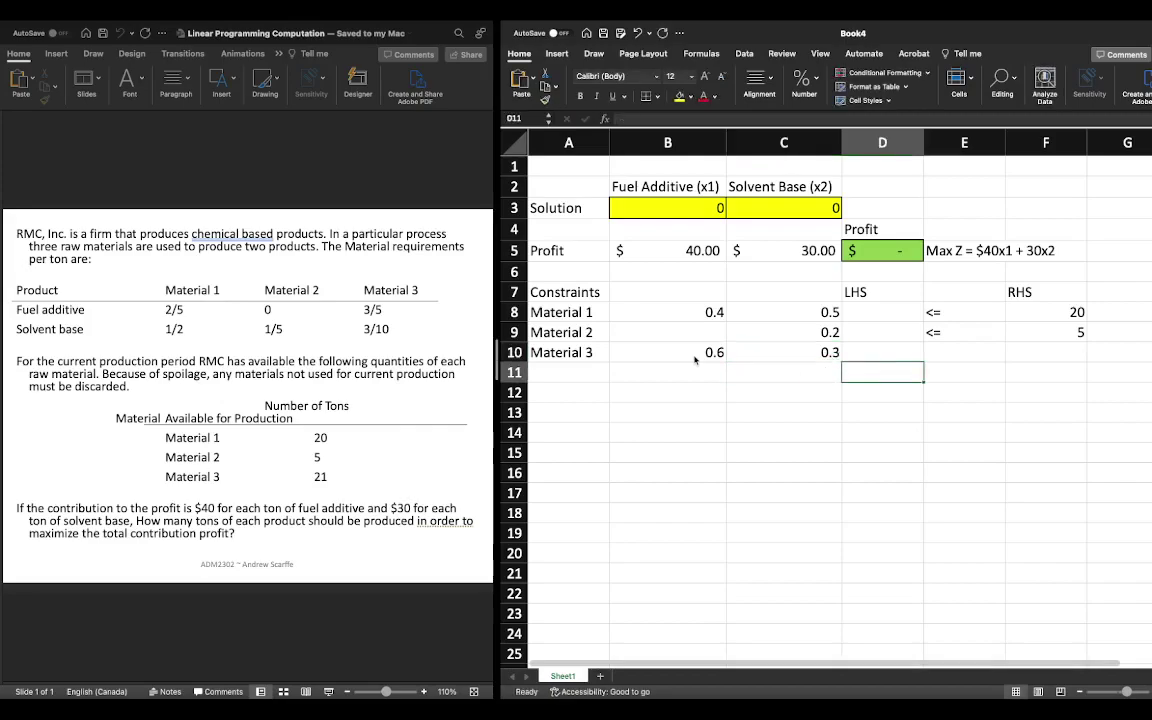
{"action": "key", "text": "Right"}
{"action": "key", "text": "Right"}
{"action": "type", "text": "<="}
{"action": "key", "text": "Tab"}
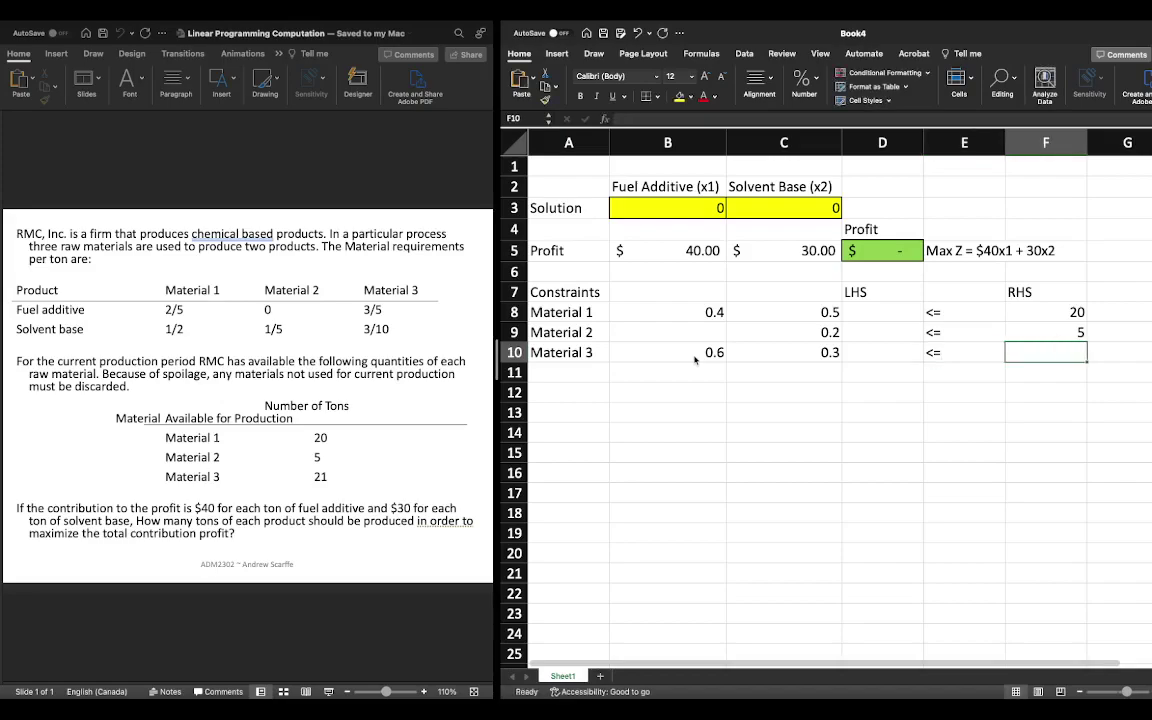
{"action": "type", "text": "21"}
{"action": "key", "text": "Return"}
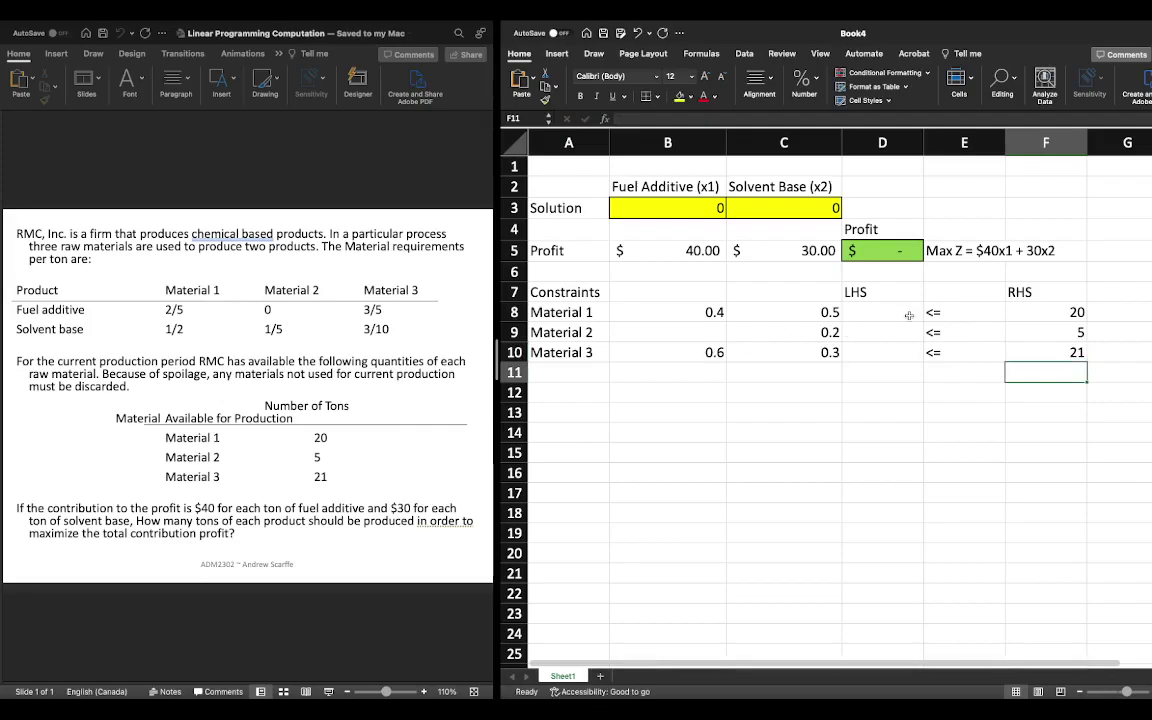
Fill the RHS cells F8:F10 with a red background
{"action": "left_click_drag", "start_coordinate": [1050, 312], "coordinate": [1040, 355]}
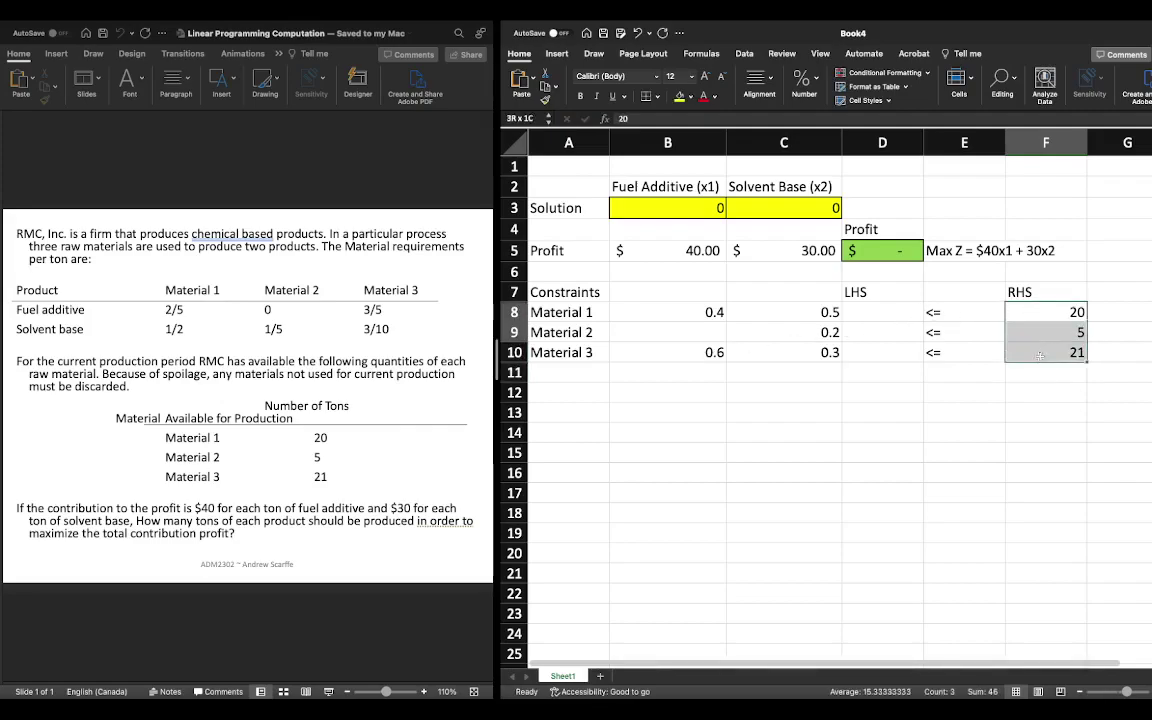
{"action": "right_click", "coordinate": [1040, 355]}
{"action": "left_click", "coordinate": [1075, 569]}
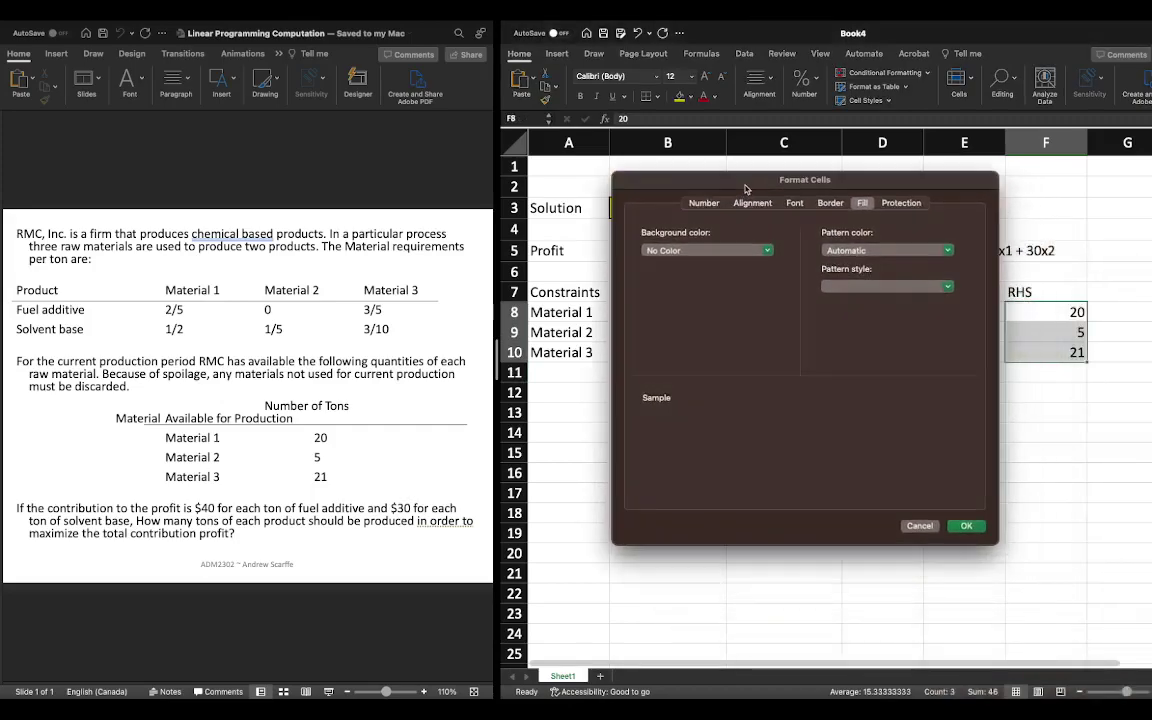
{"action": "left_click", "coordinate": [834, 203]}
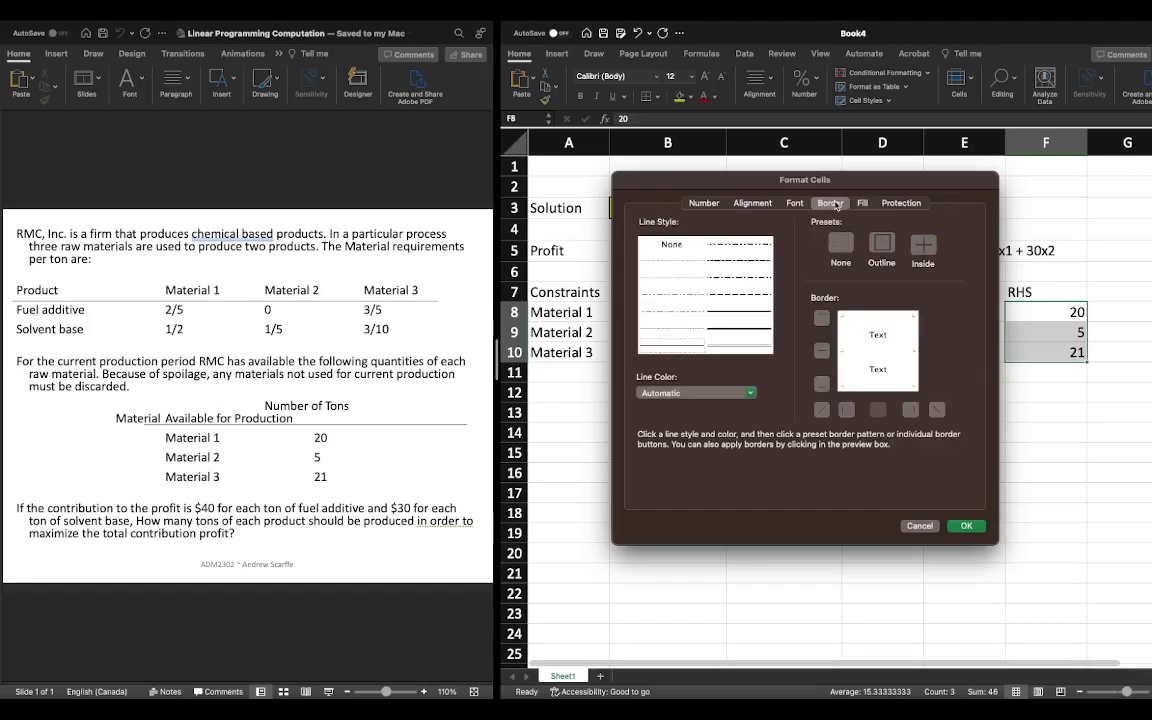
{"action": "left_click", "coordinate": [863, 203]}
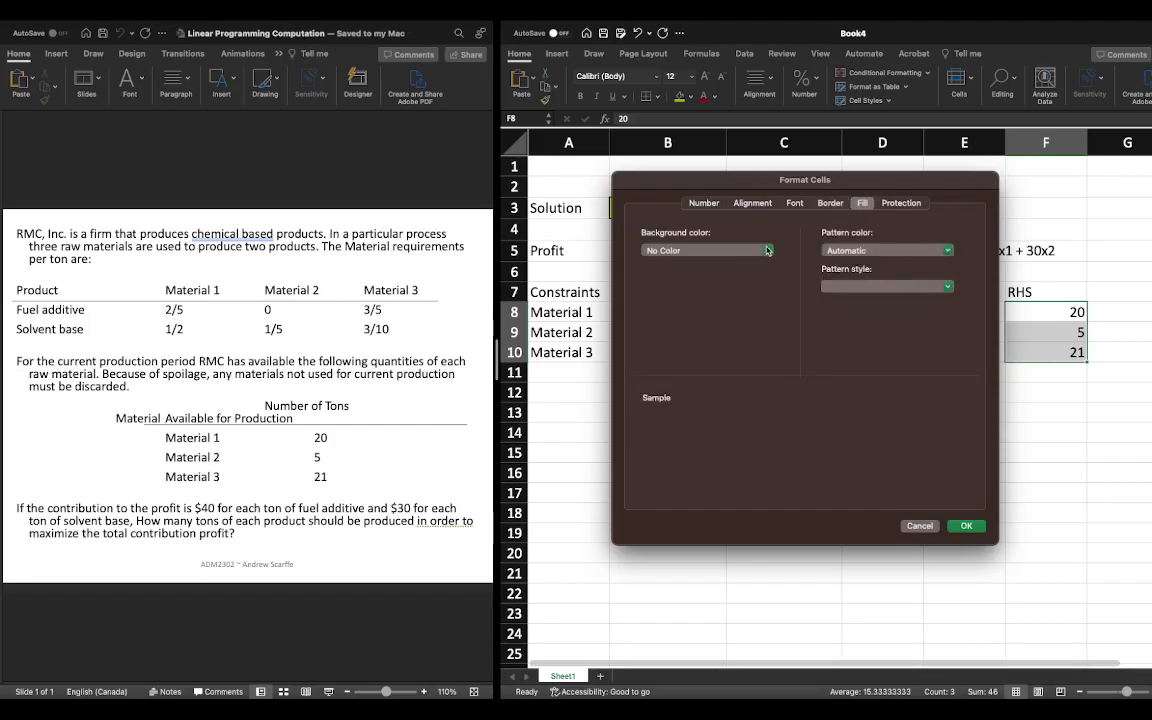
{"action": "left_click", "coordinate": [700, 250]}
{"action": "left_click", "coordinate": [665, 392]}
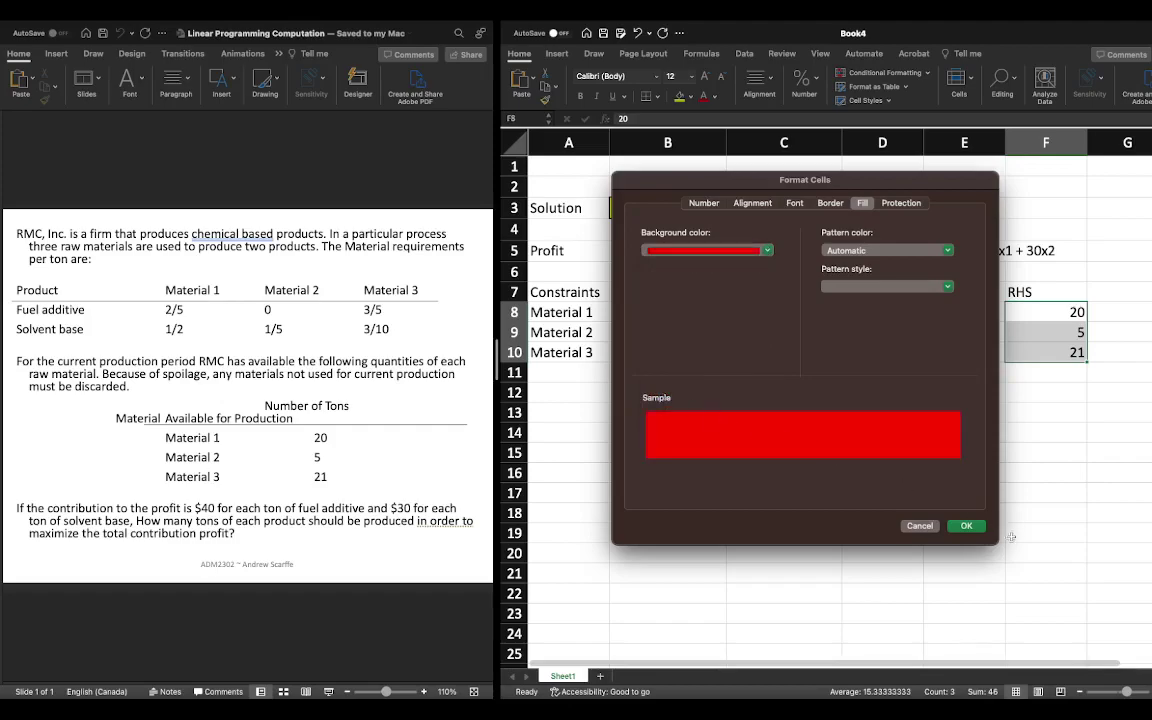
{"action": "left_click", "coordinate": [966, 526]}
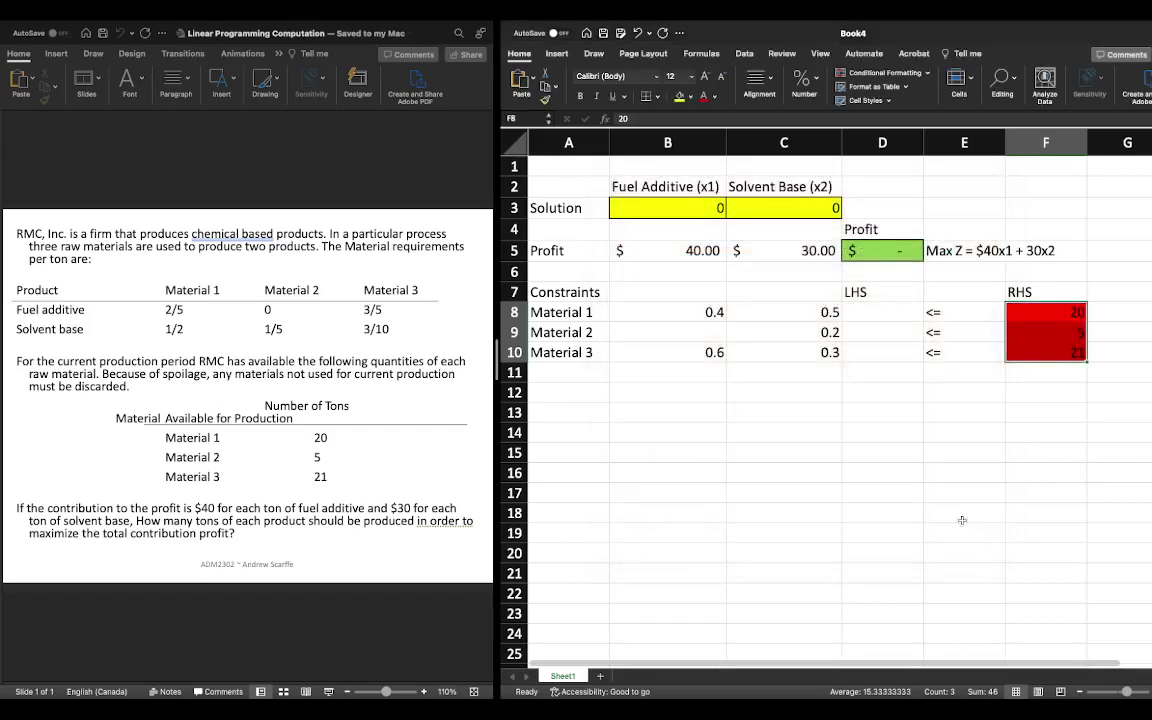
Fill the LHS cells D8:D10 with a light orange background
{"action": "left_click", "coordinate": [954, 401]}
{"action": "key", "text": "Right"}
{"action": "left_click_drag", "start_coordinate": [865, 312], "coordinate": [869, 352]}
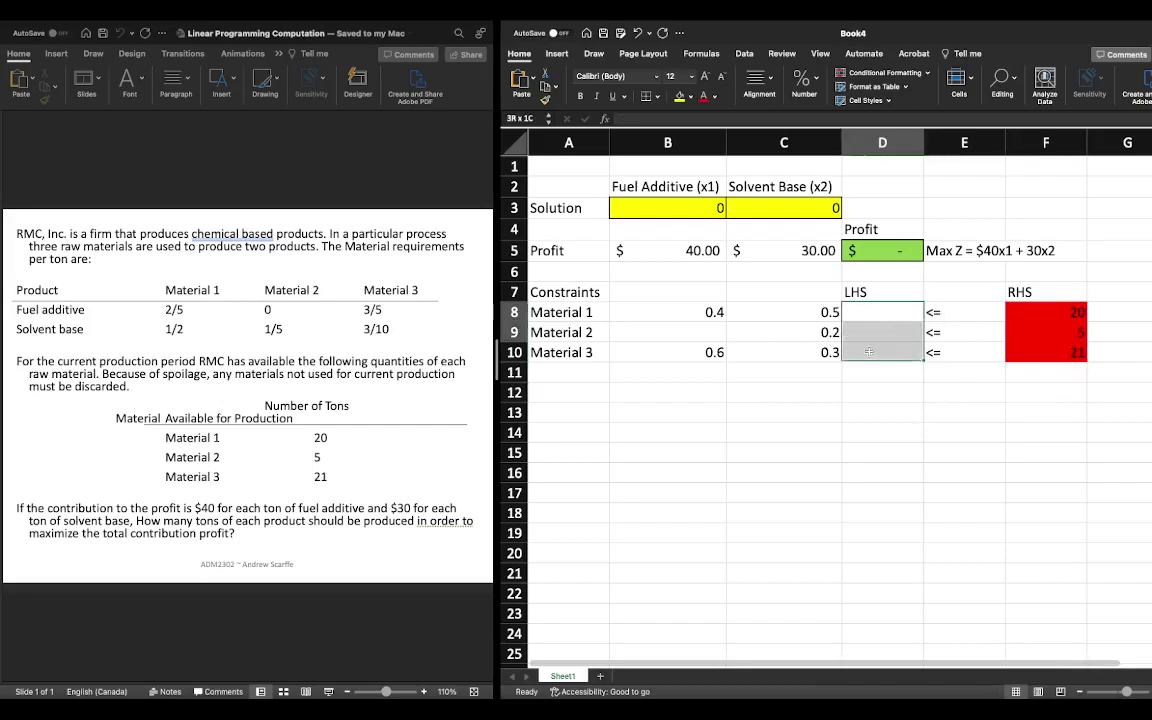
{"action": "right_click", "coordinate": [869, 352]}
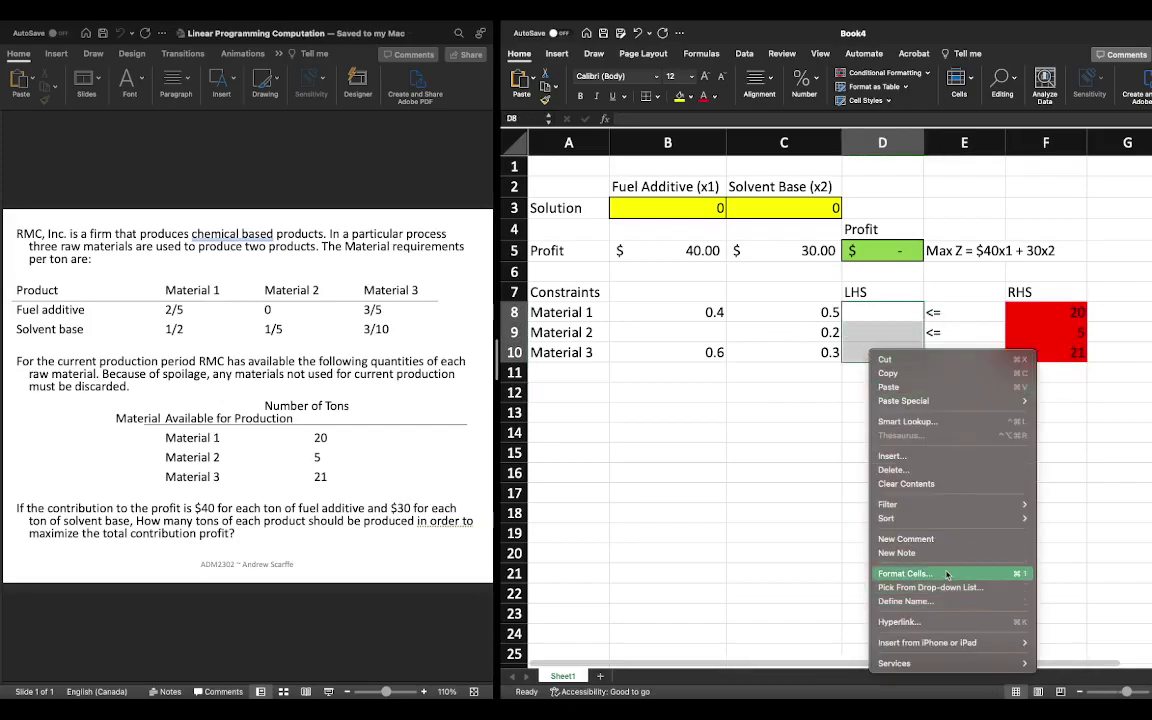
{"action": "left_click", "coordinate": [834, 332]}
{"action": "left_click", "coordinate": [773, 337]}
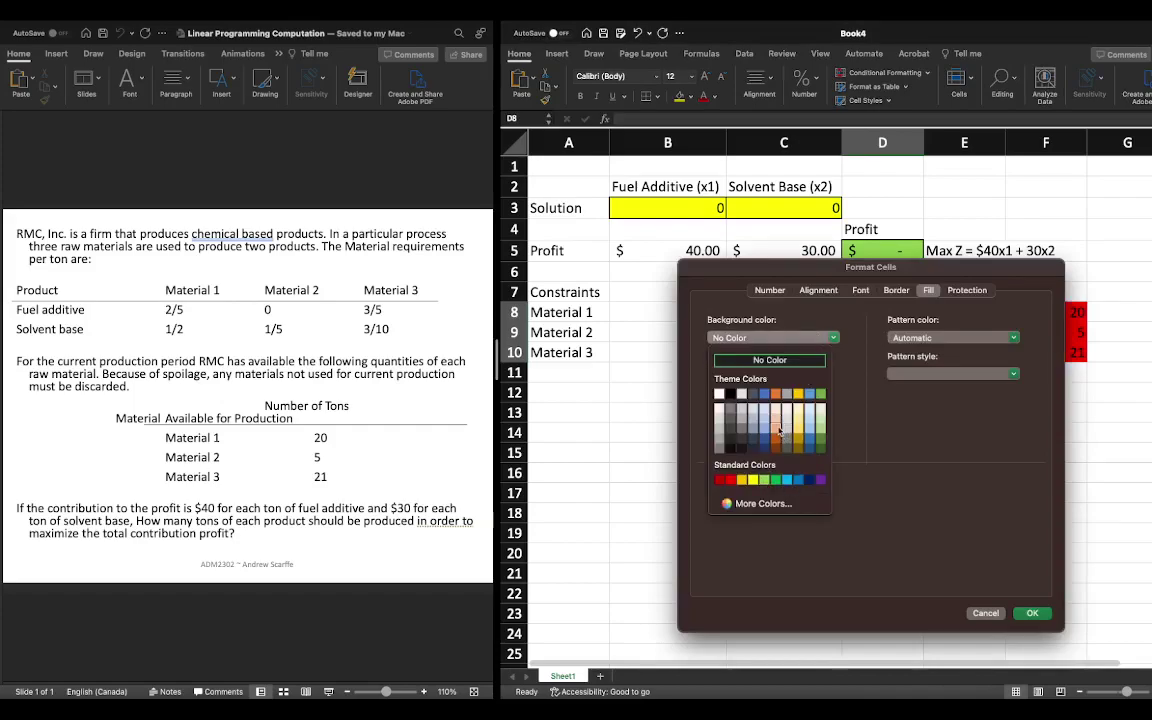
{"action": "left_click", "coordinate": [846, 488]}
{"action": "left_click", "coordinate": [1030, 612]}
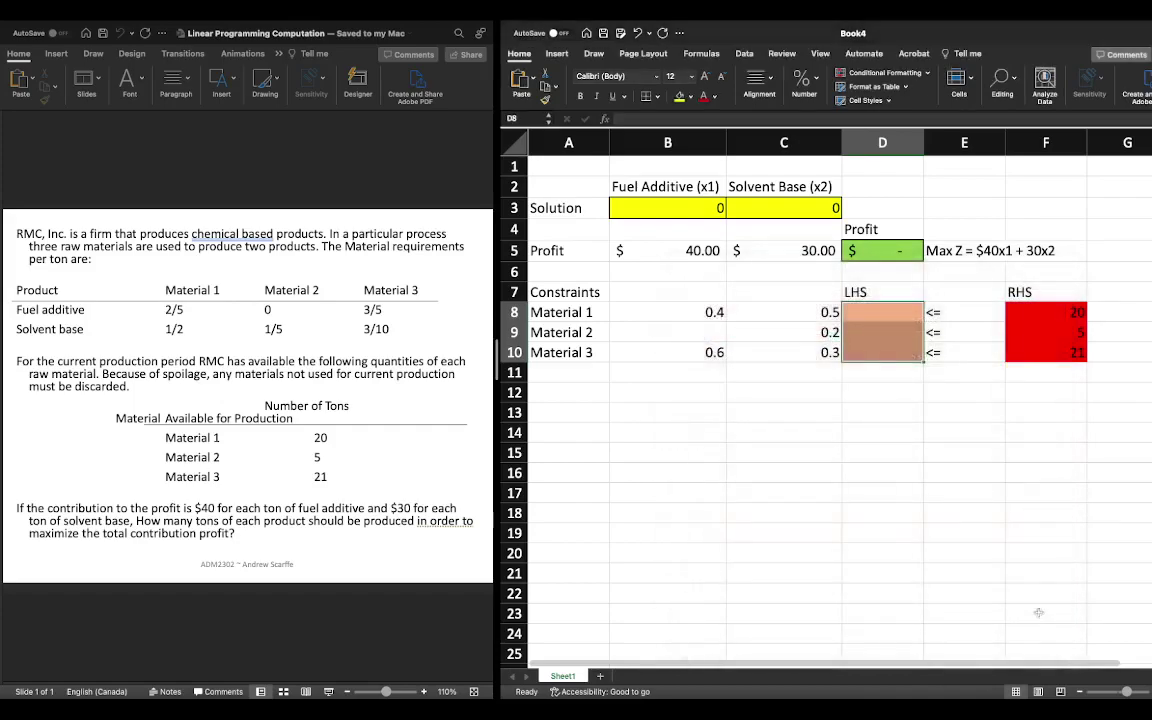
In D8, build a SUMPRODUCT formula from the Material 1 coefficients B8:C8 and the solution cells B3:C3
{"action": "left_click", "coordinate": [885, 315]}
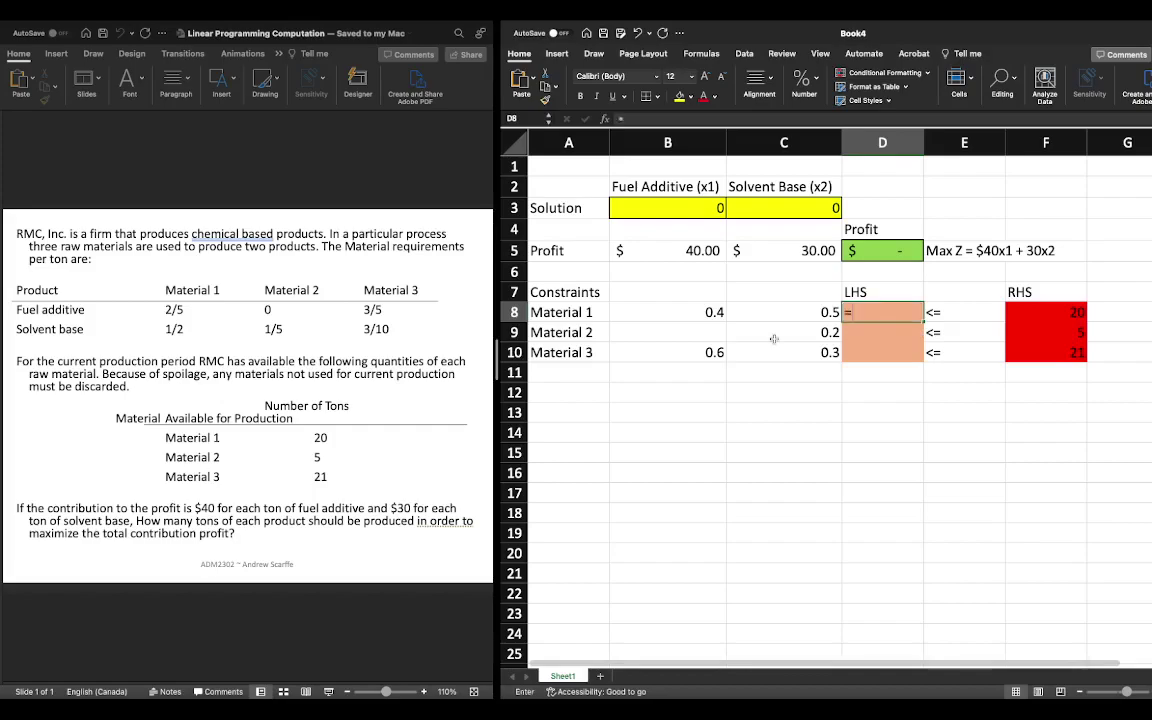
{"action": "type", "text": "=SUMPRO"}
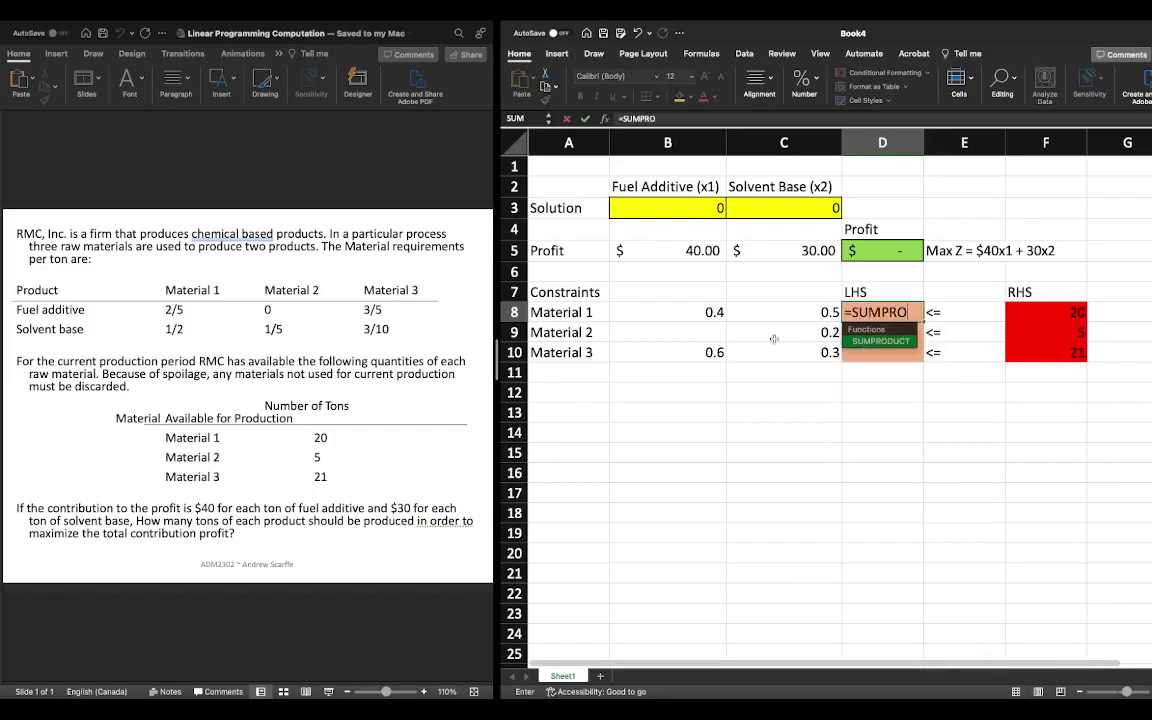
{"action": "double_click", "coordinate": [867, 341]}
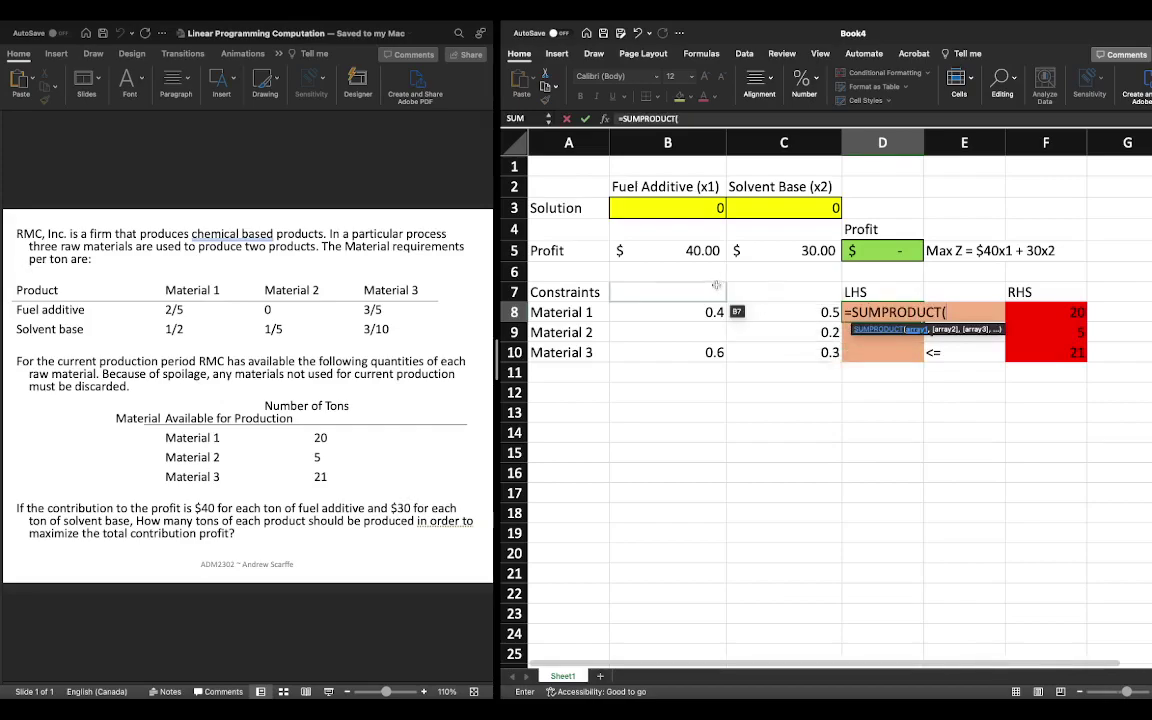
{"action": "left_click_drag", "start_coordinate": [693, 312], "coordinate": [792, 315]}
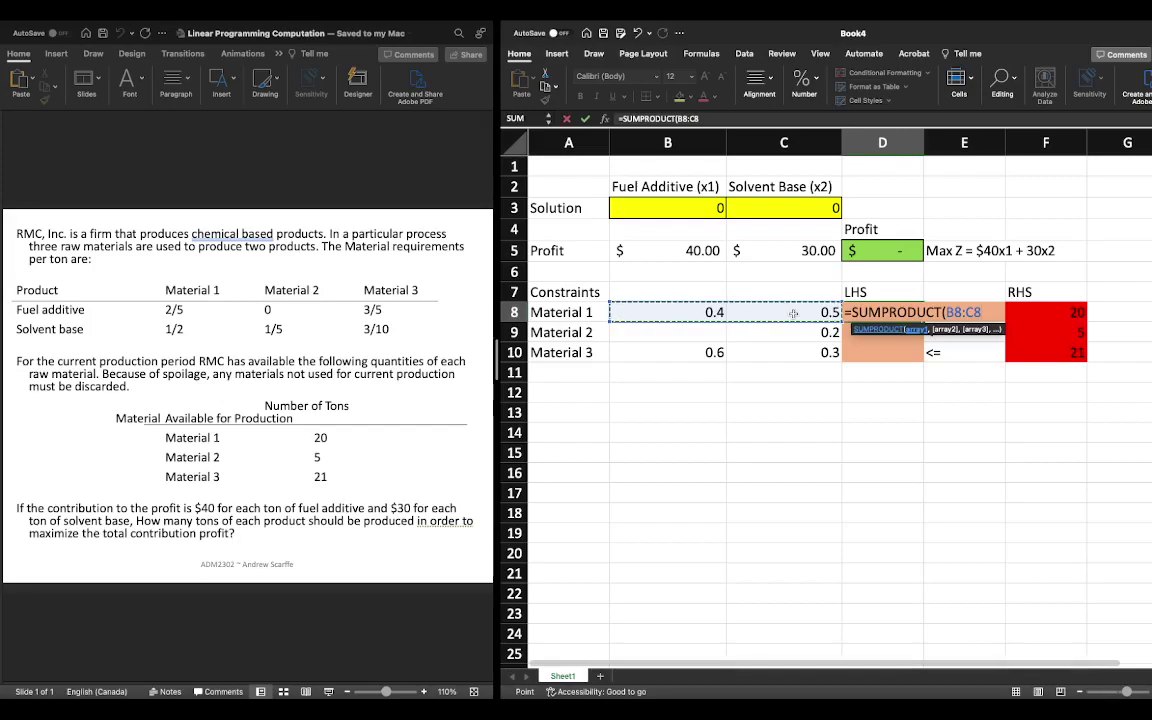
{"action": "type", "text": ","}
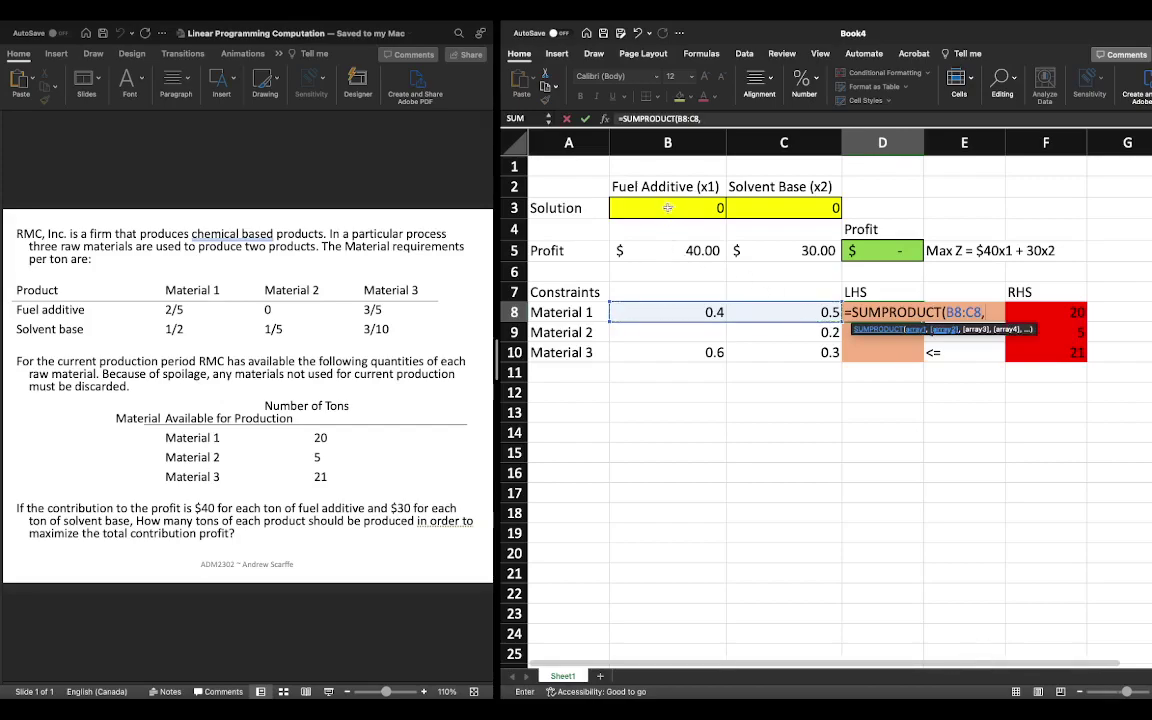
{"action": "left_click_drag", "start_coordinate": [658, 208], "coordinate": [757, 213]}
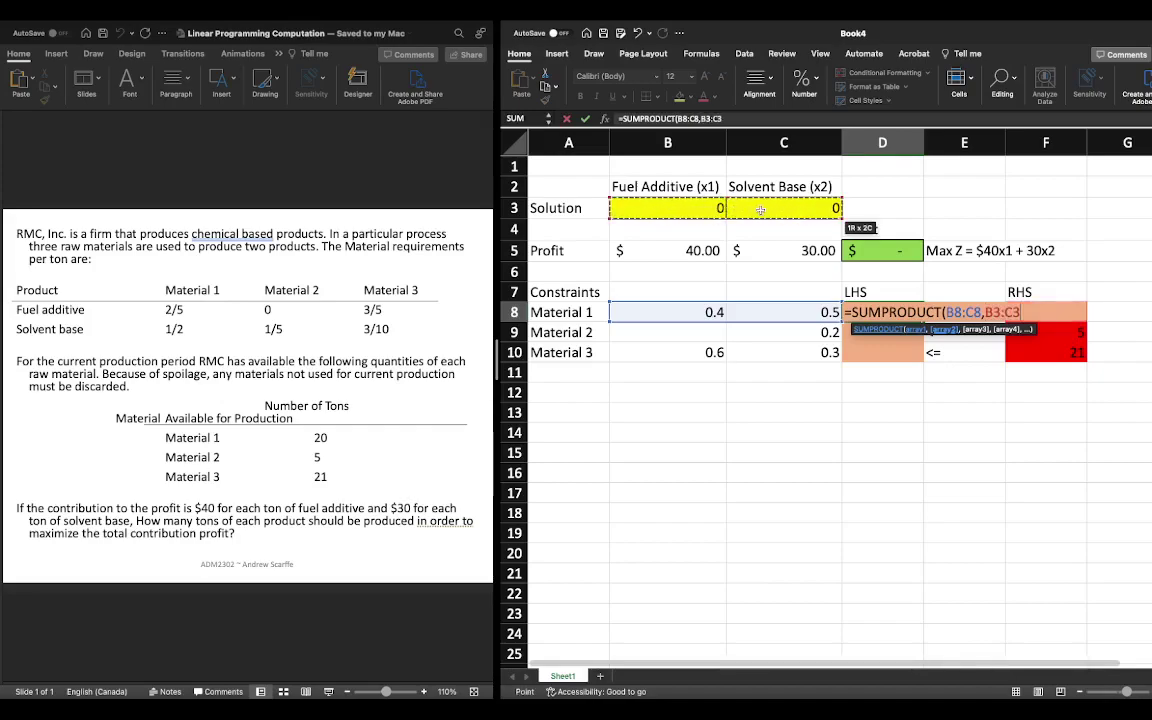
Make the solution reference in D8 absolute and complete the formula as =SUMPRODUCT(B8:C8,$B$3:$C$3)
{"action": "left_click", "coordinate": [716, 119]}
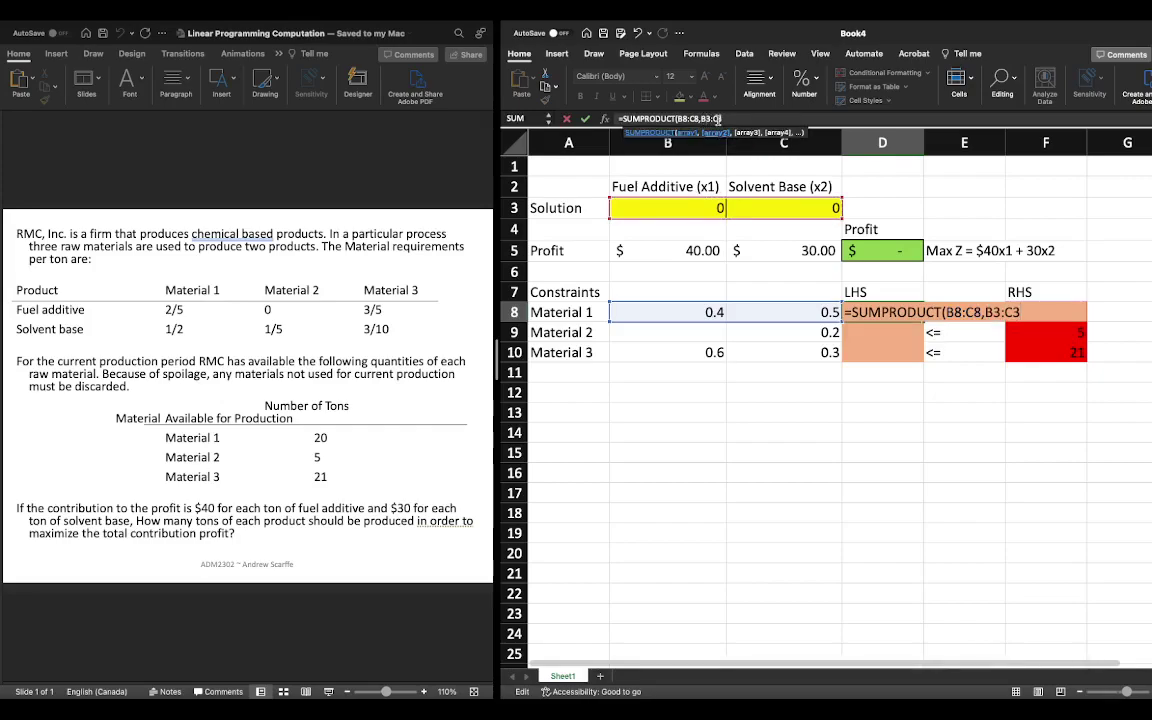
{"action": "type", "text": "$"}
{"action": "left_click", "coordinate": [718, 119]}
{"action": "type", "text": "$"}
{"action": "left_click", "coordinate": [717, 119]}
{"action": "type", "text": "$"}
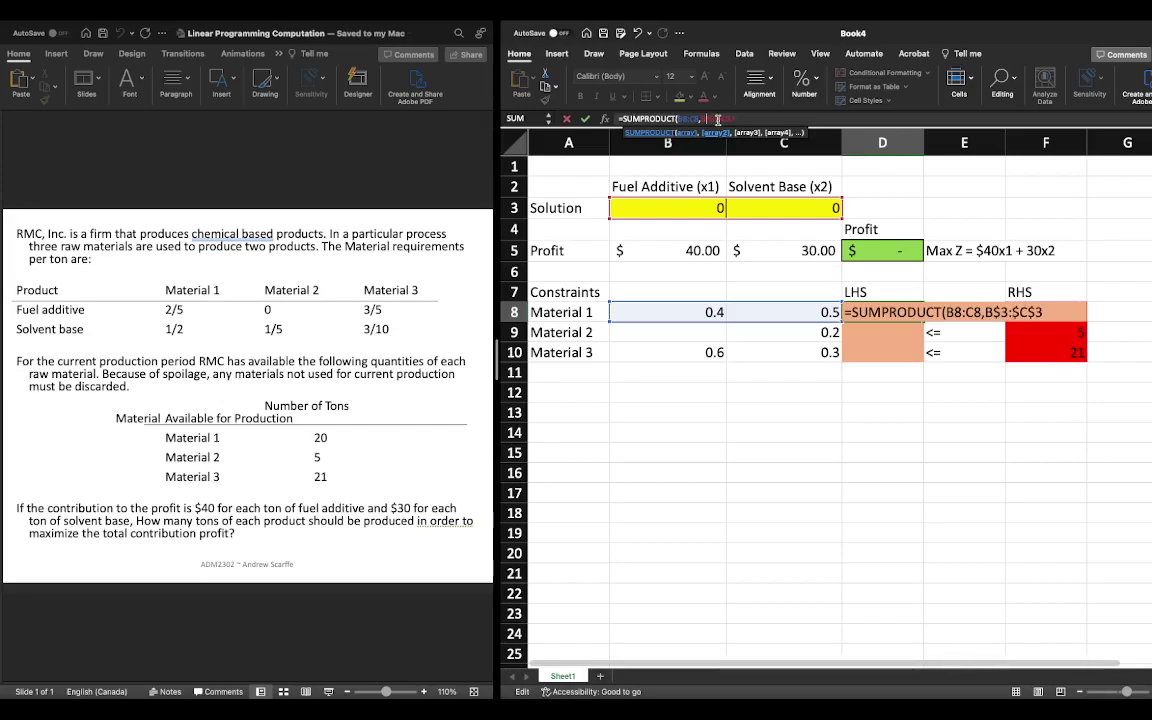
{"action": "left_click", "coordinate": [718, 119]}
{"action": "type", "text": "$"}
{"action": "left_click", "coordinate": [765, 119]}
{"action": "type", "text": ")"}
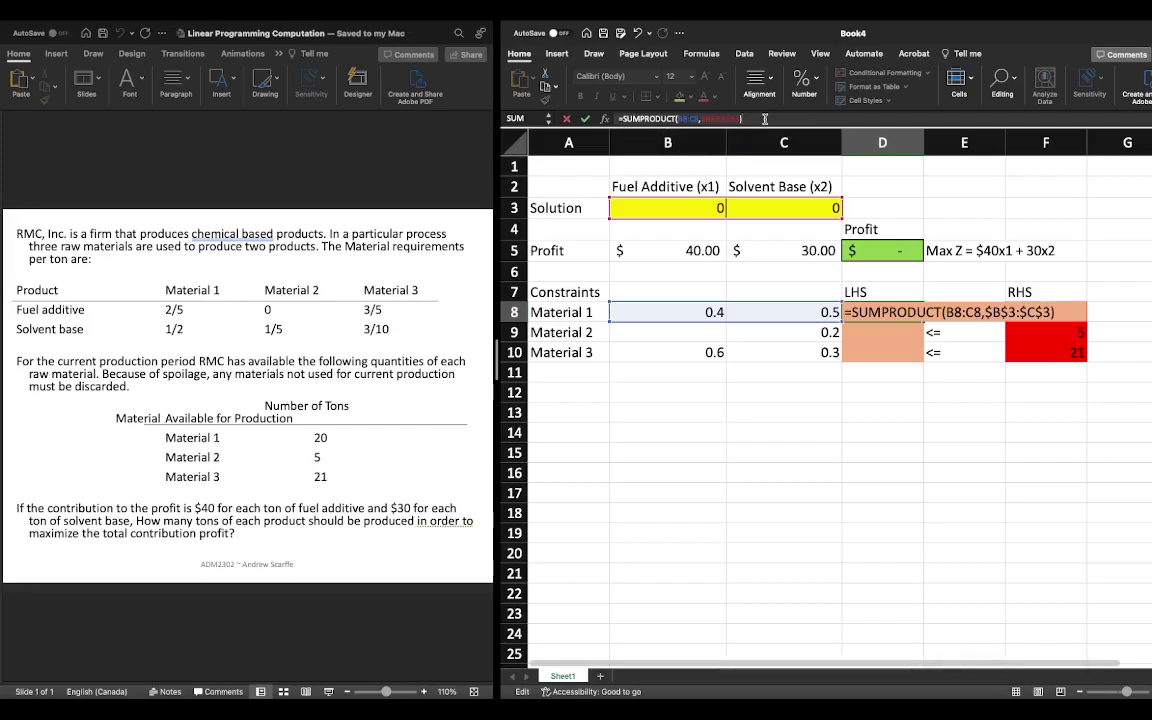
{"action": "key", "text": "Return"}
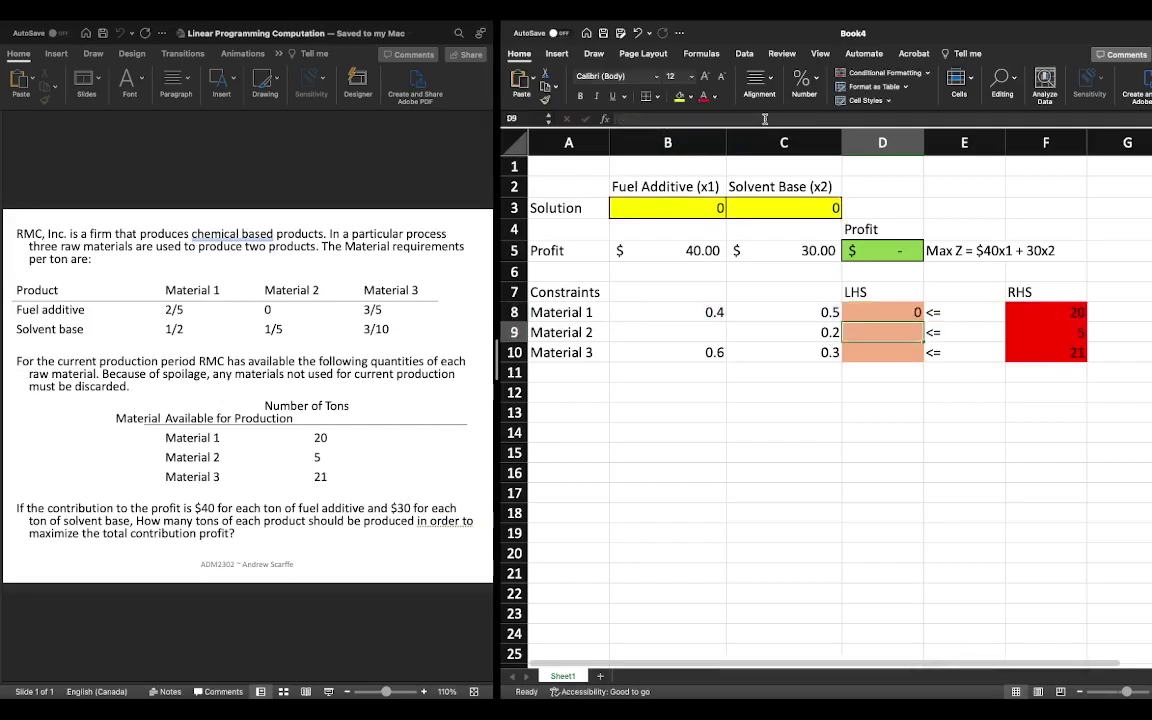
Copy the D8 formula down to D9:D10 and check the cell references in the copies
{"action": "left_click", "coordinate": [917, 314]}
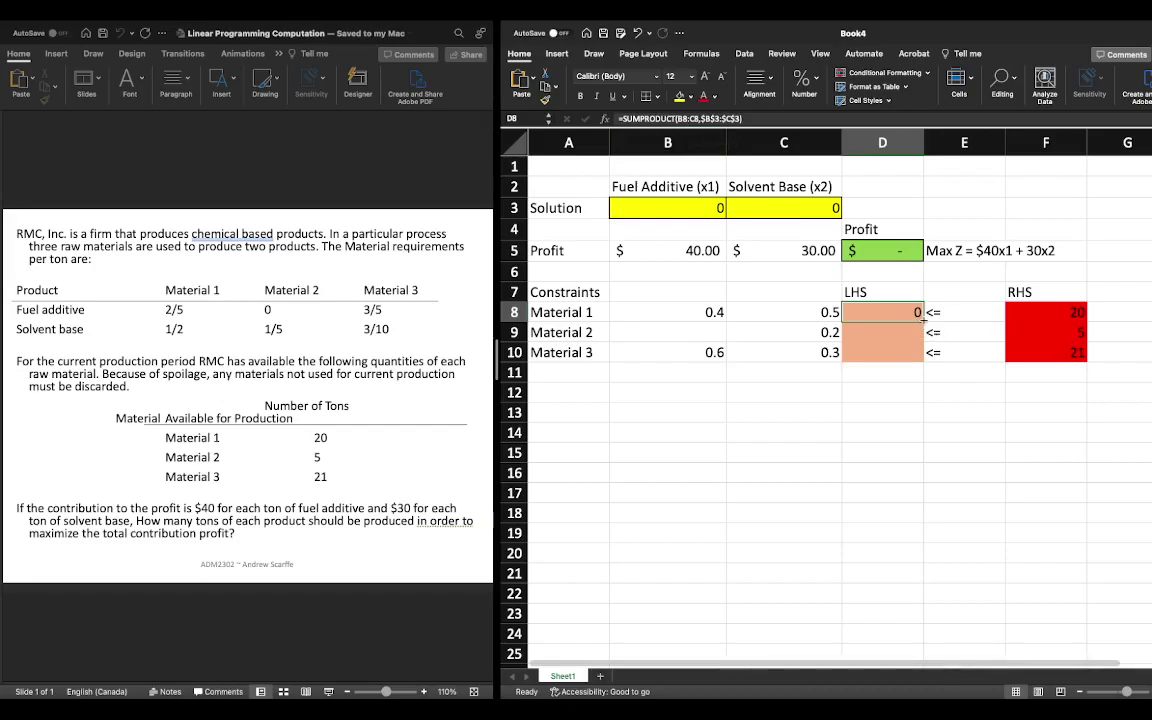
{"action": "left_click_drag", "start_coordinate": [922, 320], "coordinate": [921, 360]}
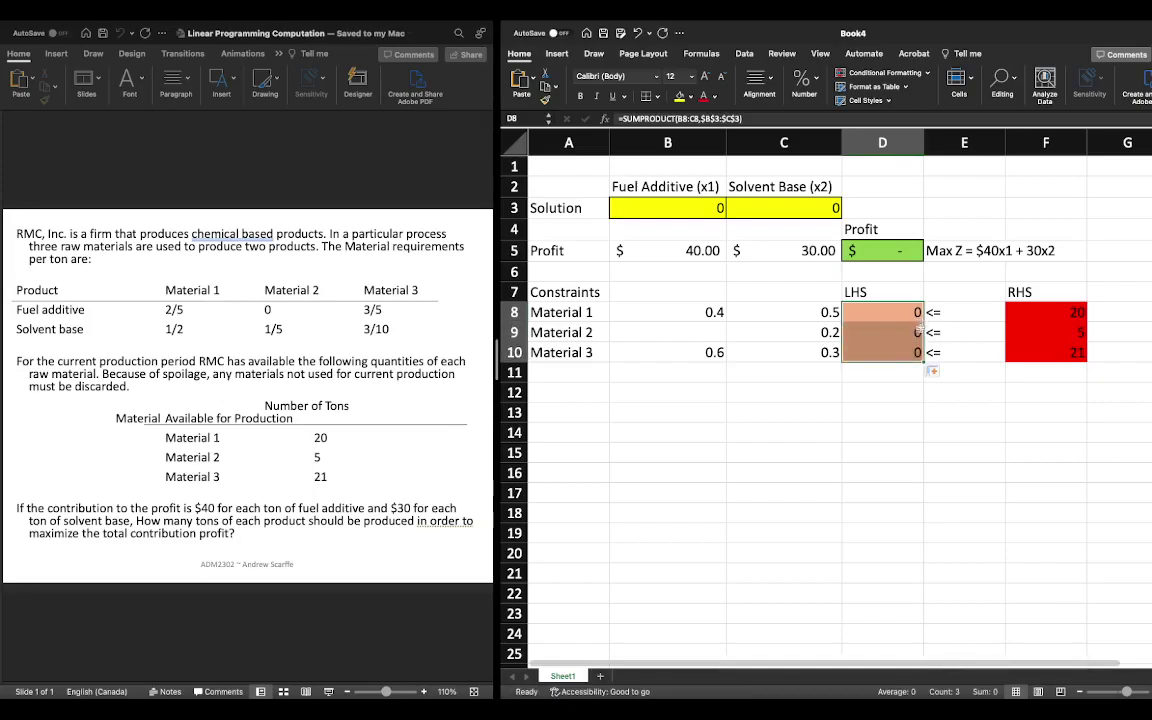
{"action": "left_click", "coordinate": [890, 330]}
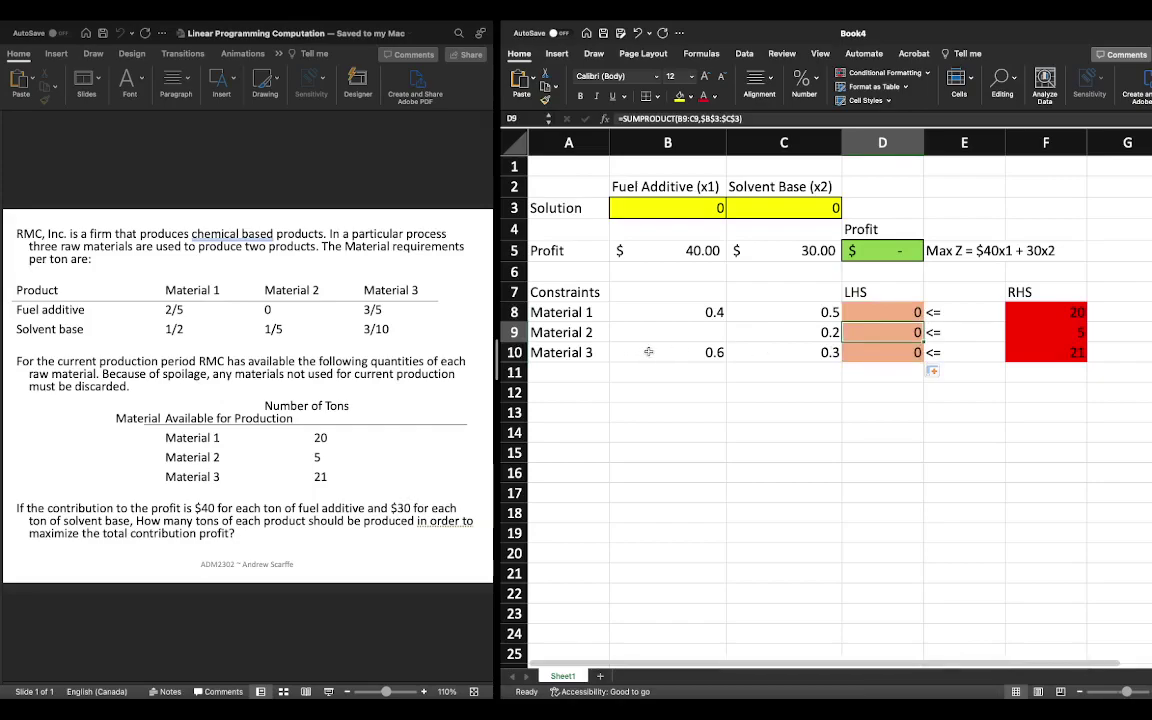
{"action": "left_click", "coordinate": [862, 352]}
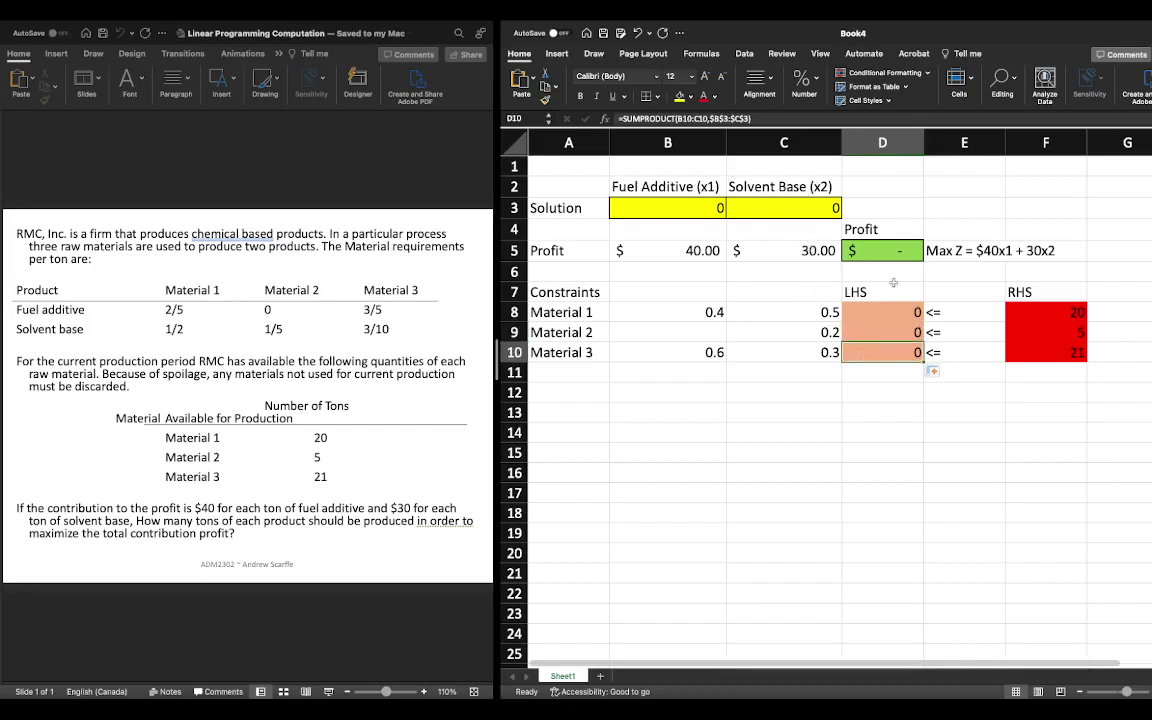
{"action": "key", "text": "Up"}
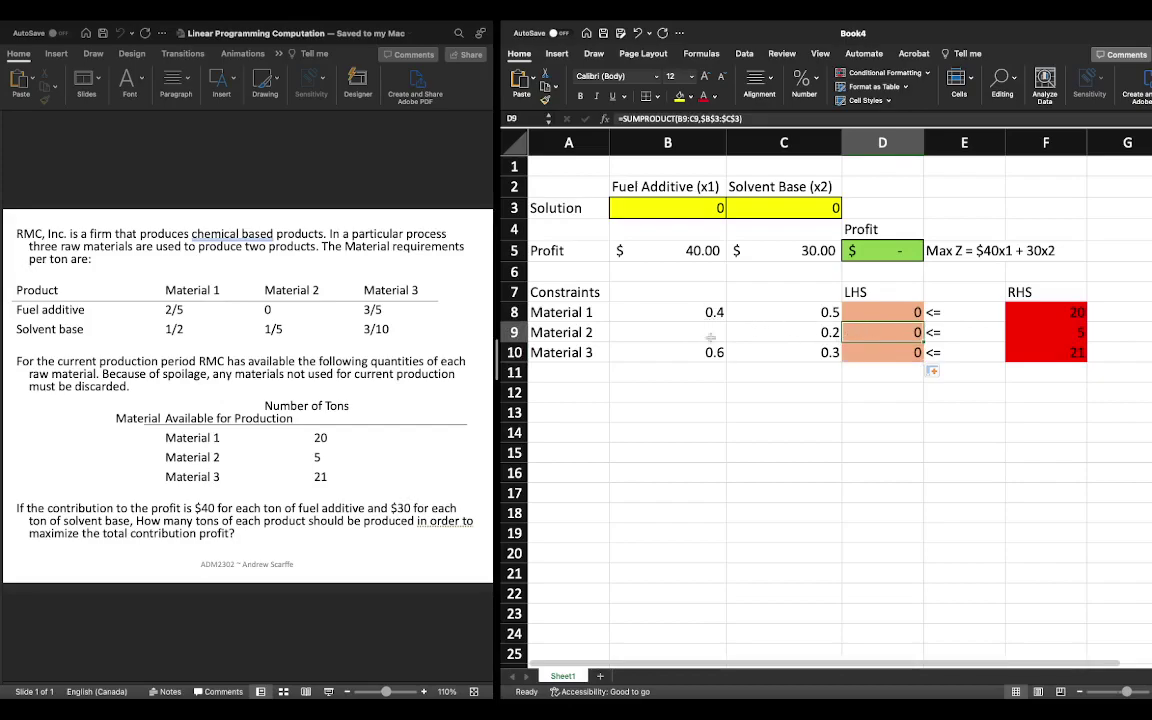
{"action": "left_click", "coordinate": [895, 355]}
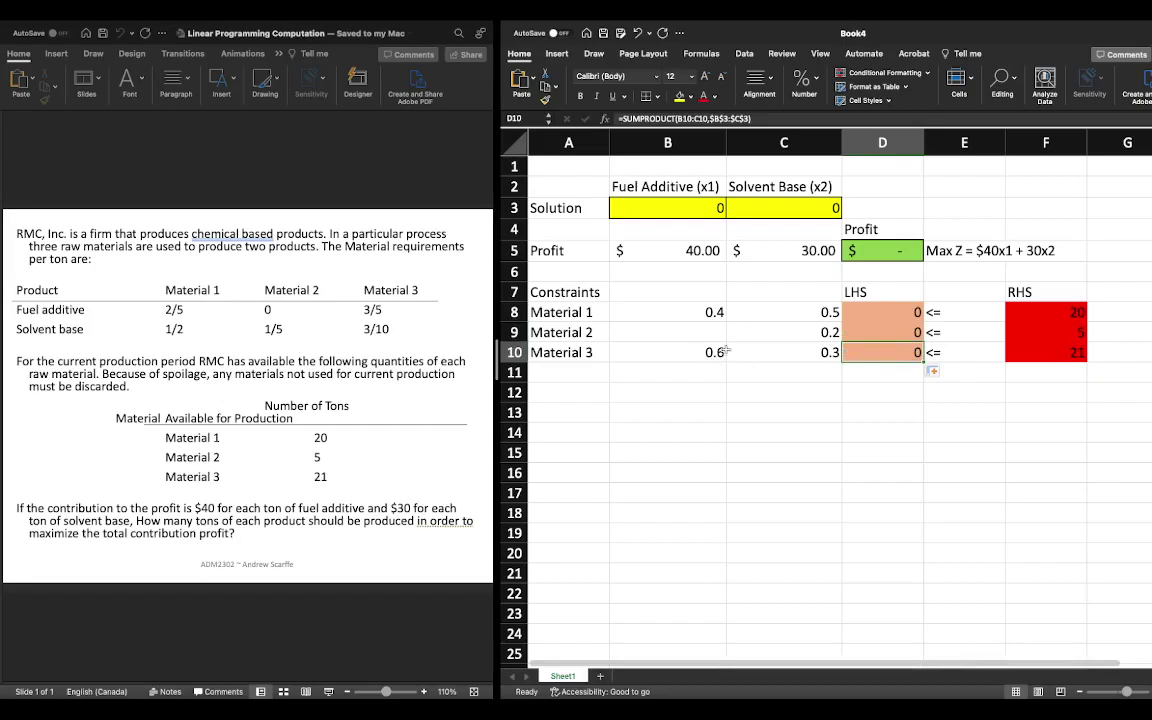
Test the model with a fuel additive quantity of 10 in B3
{"action": "left_click", "coordinate": [718, 207]}
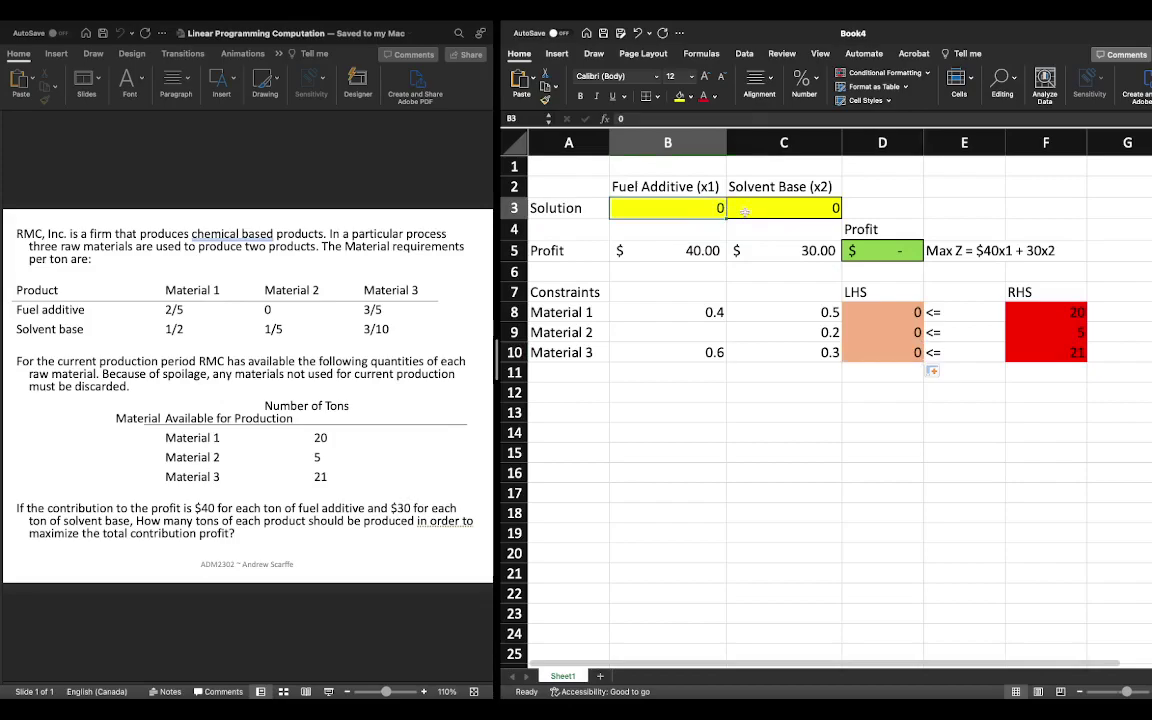
{"action": "type", "text": "10"}
{"action": "key", "text": "Return"}
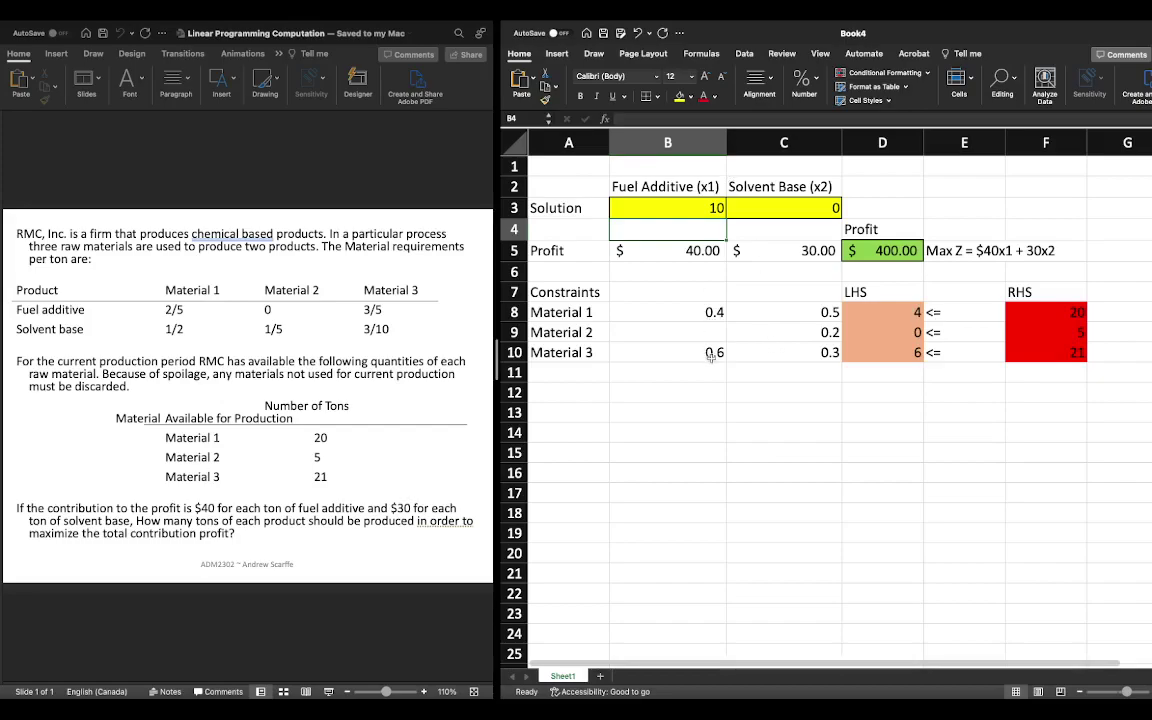
Clear the fuel additive quantity in B3 and test a solvent base quantity of 10 in C3
{"action": "left_click", "coordinate": [714, 210]}
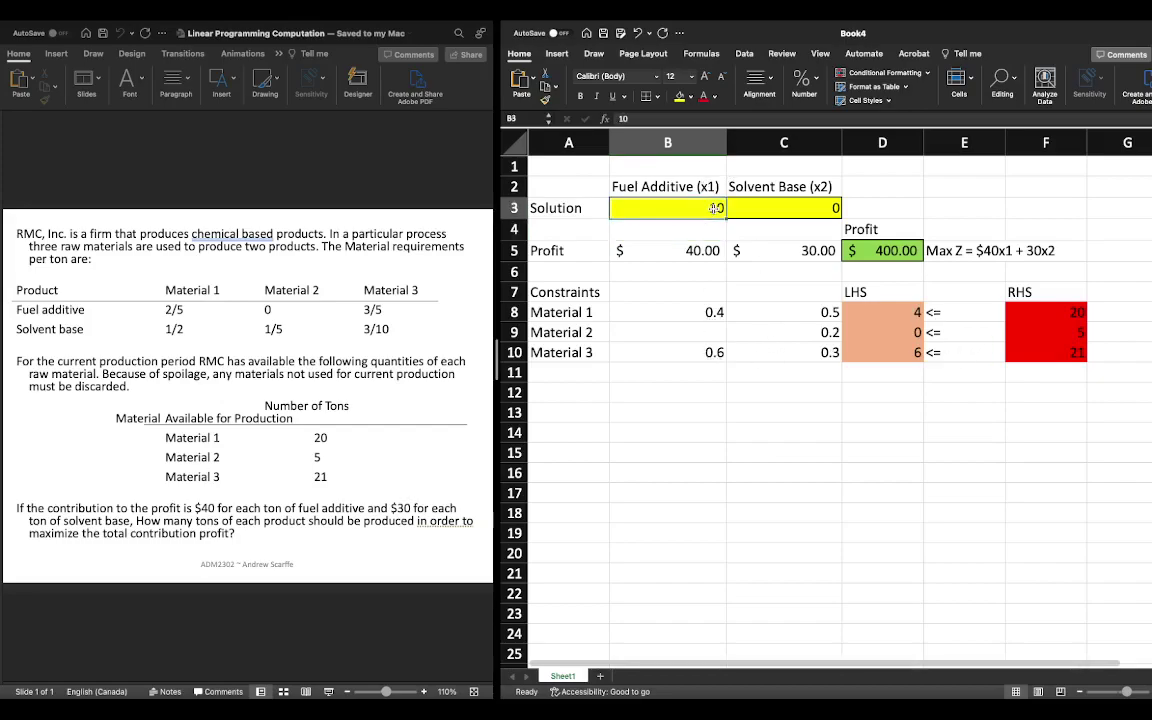
{"action": "key", "text": "Delete"}
{"action": "left_click", "coordinate": [772, 208]}
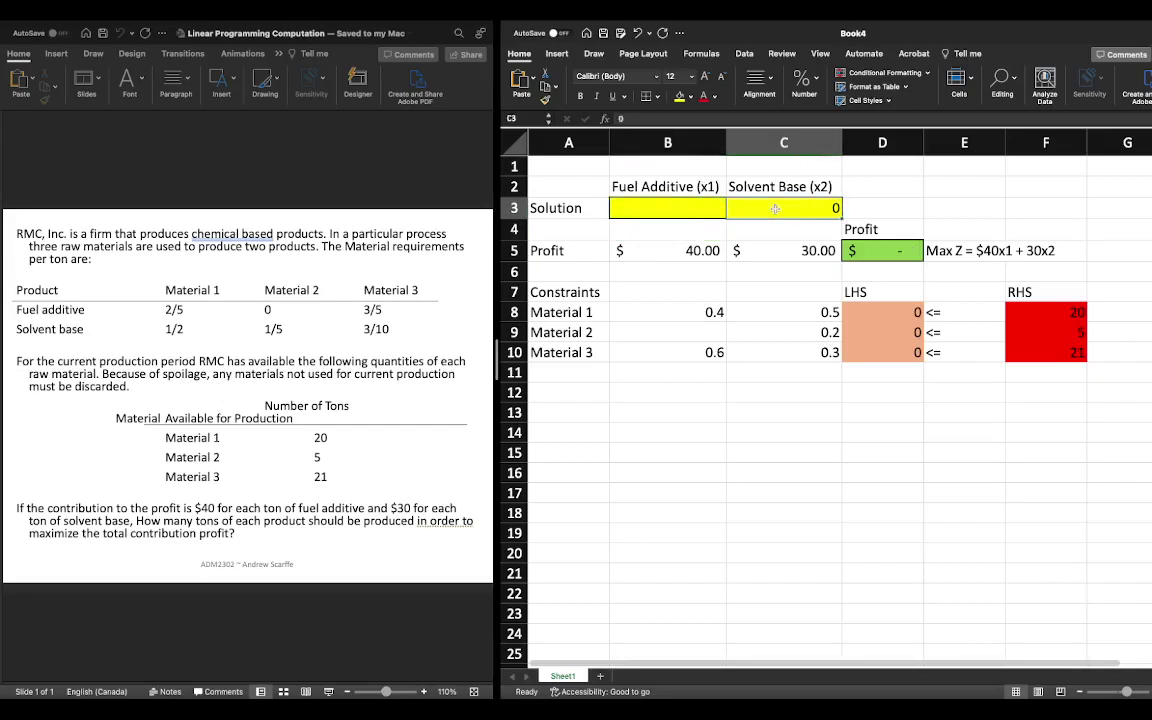
{"action": "type", "text": "10"}
{"action": "key", "text": "Return"}
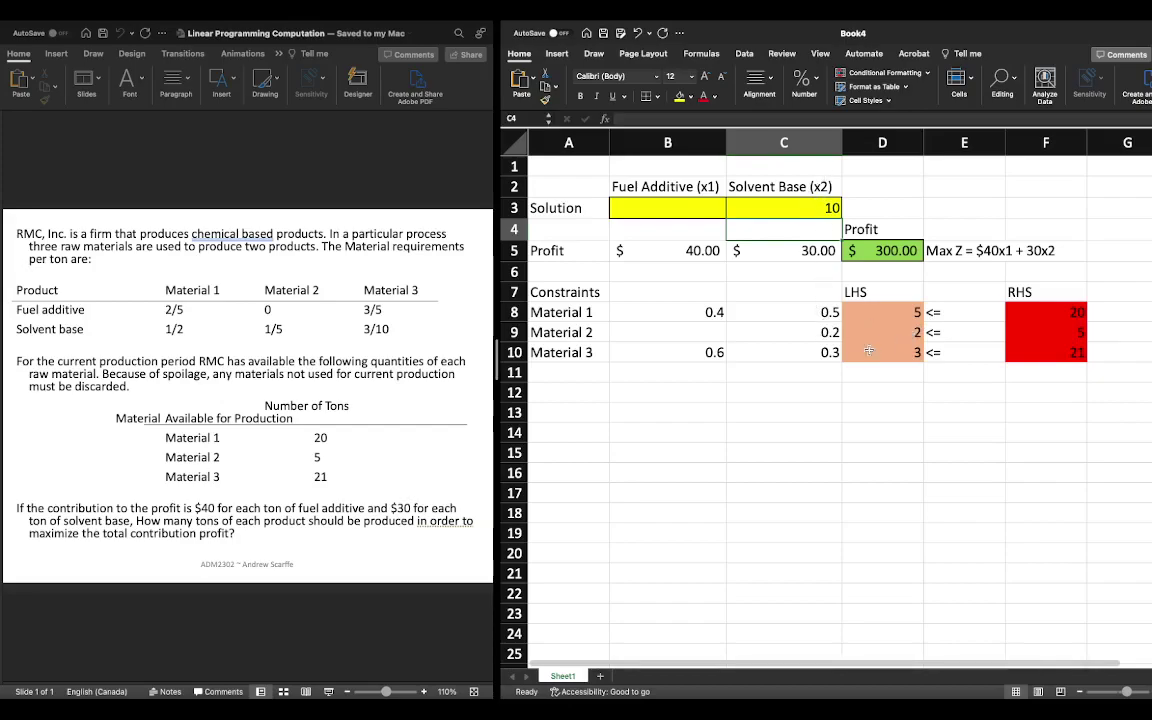
Enter 10 in B3 to test both products together in the model
{"action": "left_click", "coordinate": [714, 210]}
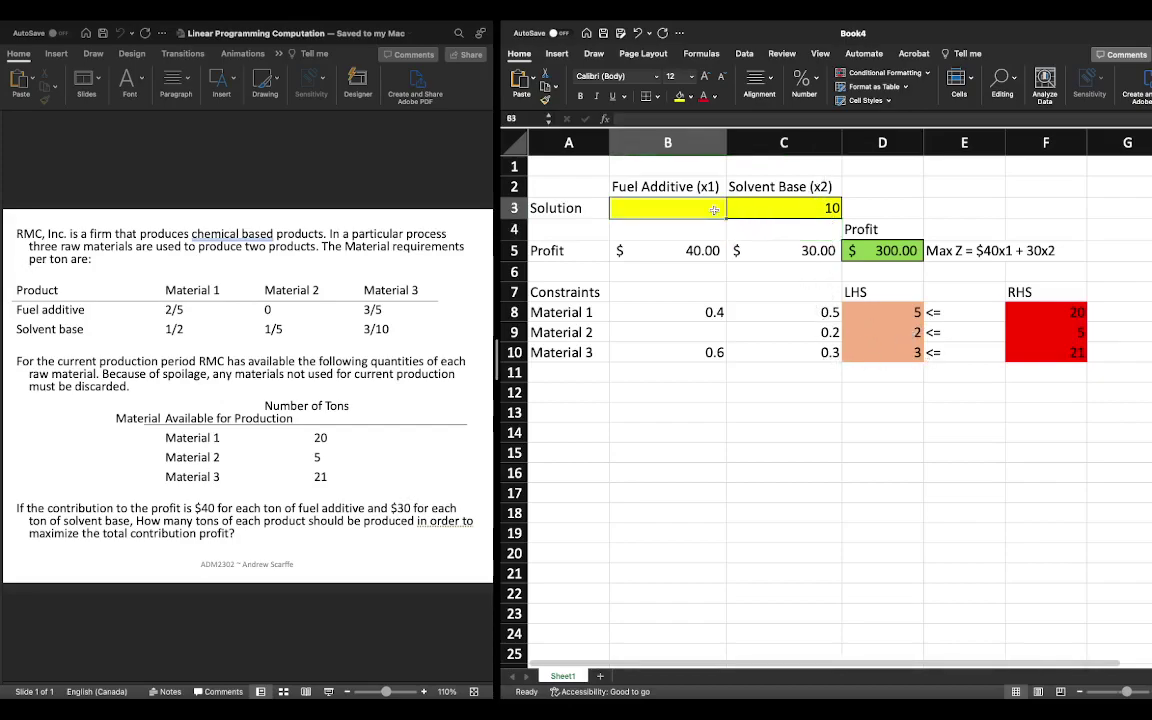
{"action": "type", "text": "10"}
{"action": "key", "text": "Return"}
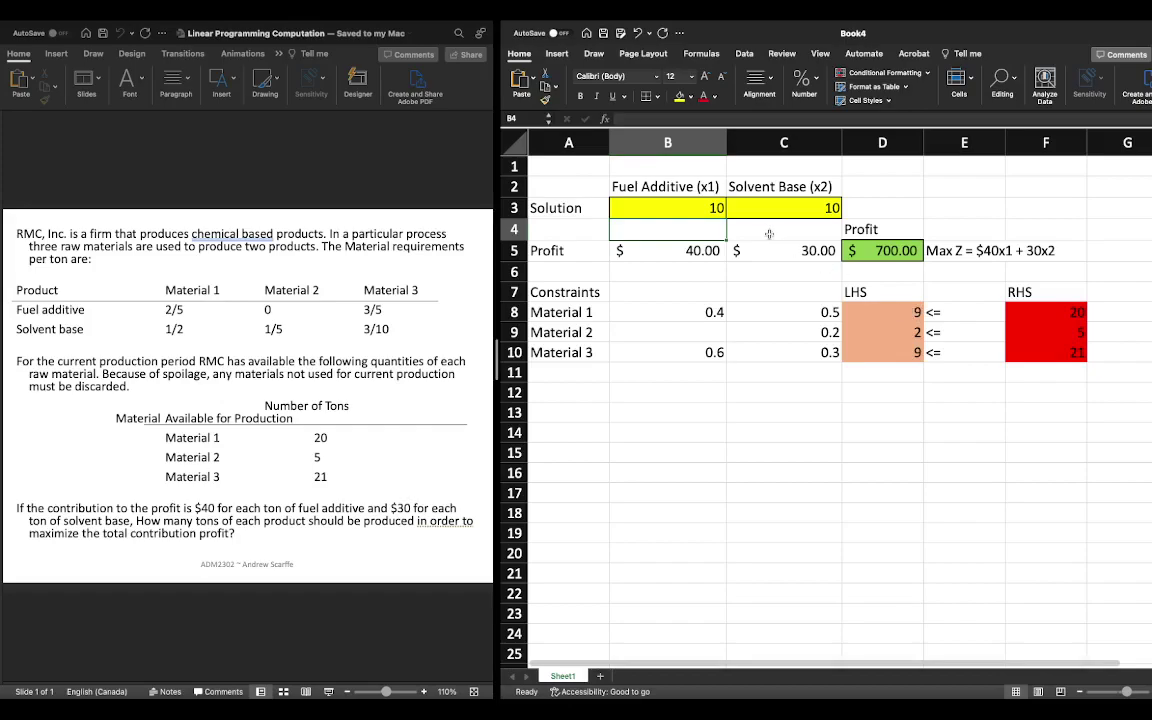
Reset the solution quantities in B3 and C3 to 0, leaving B4 empty
{"action": "type", "text": "0"}
{"action": "key", "text": "ctrl+Return"}
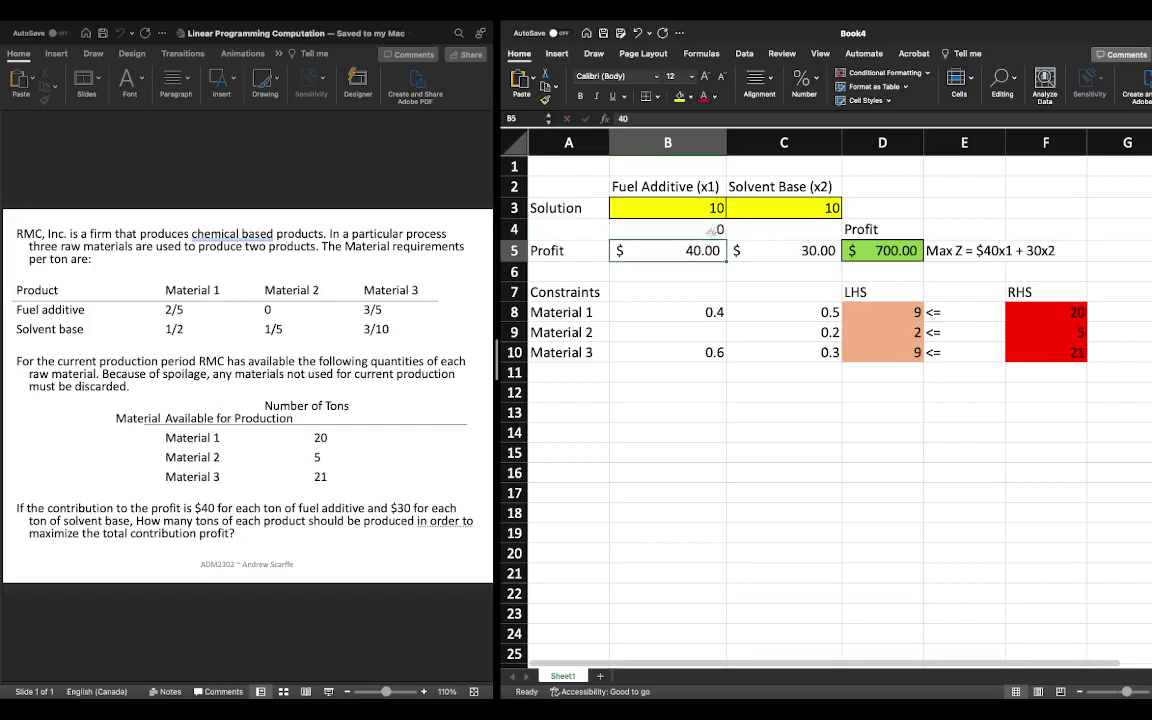
{"action": "type", "text": "\\"}
{"action": "key", "text": "BackSpace"}
{"action": "left_click", "coordinate": [716, 208]}
{"action": "type", "text": "0"}
{"action": "left_click", "coordinate": [774, 208]}
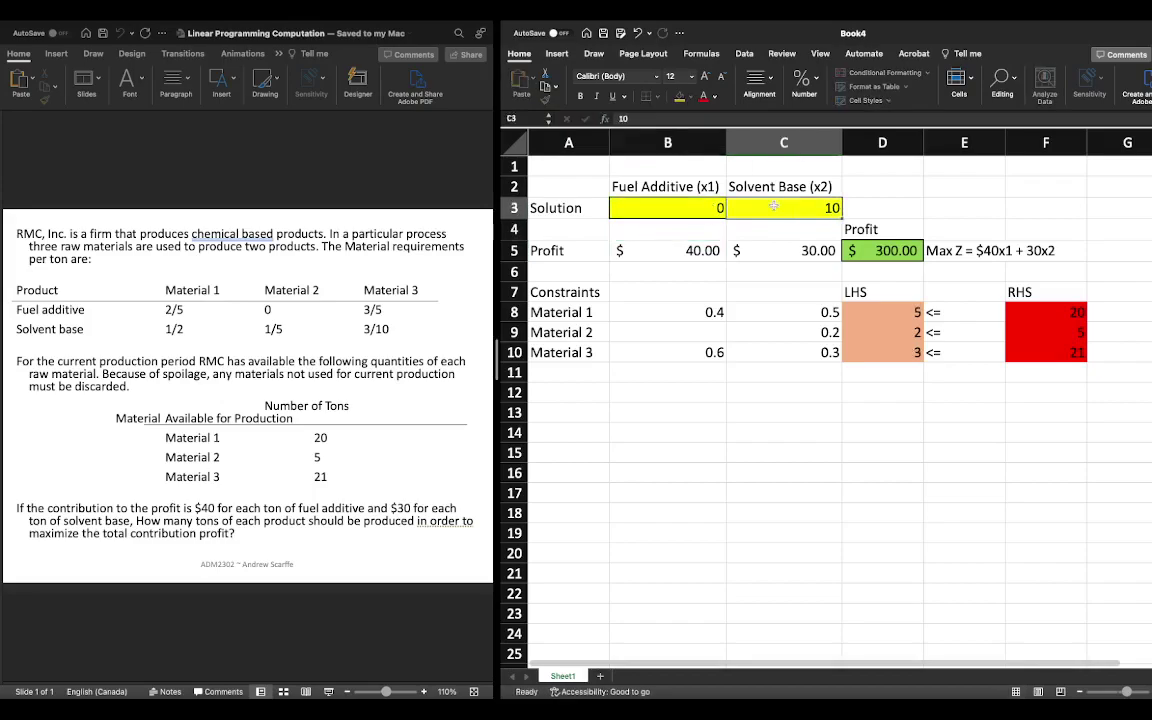
{"action": "type", "text": "0"}
{"action": "key", "text": "Return"}
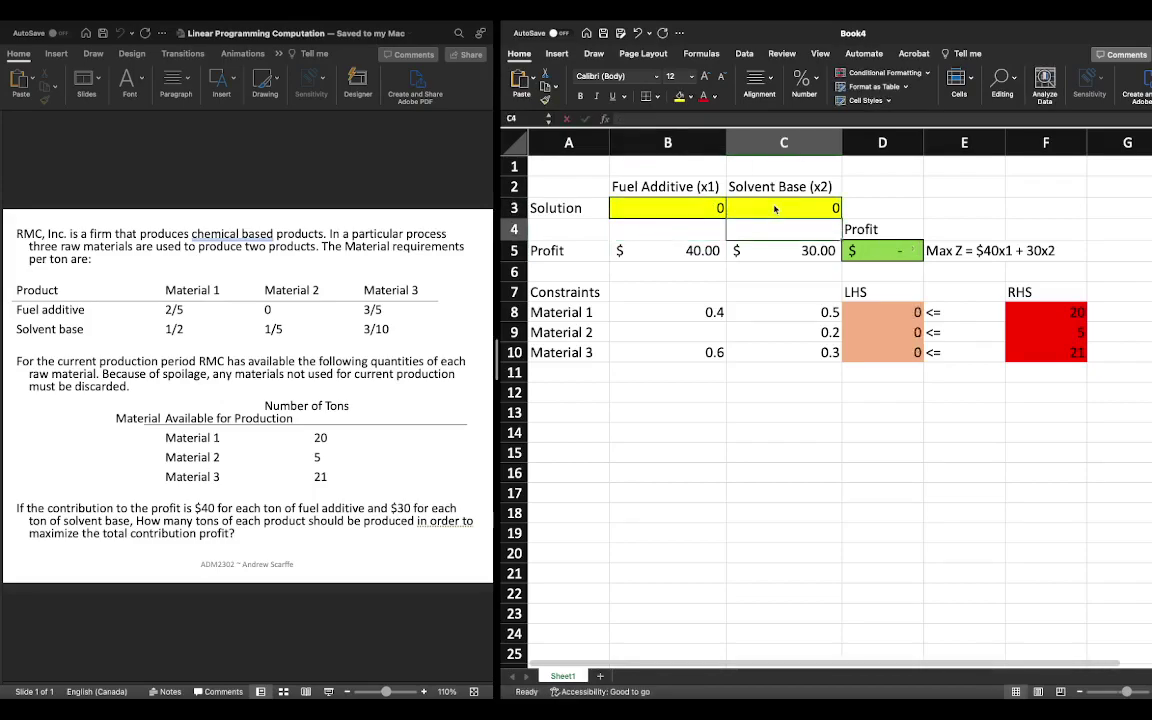
Take the workbook out of full screen and open Solver, placing its dialog clear of the model cells
{"action": "left_click", "coordinate": [744, 55]}
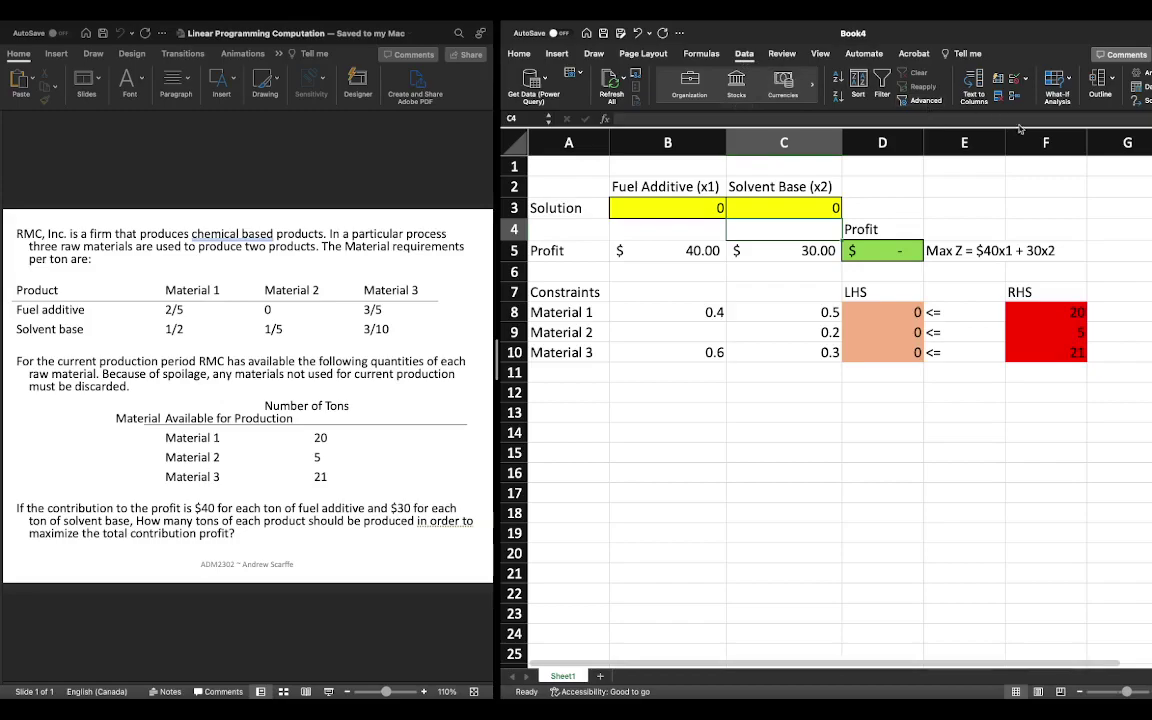
{"action": "key", "text": "ctrl+super+f"}
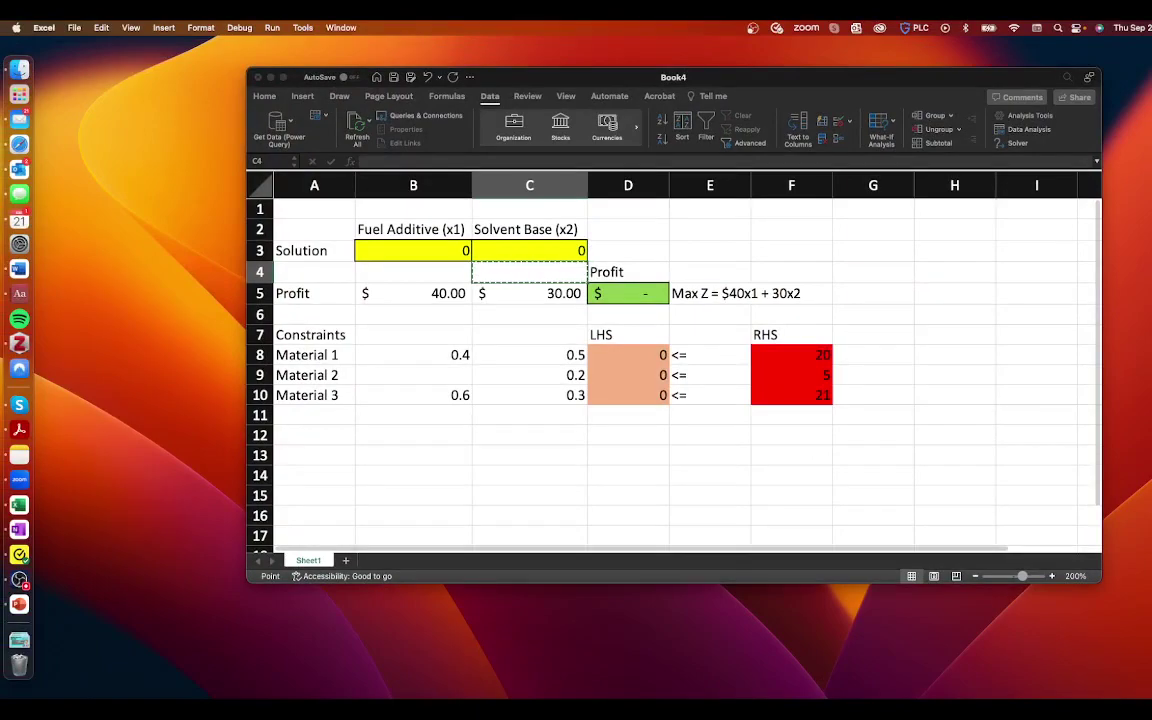
{"action": "left_click", "coordinate": [1017, 143]}
{"action": "left_click_drag", "start_coordinate": [874, 121], "coordinate": [931, 126]}
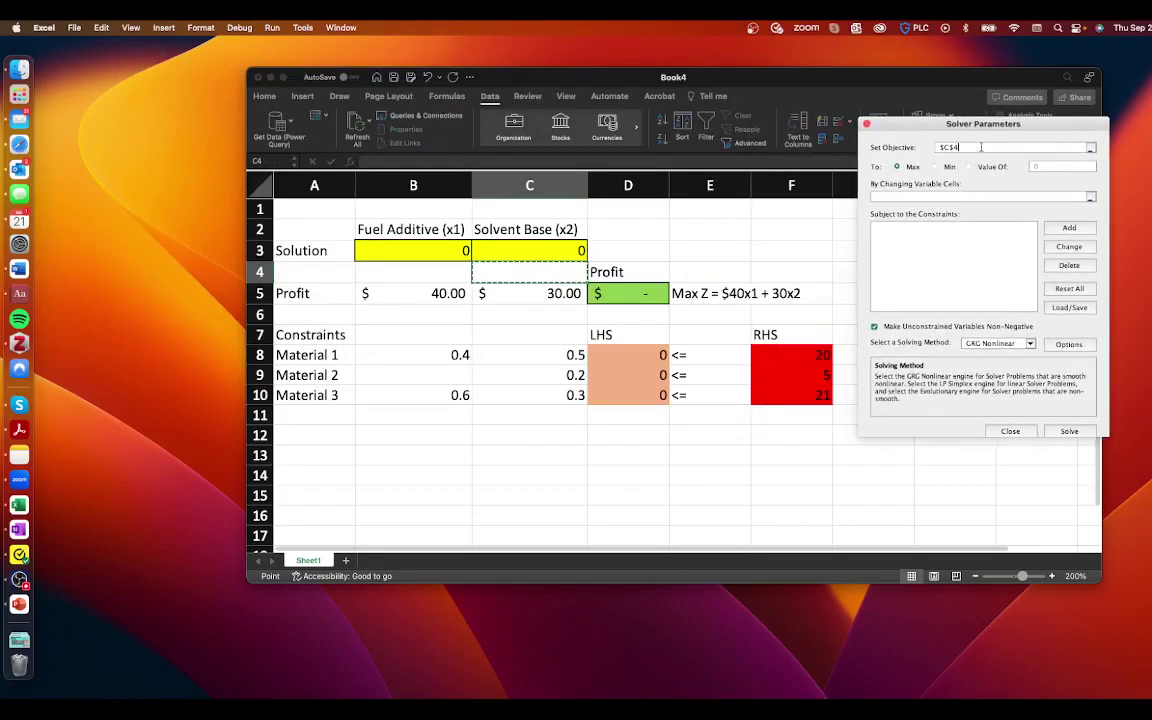
Replace the Solver objective with the profit cell D5
{"action": "left_click", "coordinate": [884, 148]}
{"action": "key", "text": "BackSpace"}
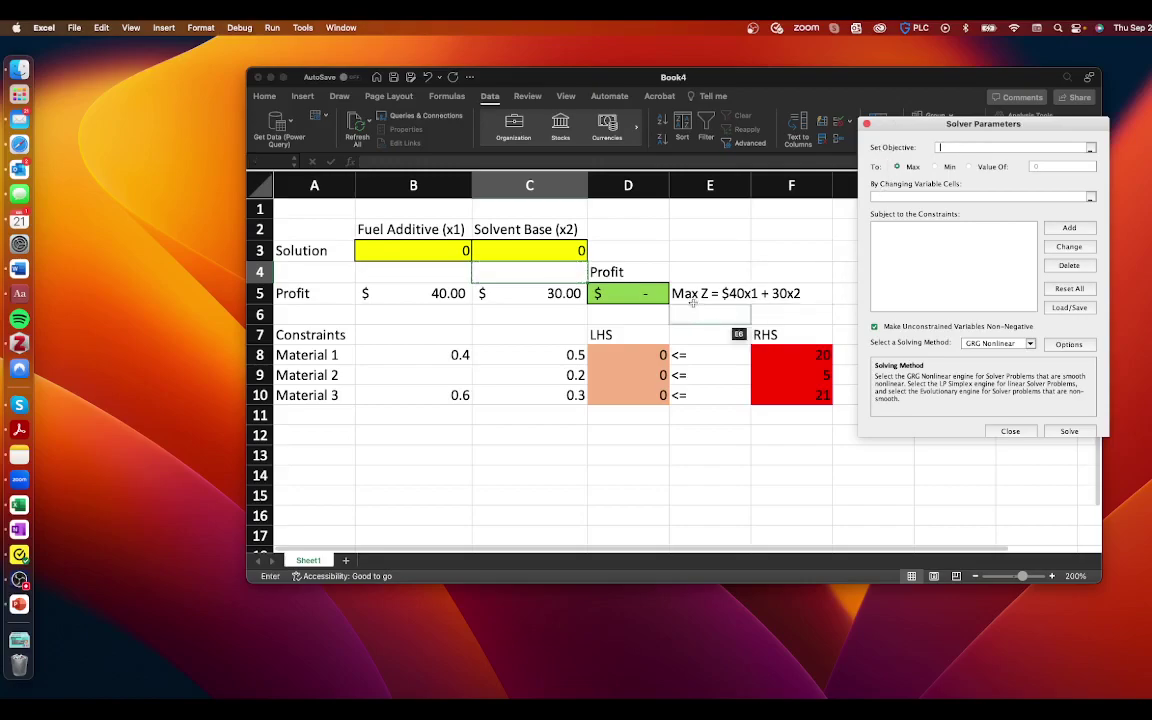
{"action": "left_click", "coordinate": [640, 293]}
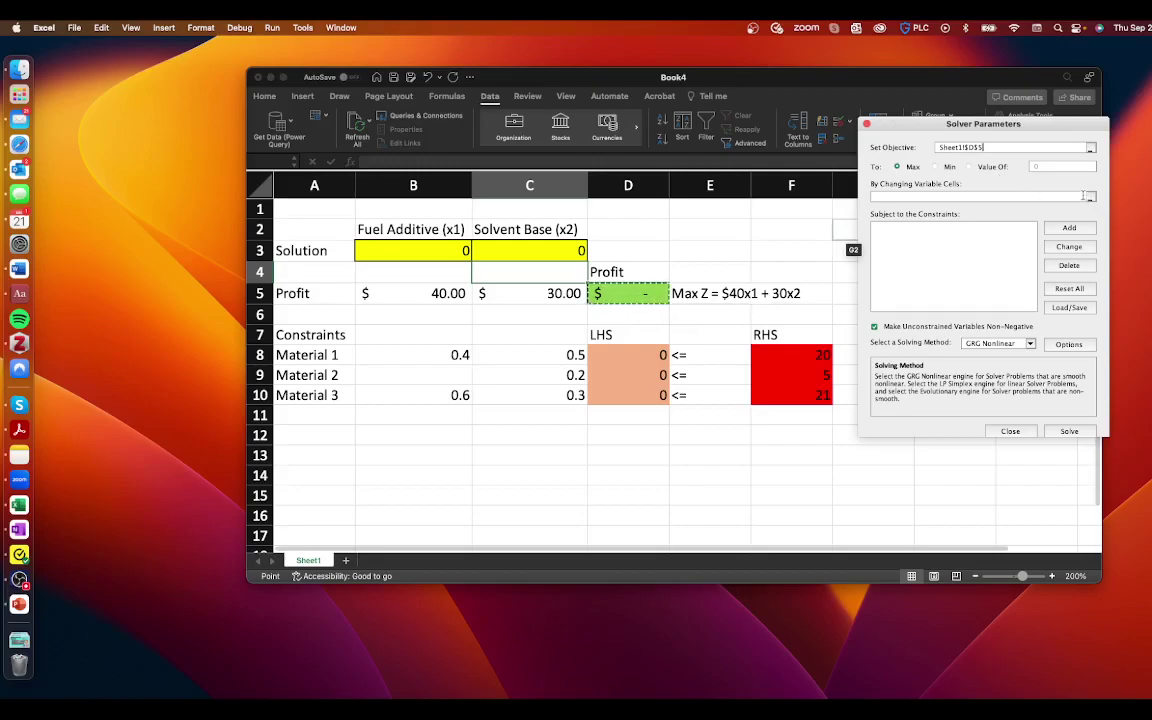
Set B3:C3 as Solver's changing variable cells and add the Material 1 constraint D8 <= F8
{"action": "left_click_drag", "start_coordinate": [440, 252], "coordinate": [560, 251]}
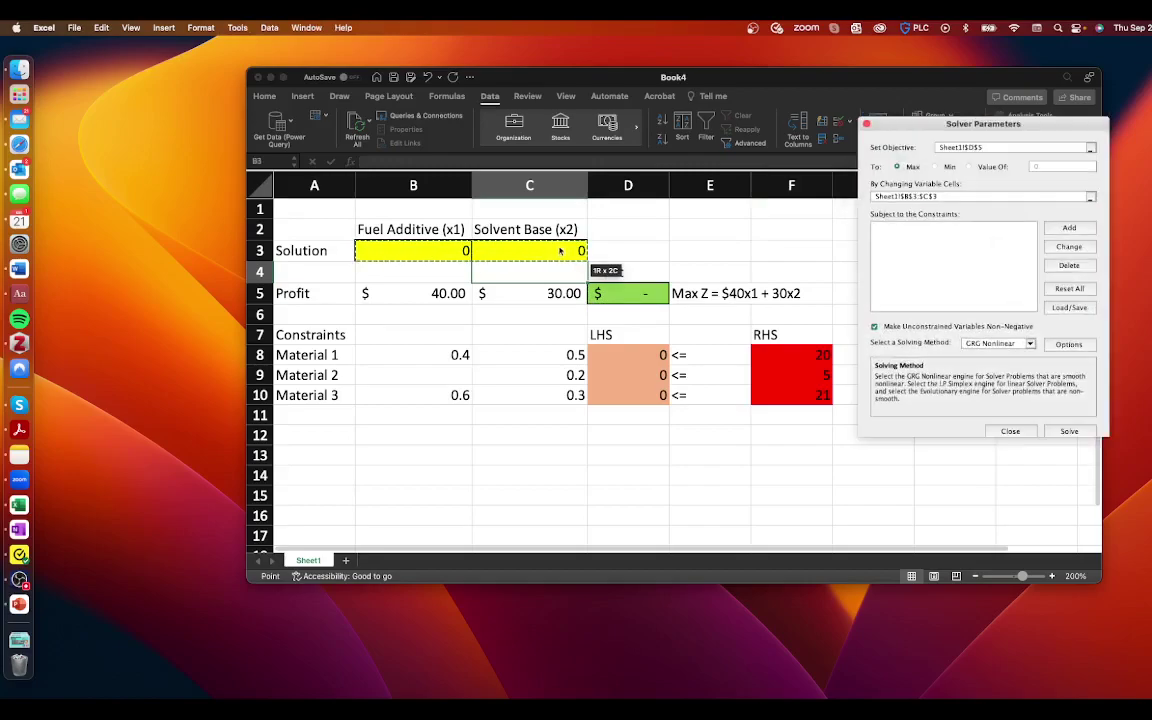
{"action": "left_click_drag", "start_coordinate": [565, 250], "coordinate": [565, 250]}
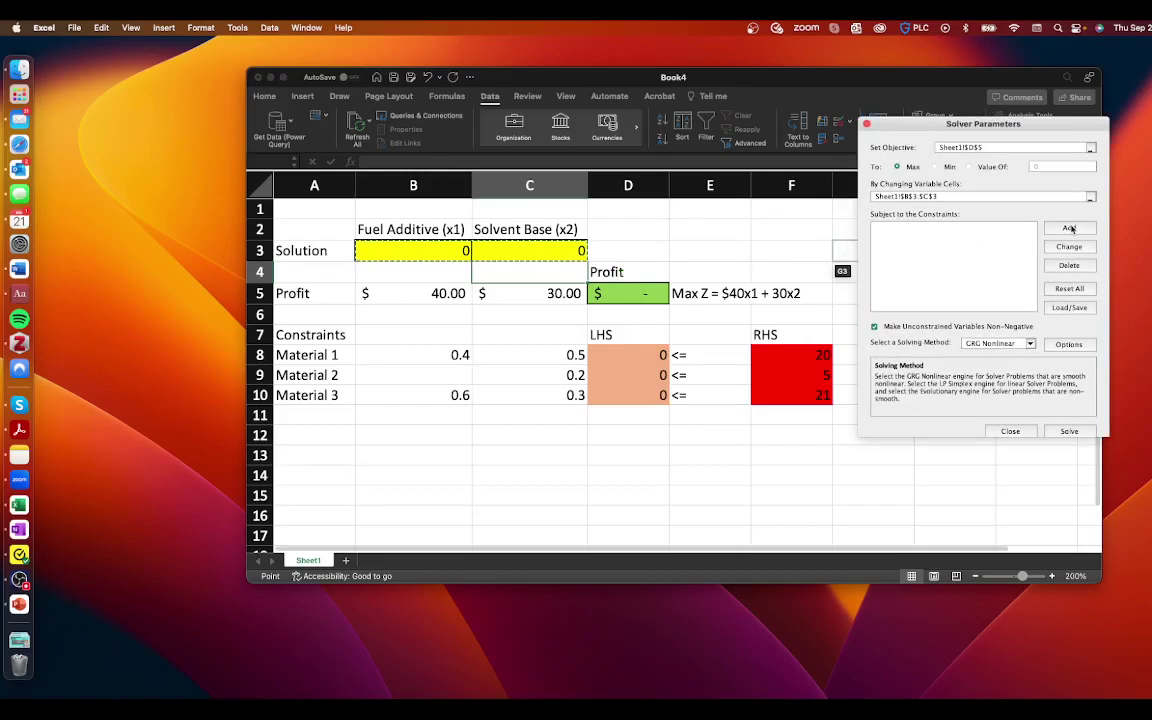
{"action": "left_click", "coordinate": [1069, 229]}
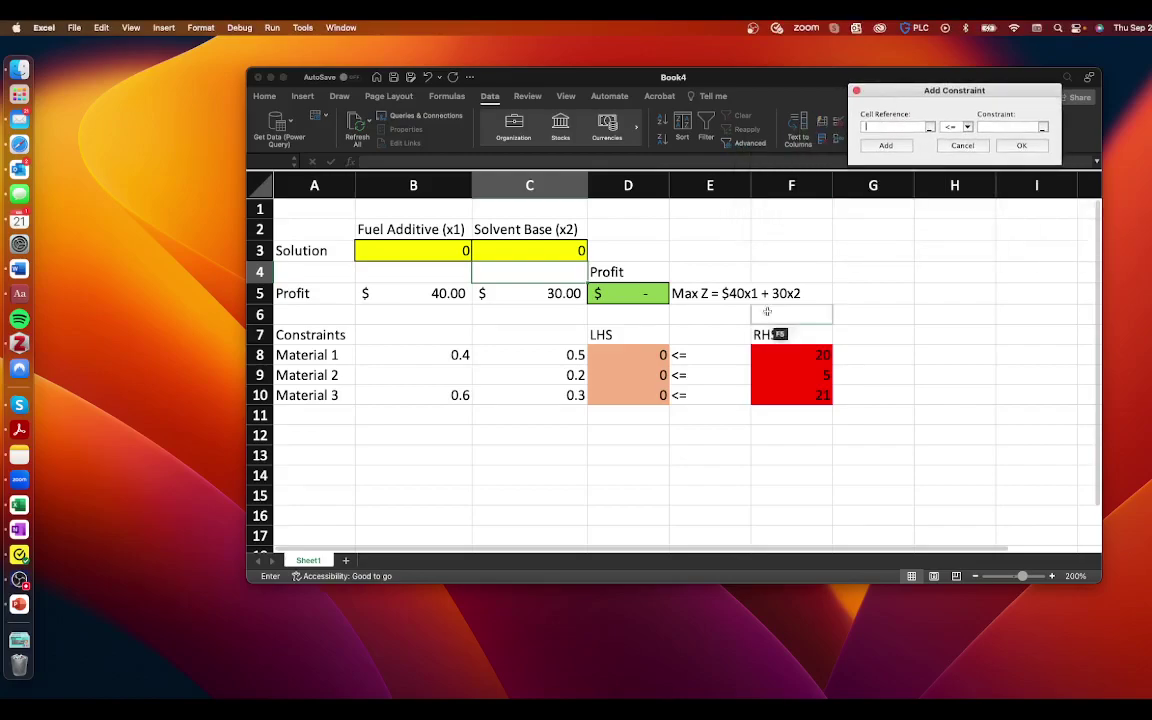
{"action": "left_click", "coordinate": [651, 351]}
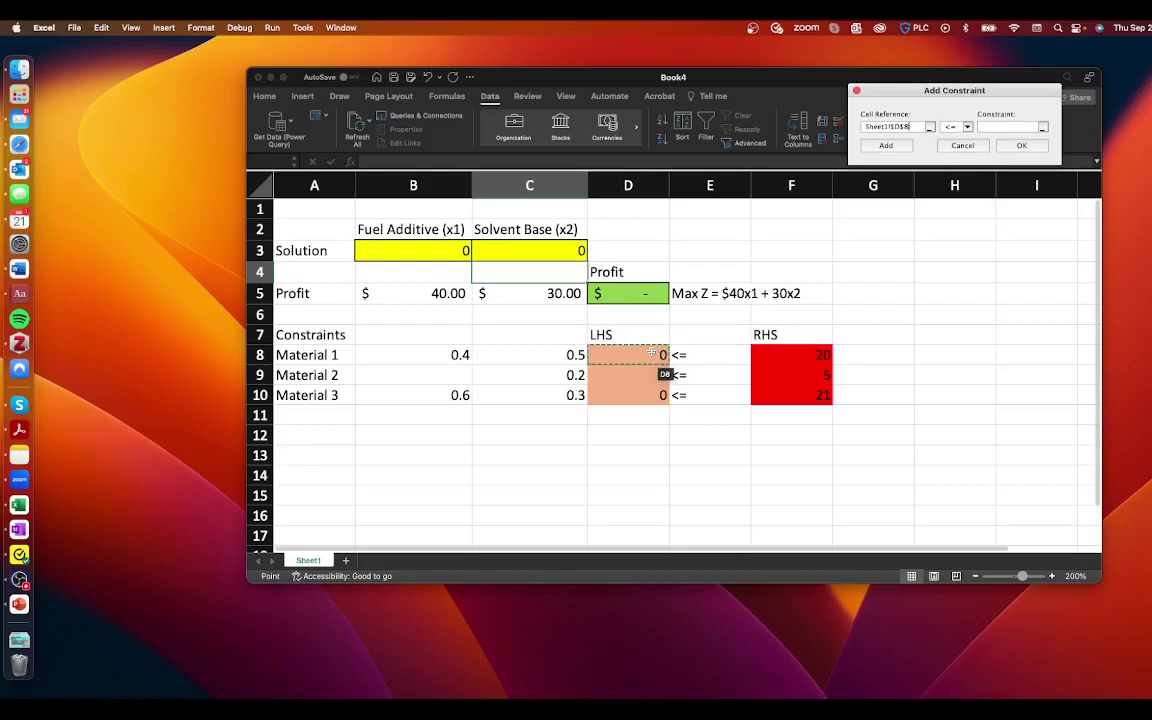
{"action": "left_click", "coordinate": [968, 127]}
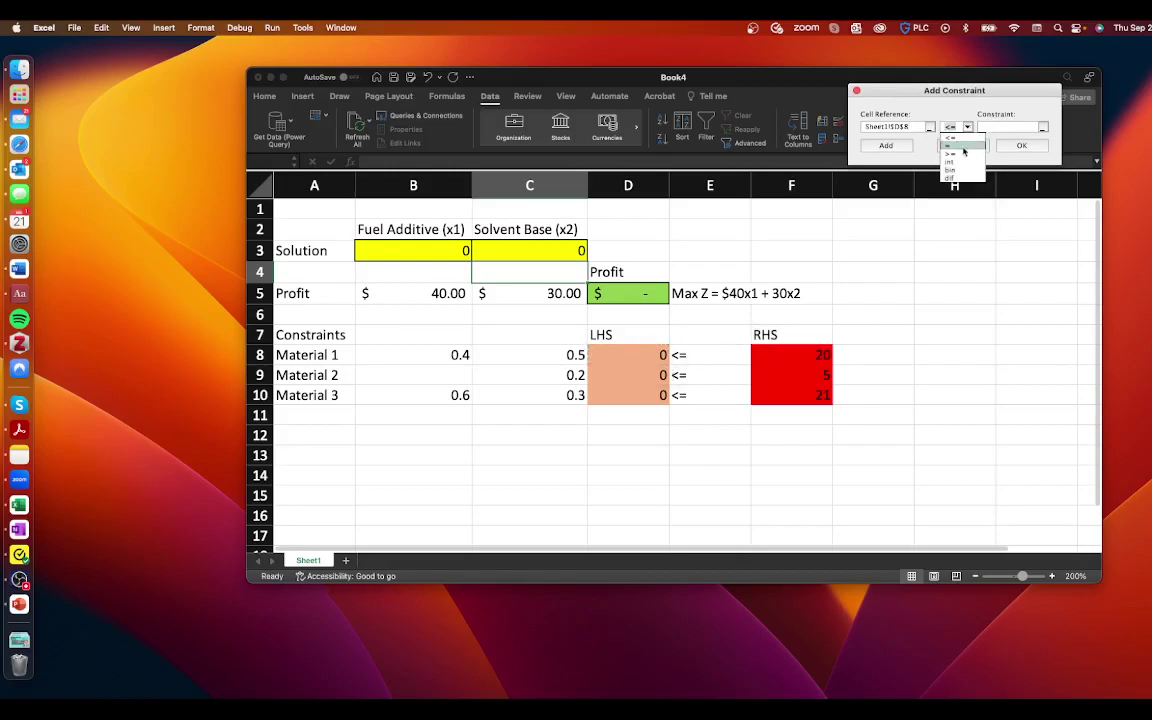
{"action": "left_click", "coordinate": [958, 138]}
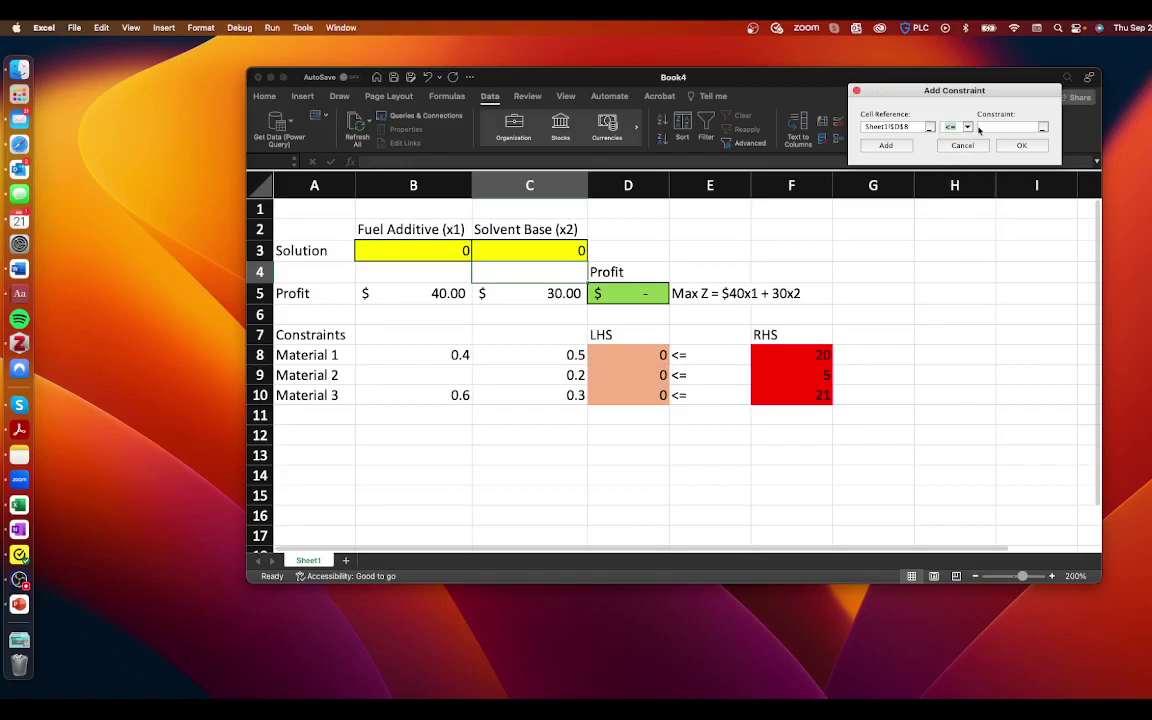
{"action": "left_click", "coordinate": [823, 355]}
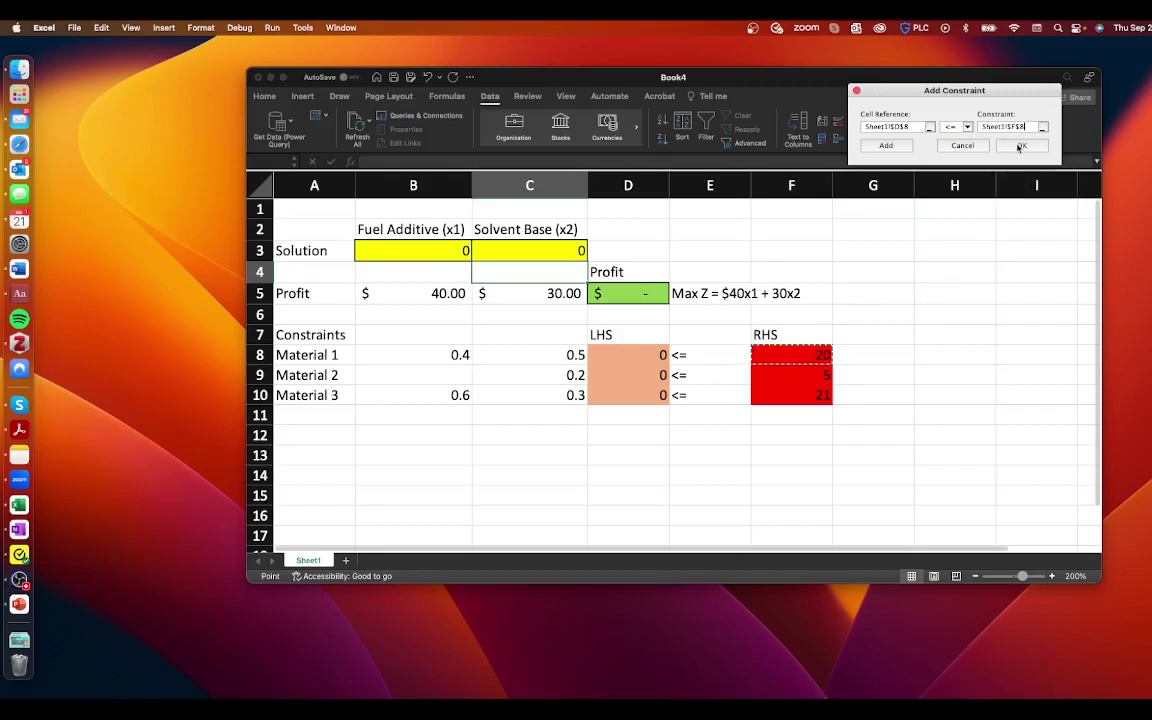
{"action": "left_click", "coordinate": [886, 146]}
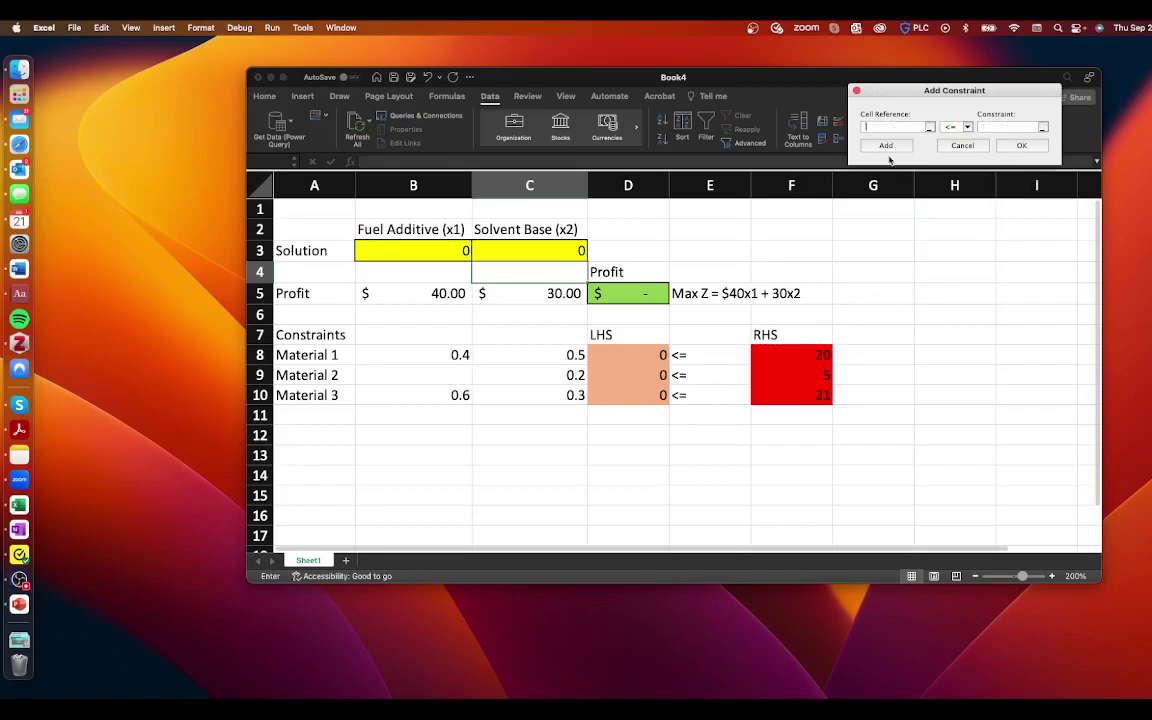
Add the Material 2 and Material 3 constraints D9 <= F9 and D10 <= F10, then return to the Solver parameters
{"action": "left_click", "coordinate": [628, 375]}
{"action": "left_click", "coordinate": [1005, 127]}
{"action": "left_click", "coordinate": [823, 375]}
{"action": "left_click", "coordinate": [889, 147]}
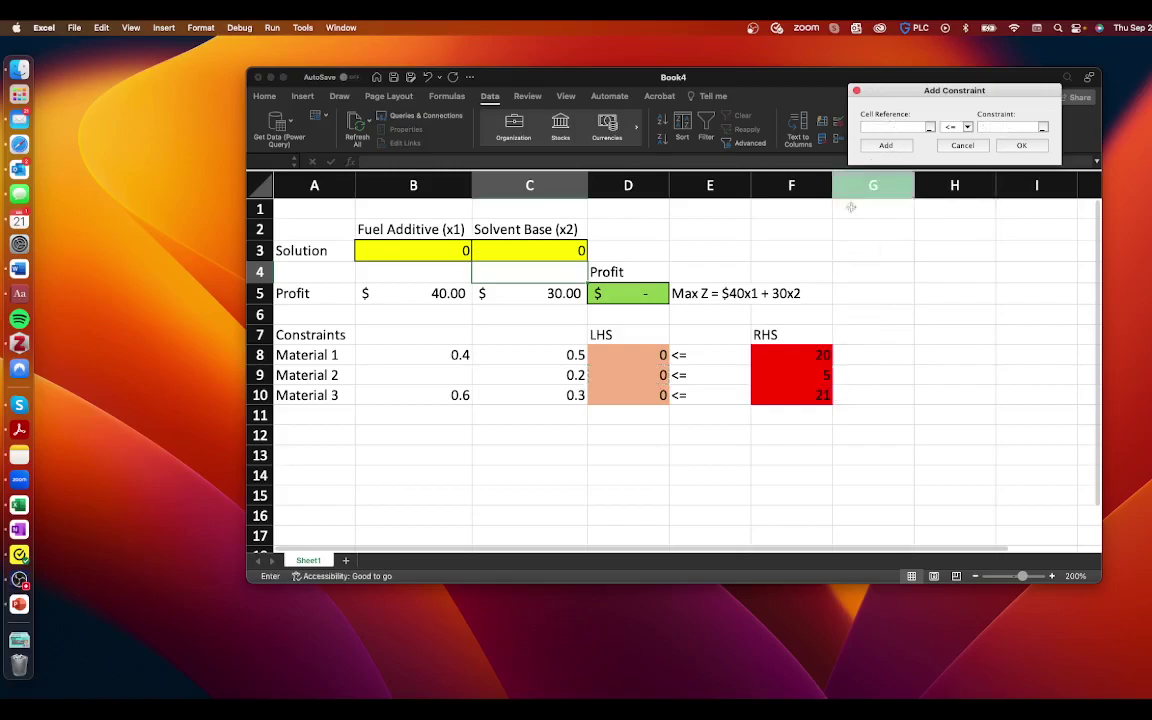
{"action": "left_click", "coordinate": [660, 396]}
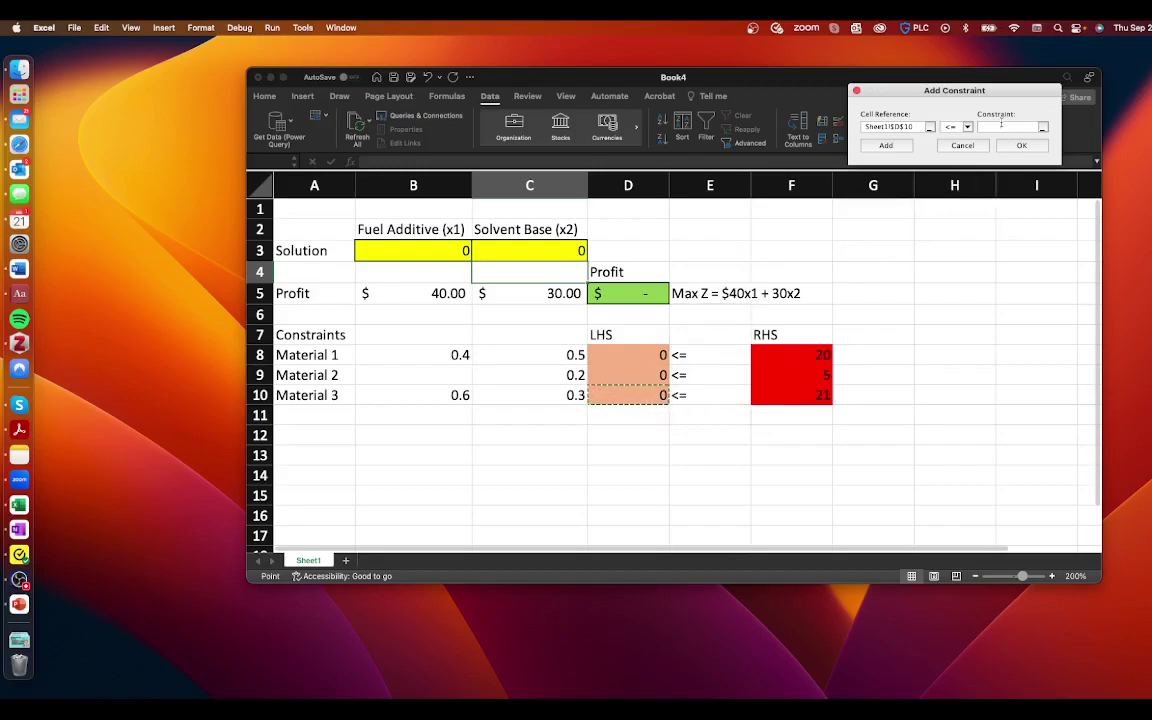
{"action": "left_click", "coordinate": [812, 395]}
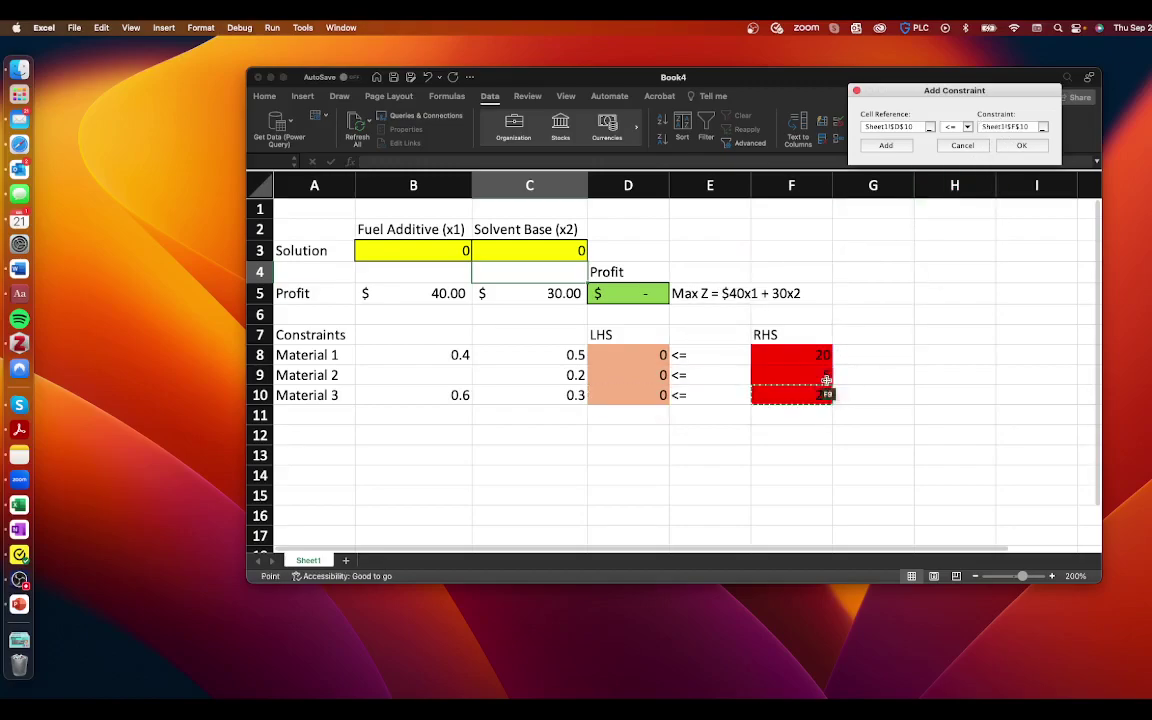
{"action": "left_click", "coordinate": [1022, 147]}
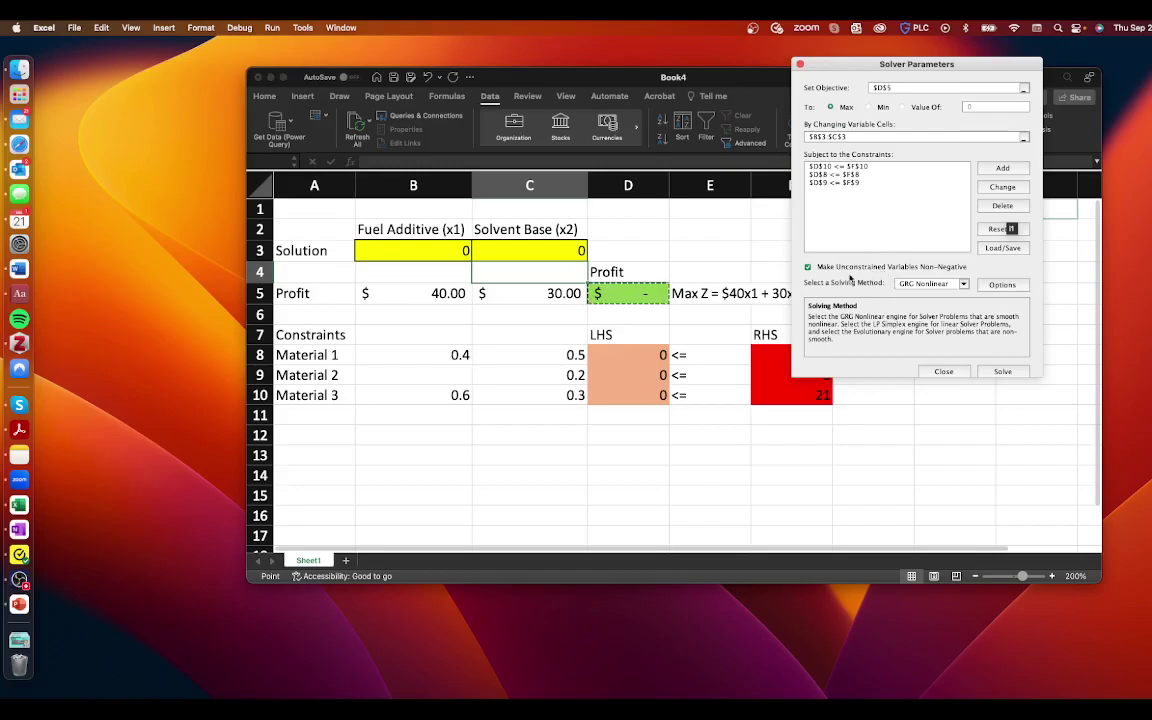
Solve the model with the Simplex LP method, keeping unconstrained variables non-negative
{"action": "left_click", "coordinate": [808, 268]}
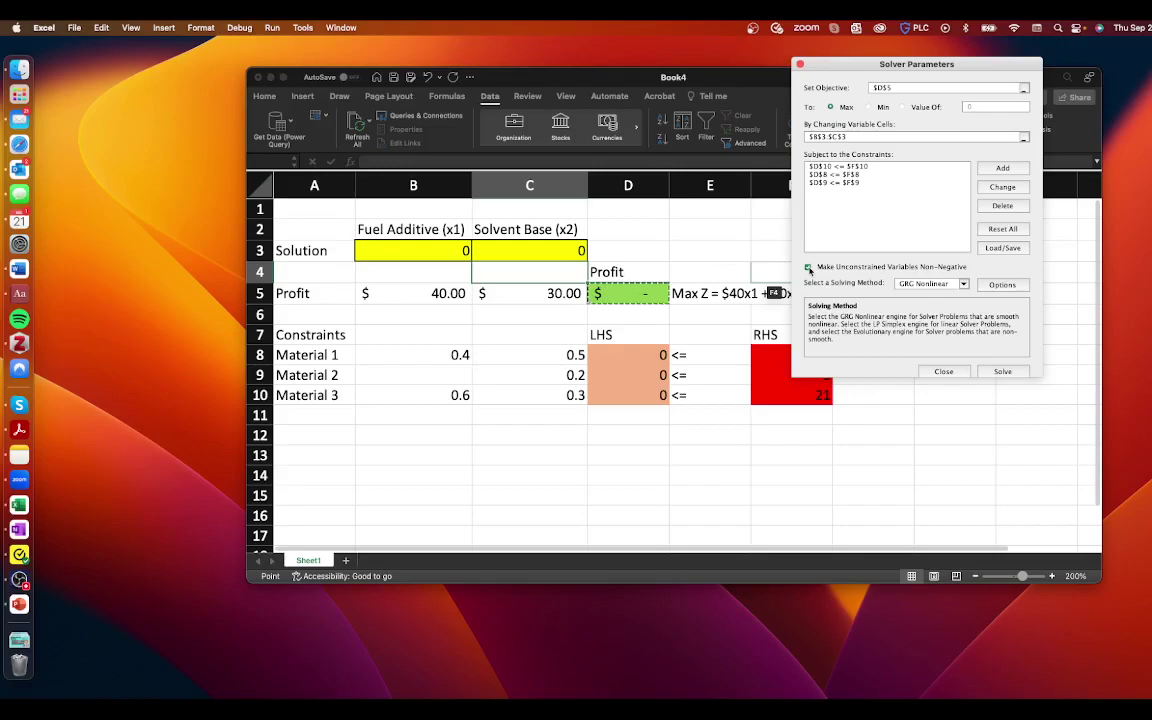
{"action": "left_click", "coordinate": [808, 269]}
{"action": "left_click", "coordinate": [808, 268]}
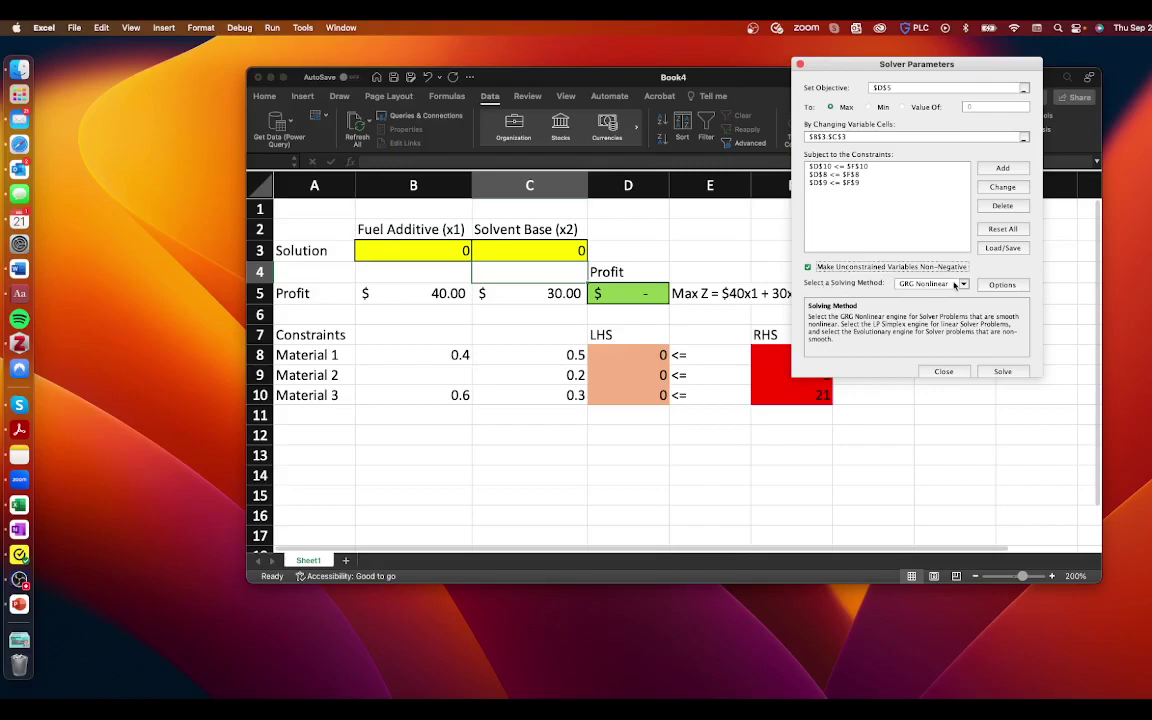
{"action": "left_click", "coordinate": [960, 284]}
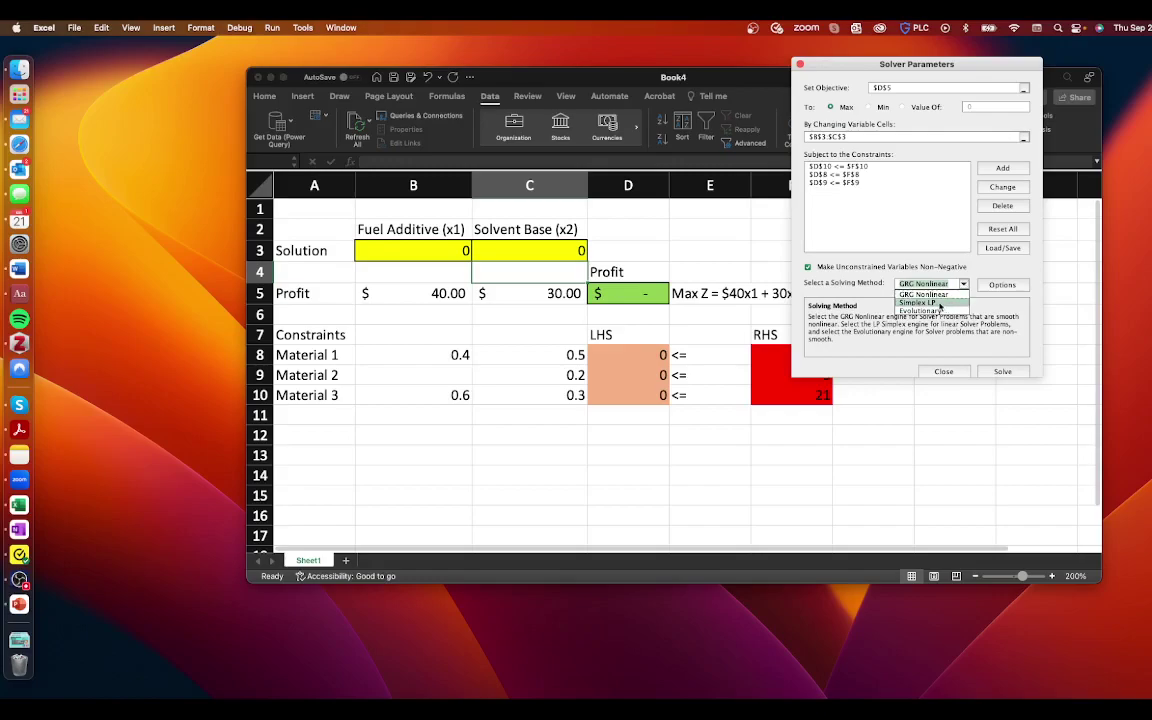
{"action": "left_click", "coordinate": [921, 304]}
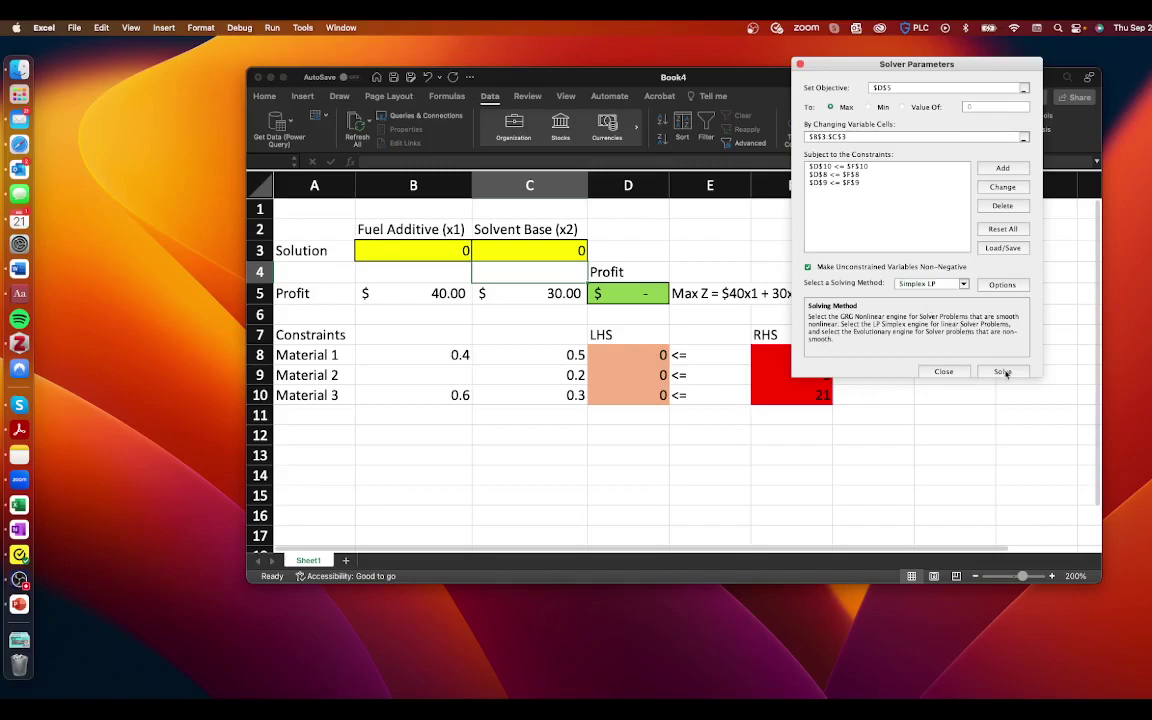
{"action": "left_click", "coordinate": [1004, 372]}
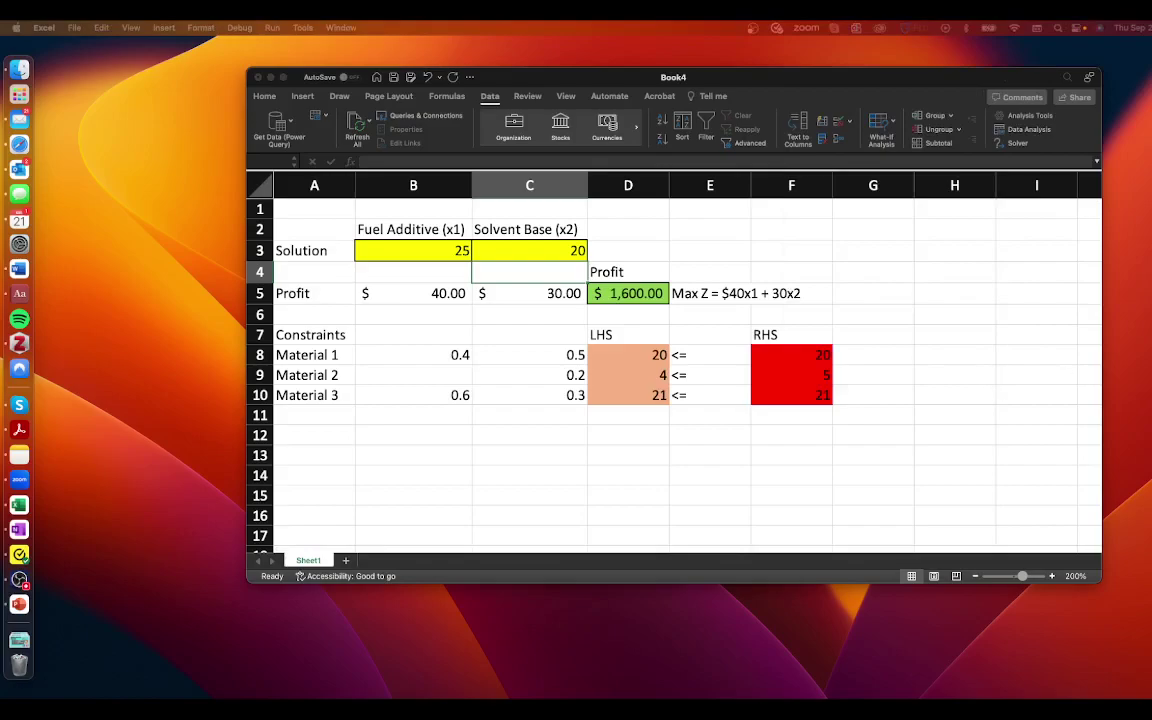
Keep the Solver solution and generate an Answer report
{"action": "left_click_drag", "start_coordinate": [869, 311], "coordinate": [835, 202]}
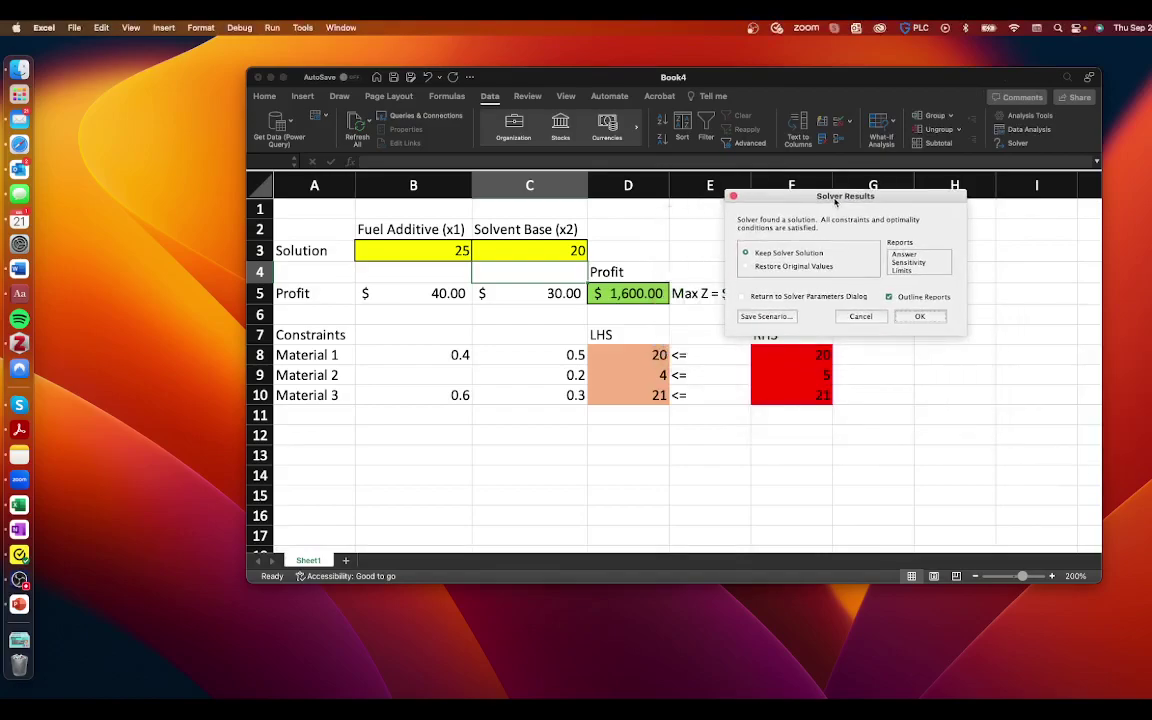
{"action": "left_click", "coordinate": [902, 256]}
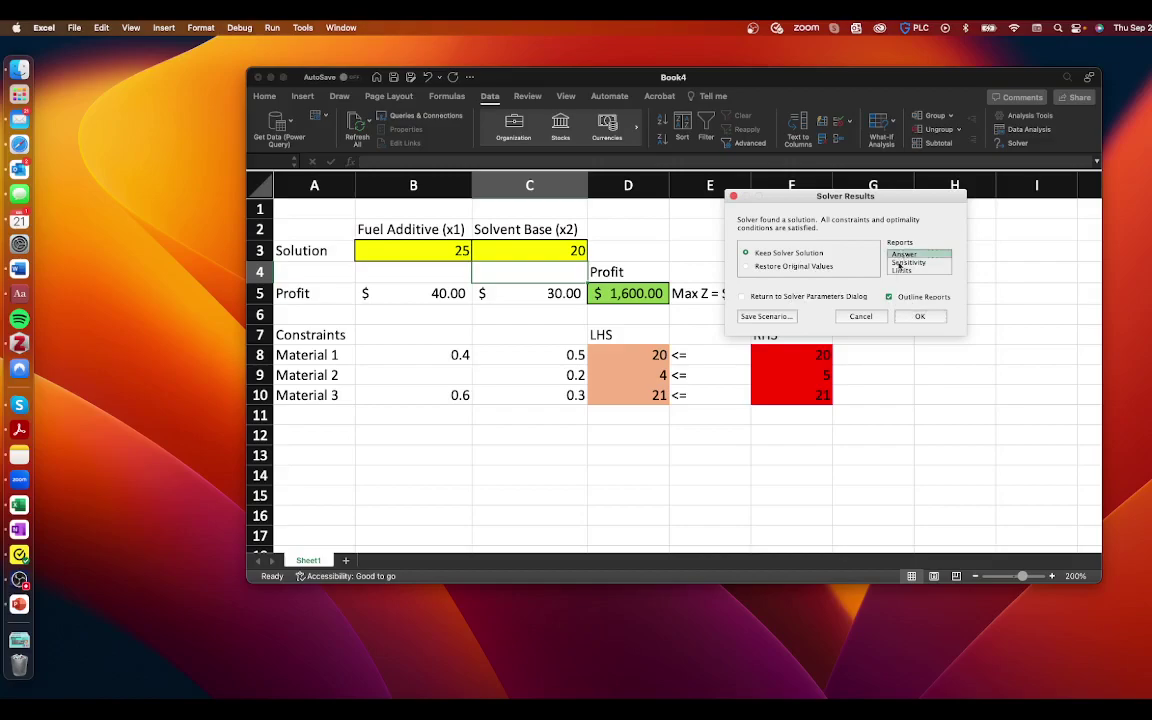
{"action": "left_click", "coordinate": [921, 317]}
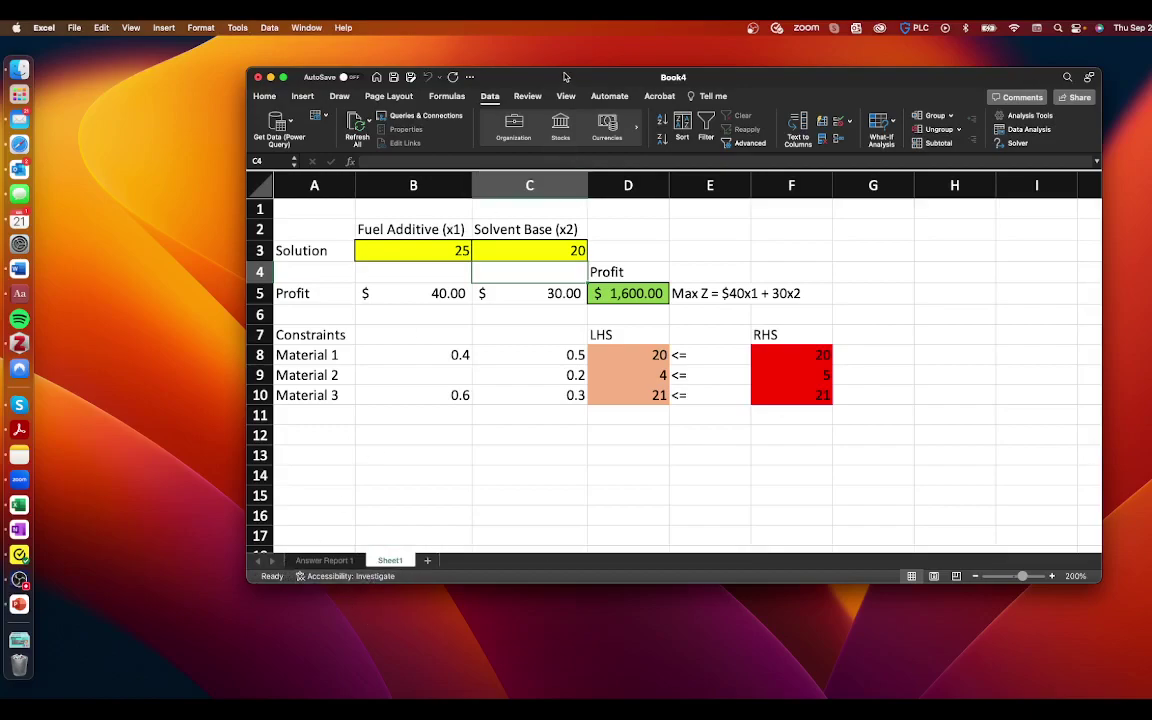
Enlarge the workbook window and examine the Answer Report's objective, variable cells and constraints with their status and slack
{"action": "double_click", "coordinate": [510, 71]}
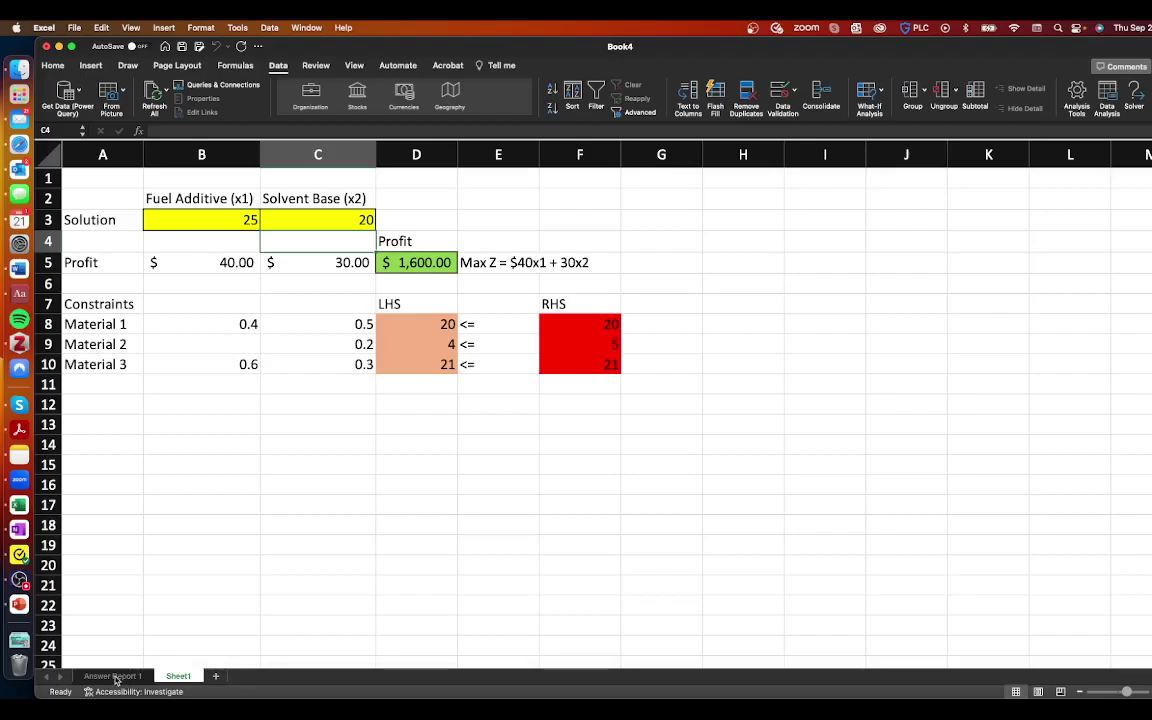
{"action": "left_click", "coordinate": [114, 677]}
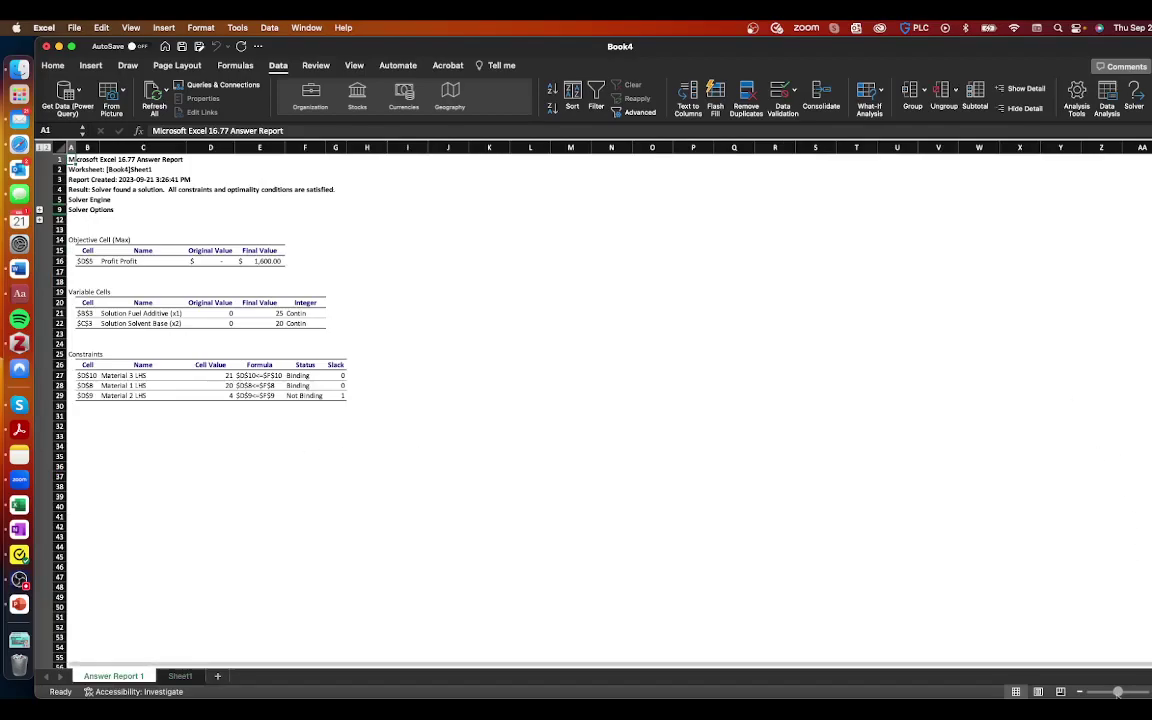
{"action": "scroll", "coordinate": [1008, 624], "scroll_direction": "up", "scroll_amount": 5}
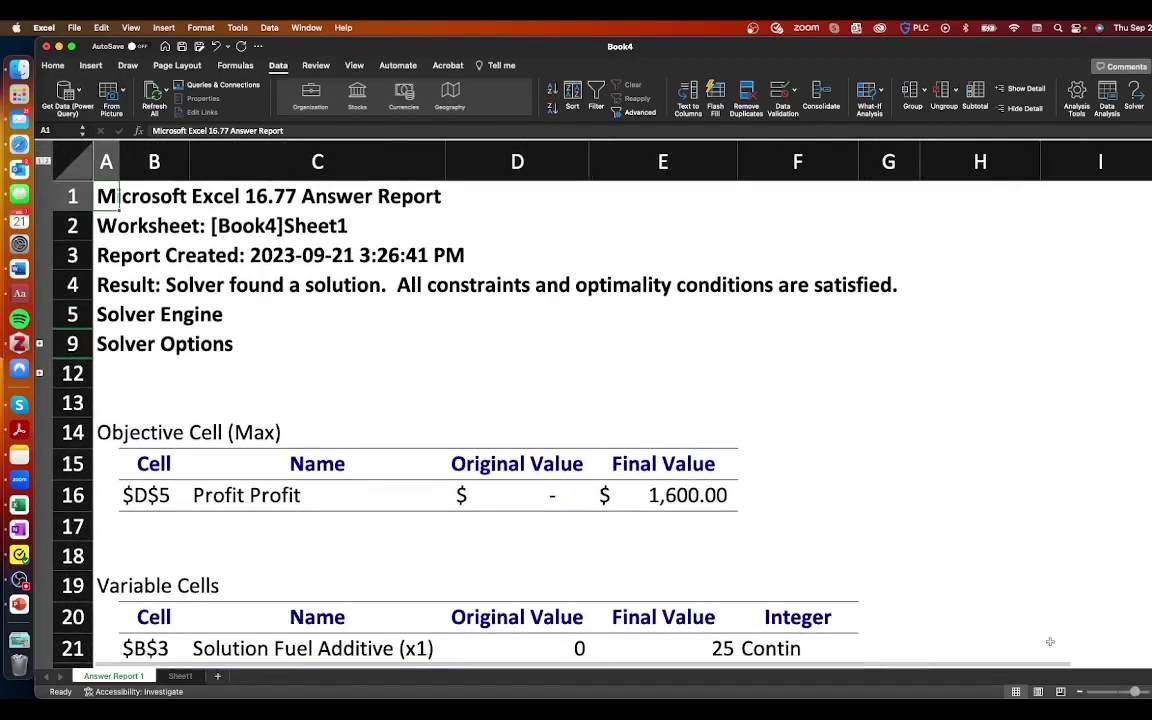
{"action": "scroll", "coordinate": [618, 380], "scroll_direction": "down", "scroll_amount": 5}
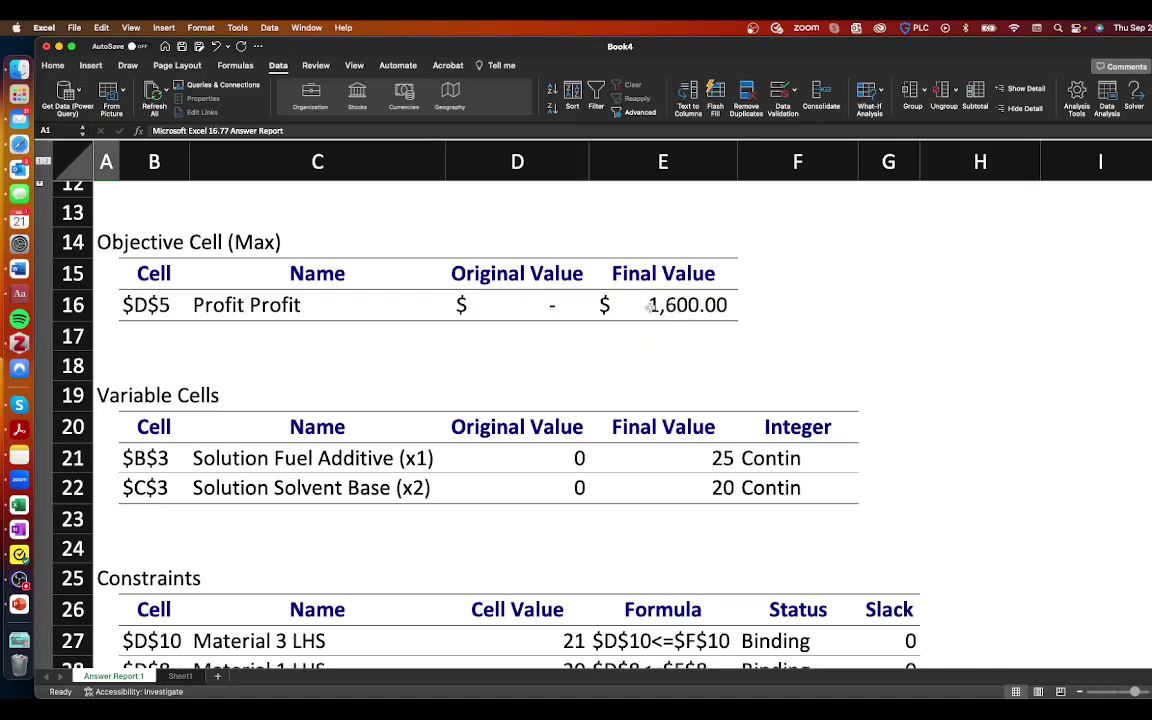
{"action": "scroll", "coordinate": [677, 326], "scroll_direction": "down", "scroll_amount": 4}
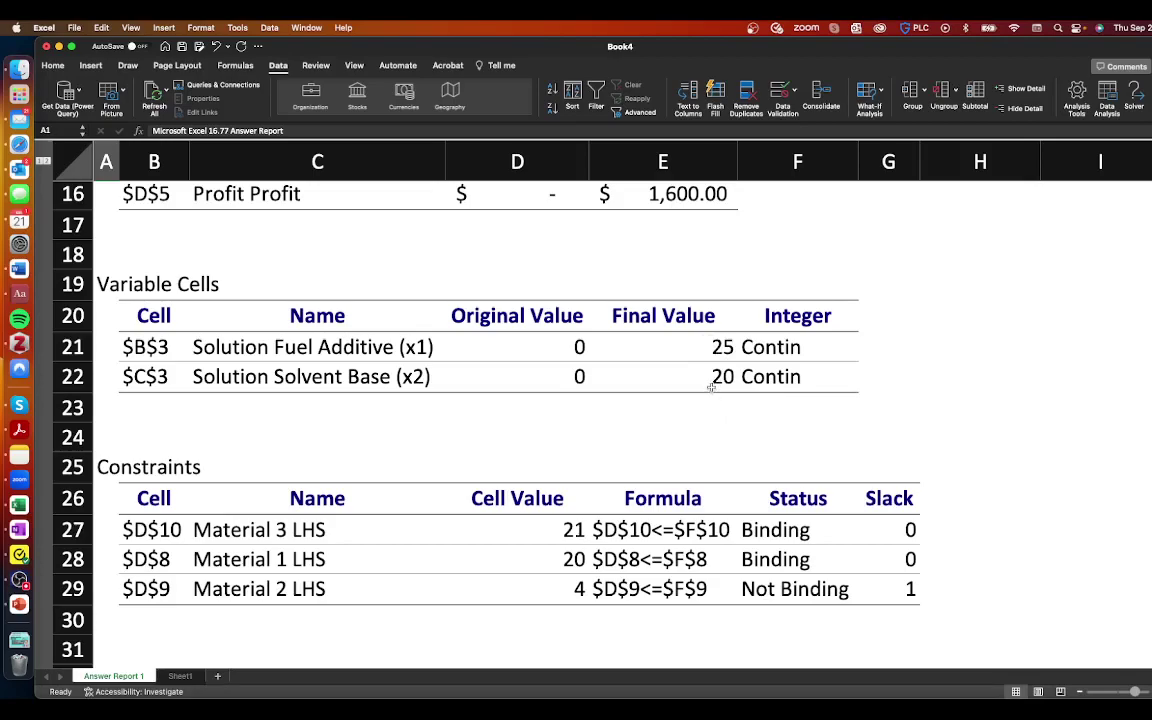
{"action": "scroll", "coordinate": [546, 440], "scroll_direction": "down", "scroll_amount": 3}
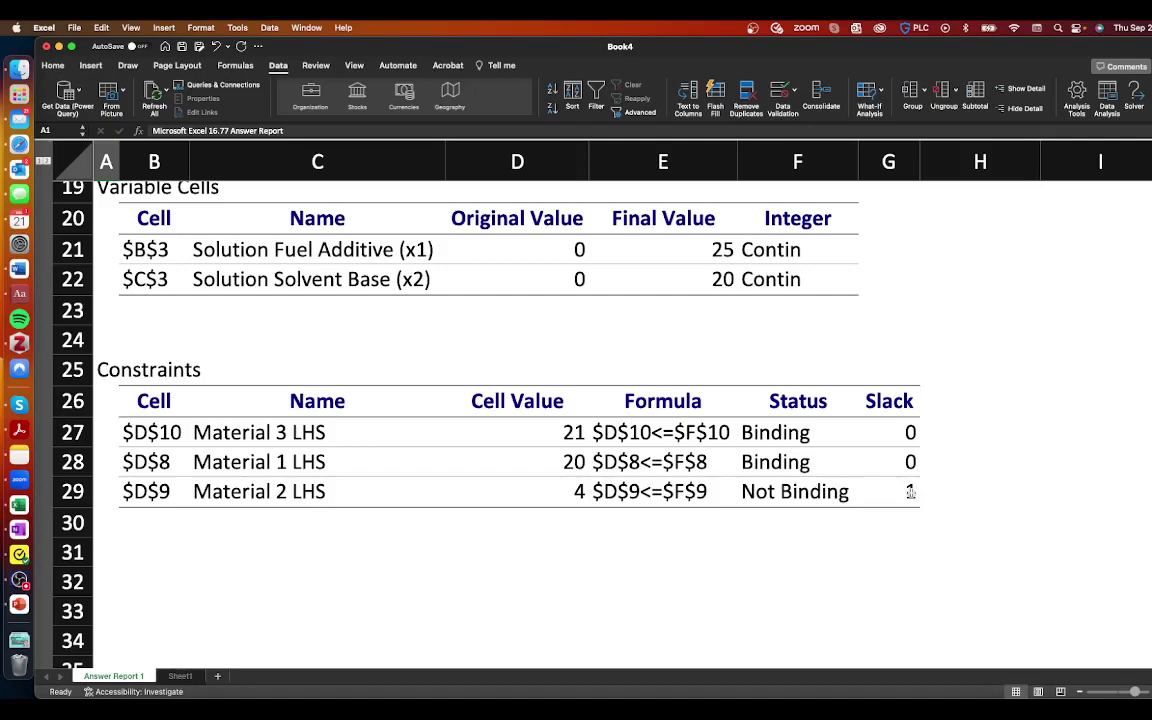
{"action": "scroll", "coordinate": [910, 491], "scroll_direction": "up", "scroll_amount": 5}
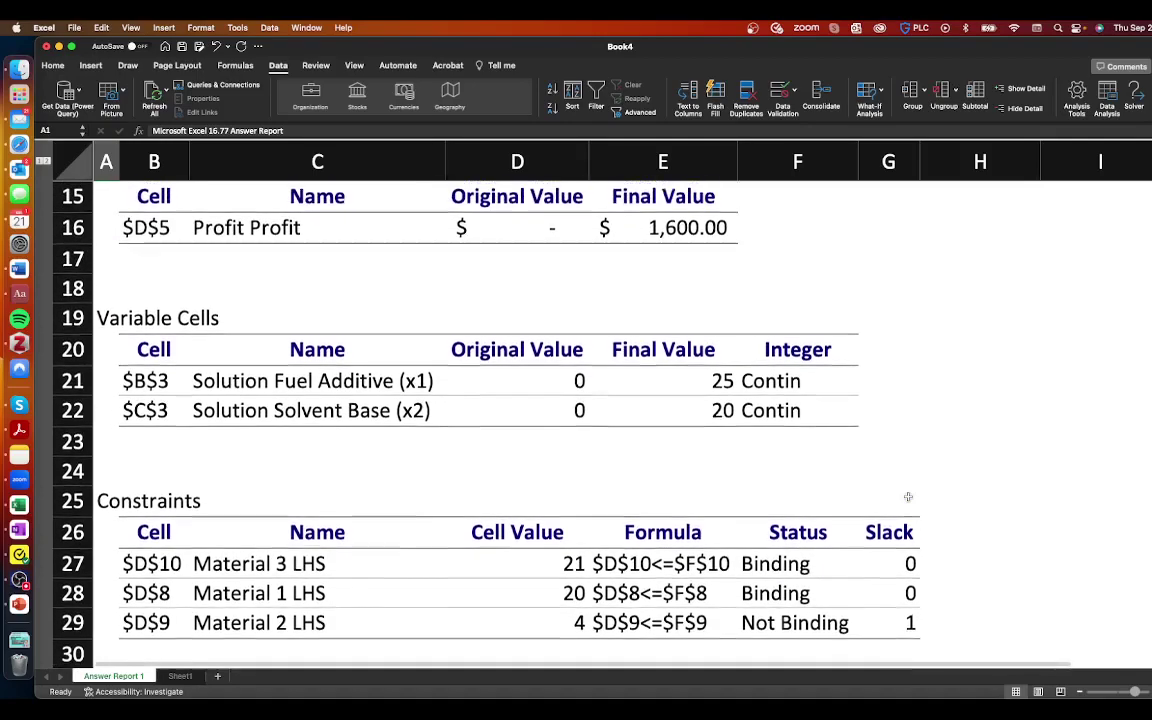
{"action": "scroll", "coordinate": [906, 498], "scroll_direction": "down", "scroll_amount": 2}
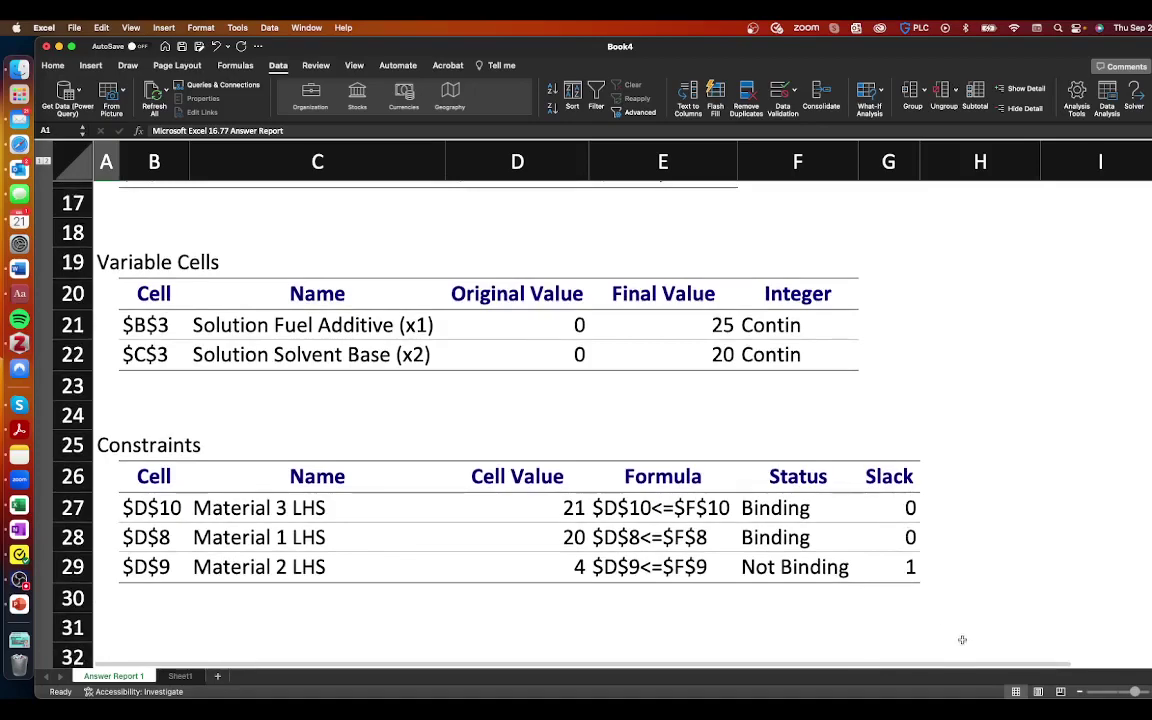
{"action": "left_click", "coordinate": [1081, 693]}
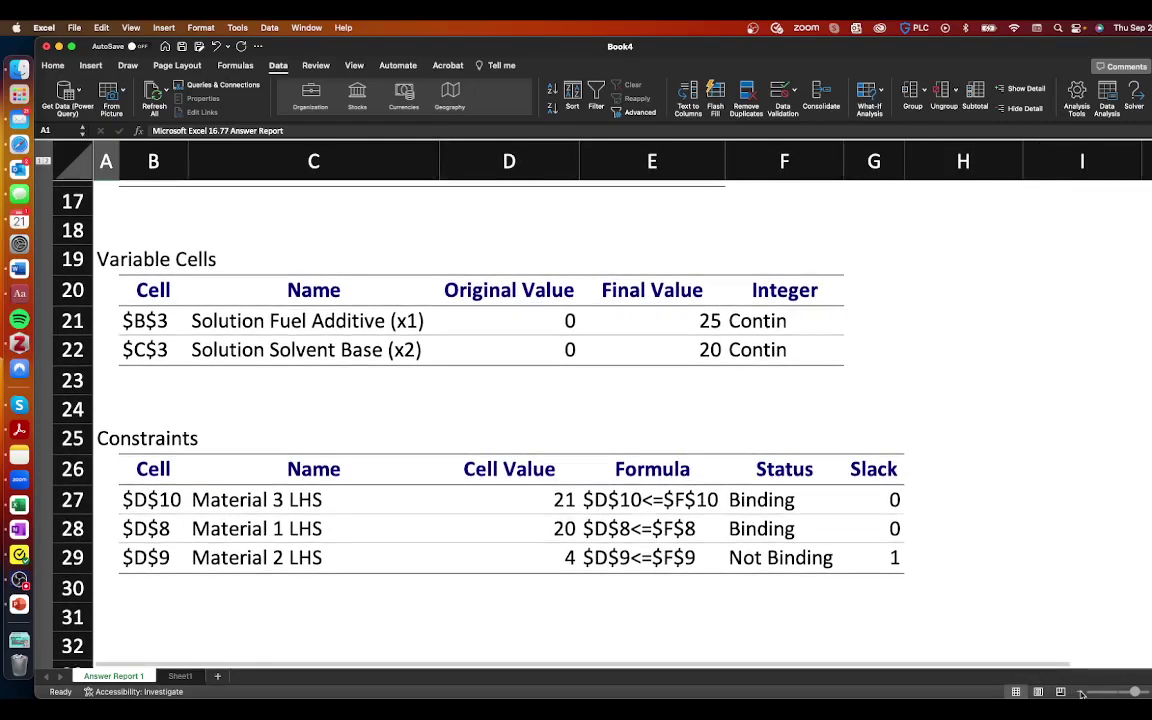
{"action": "left_click", "coordinate": [1081, 693]}
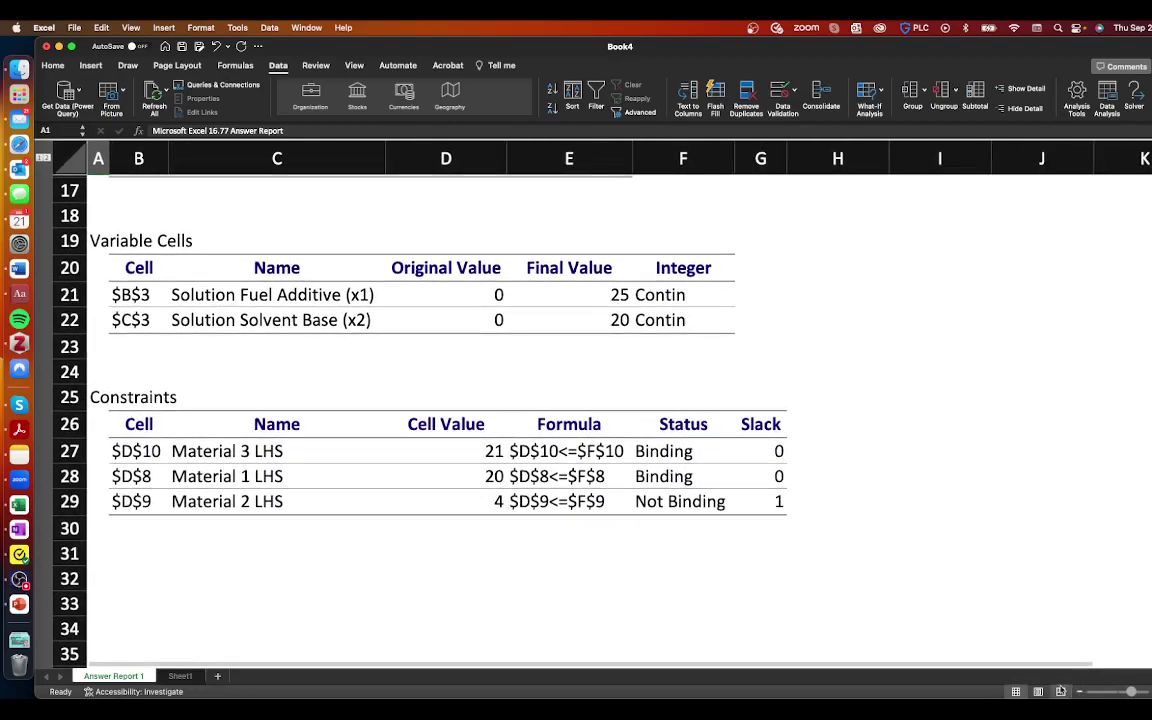
Compare the Answer Report's variable and constraint tables with the solved model on Sheet1
{"action": "left_click", "coordinate": [179, 676]}
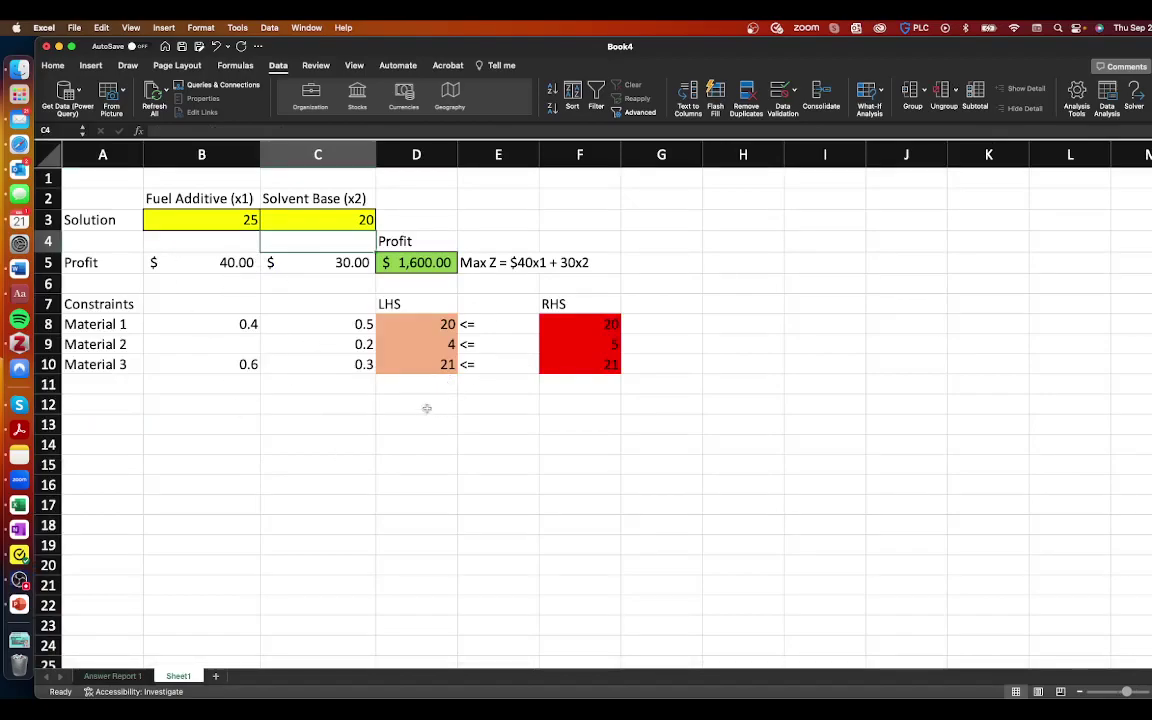
{"action": "left_click", "coordinate": [118, 677]}
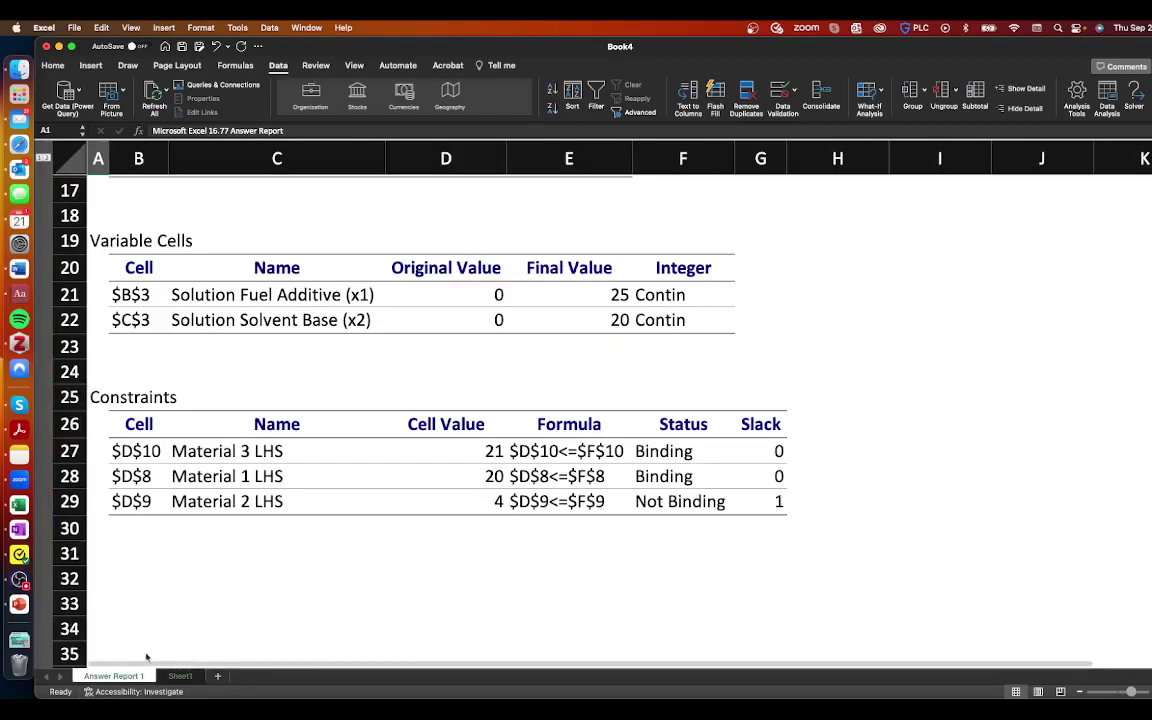
{"action": "scroll", "coordinate": [339, 542], "scroll_direction": "up", "scroll_amount": 3}
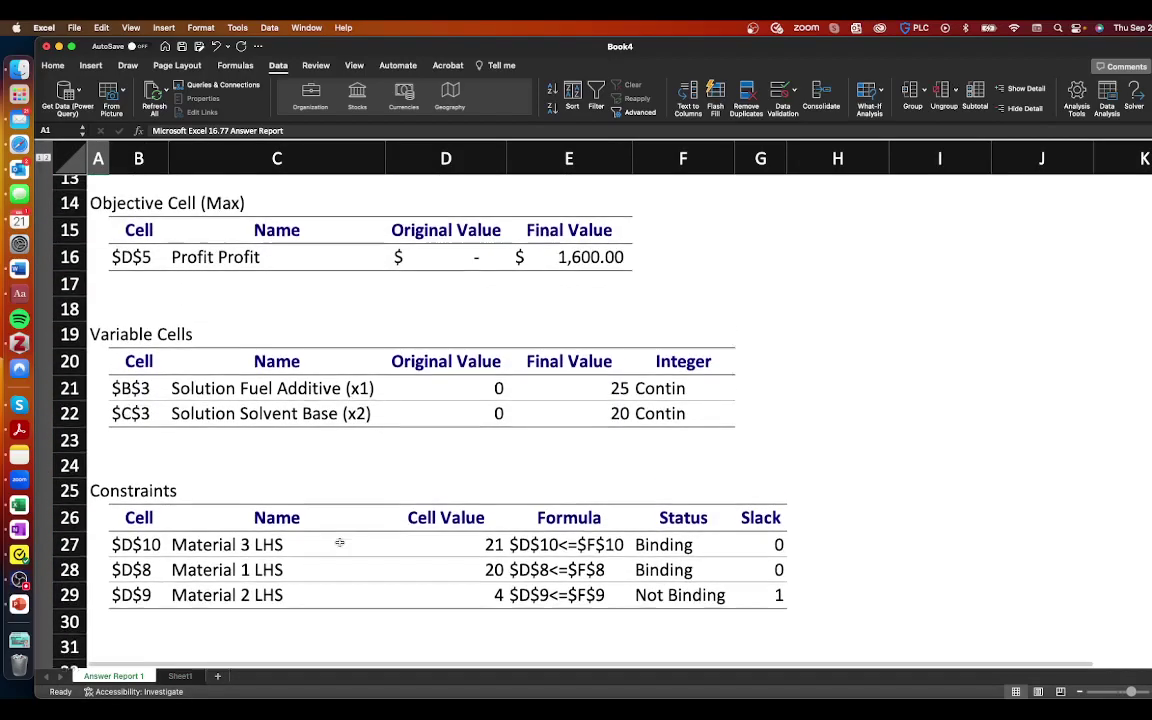
{"action": "left_click", "coordinate": [1080, 692]}
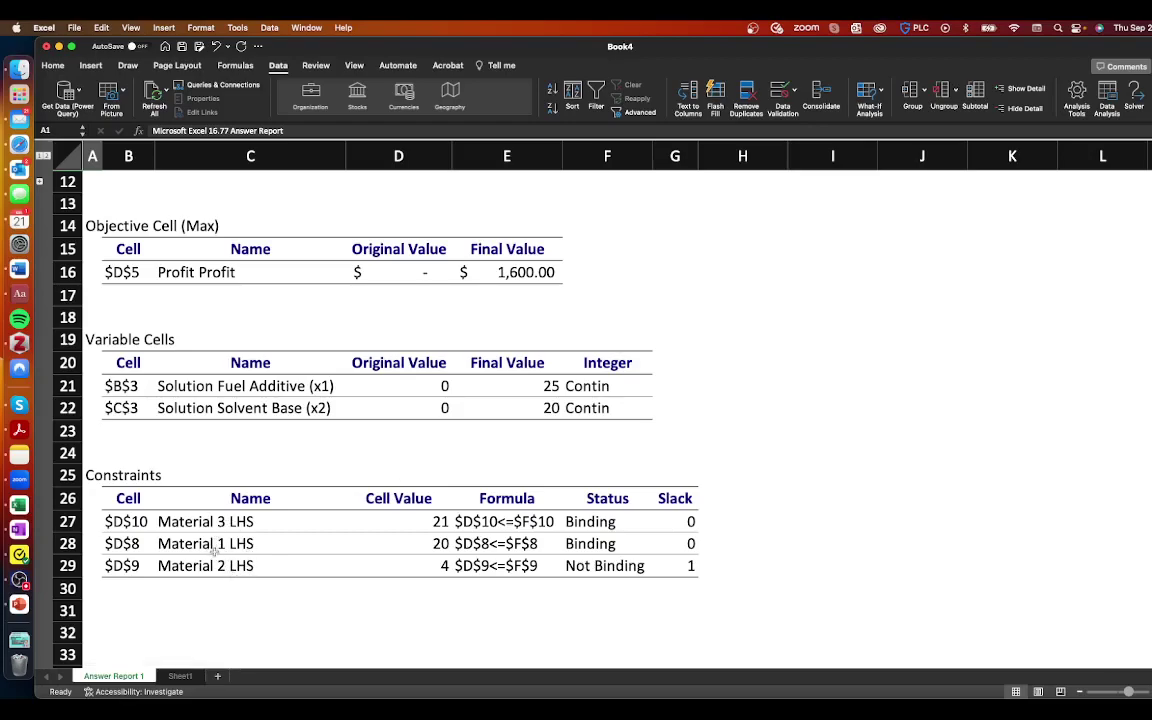
{"action": "left_click", "coordinate": [176, 676]}
{"action": "left_click", "coordinate": [126, 677]}
{"action": "scroll", "coordinate": [220, 430], "scroll_direction": "up", "scroll_amount": 2}
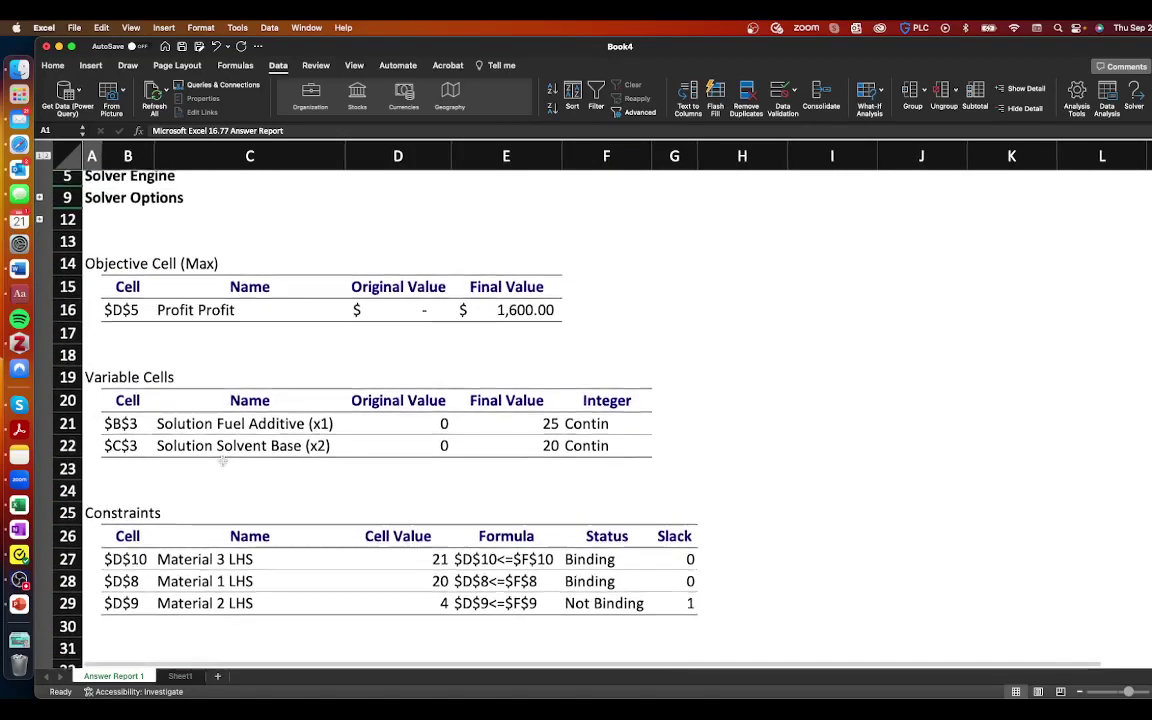